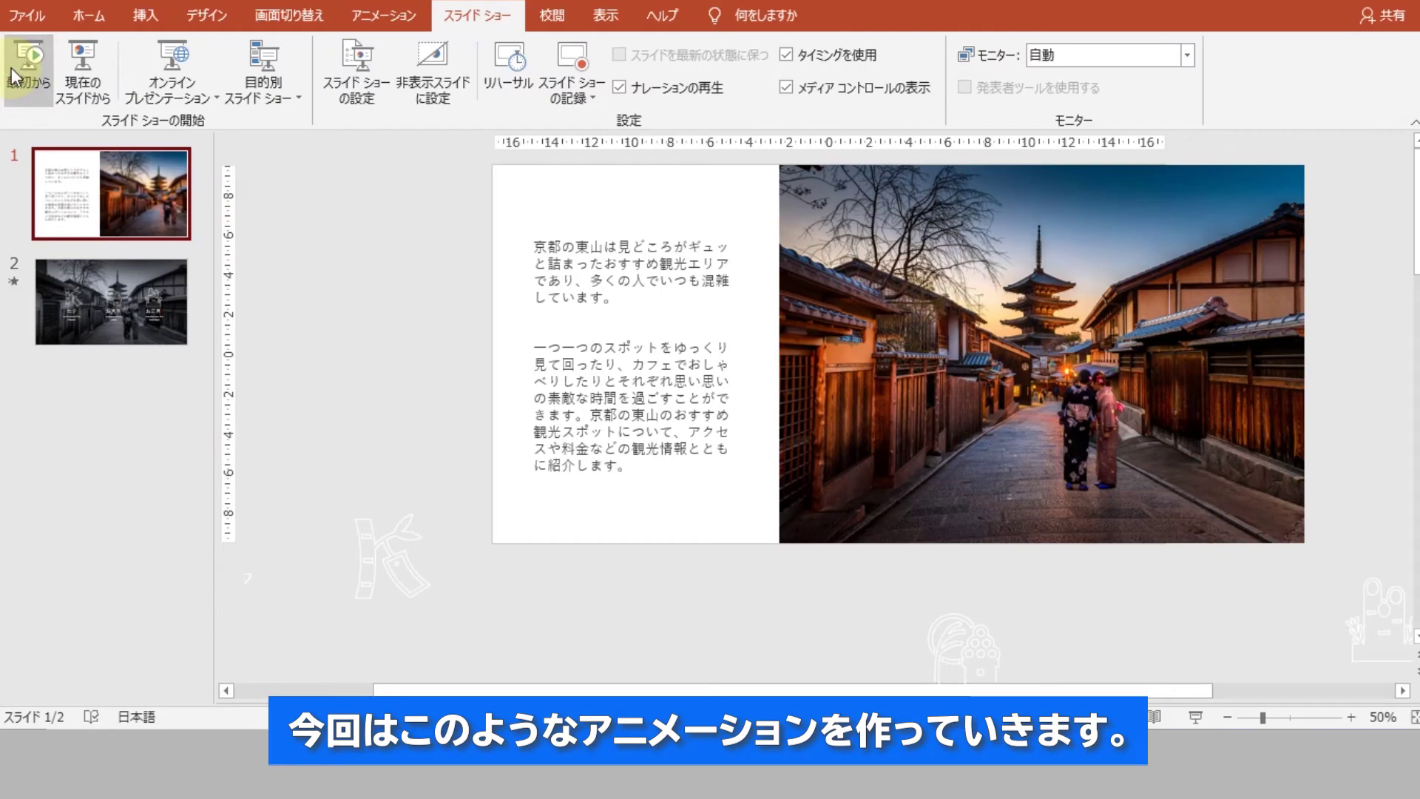
Play the two-slide Kyoto deck as a slide show from the beginning, then exit to editing.
left_click(13, 74)
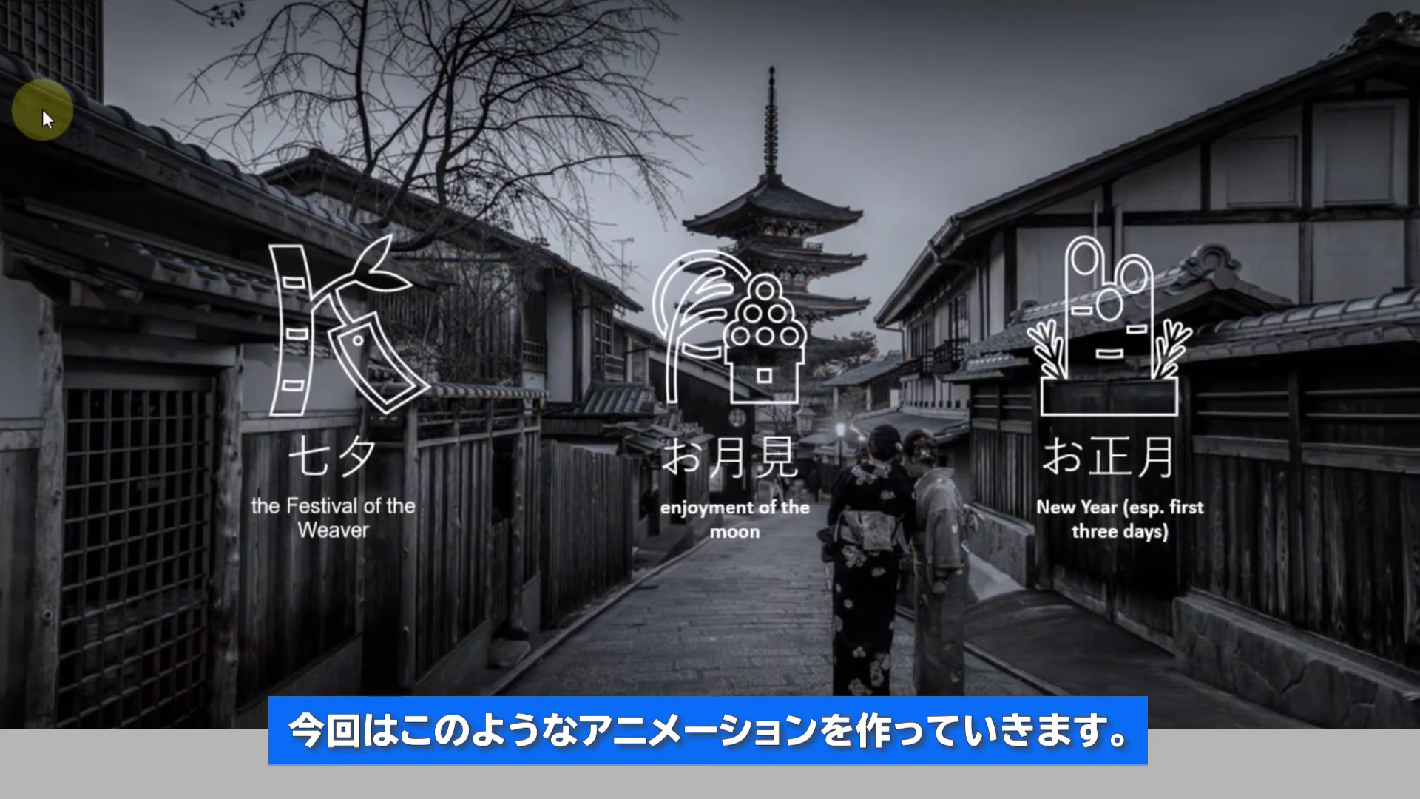
key("Escape")
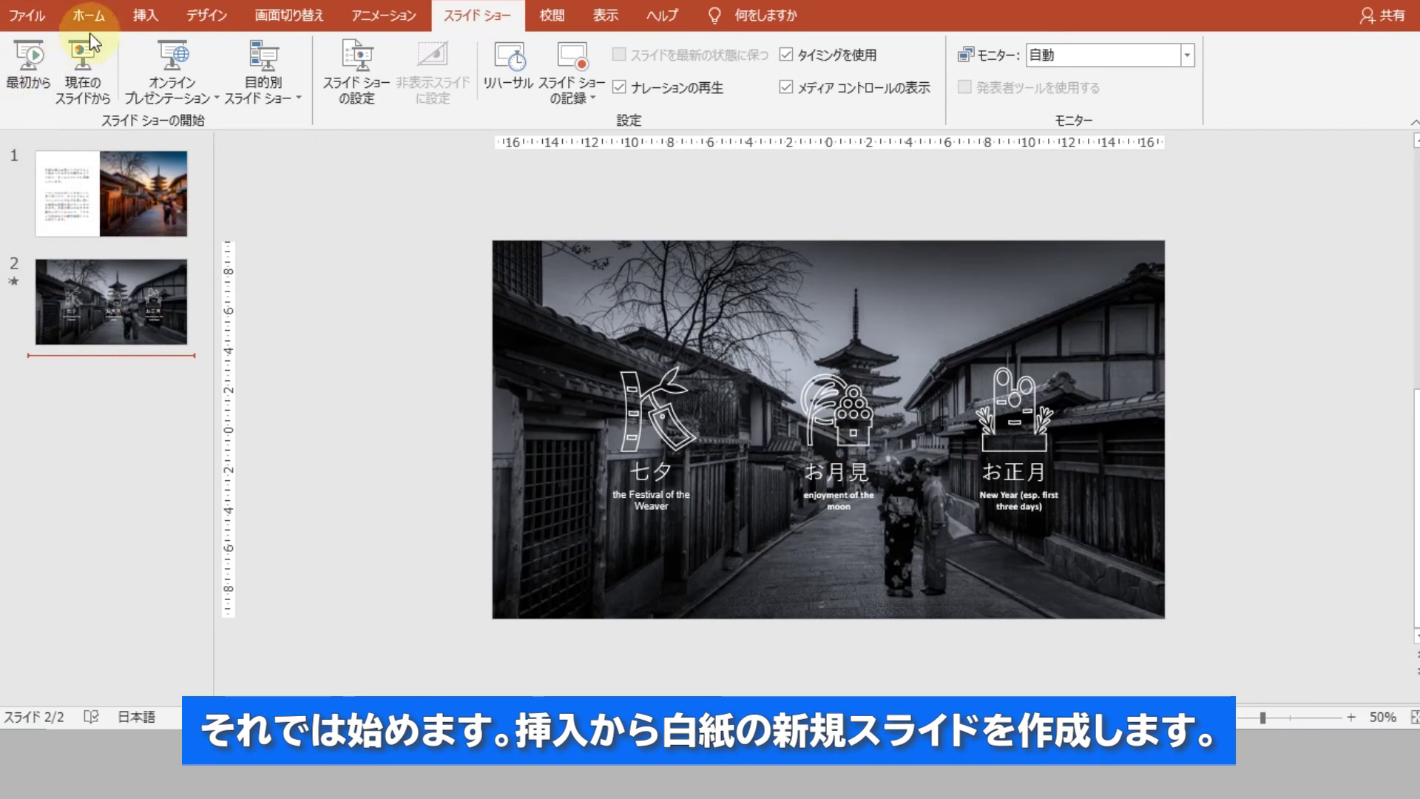
Insert a new Blank-layout slide as slide 3.
left_click(143, 16)
left_click(46, 96)
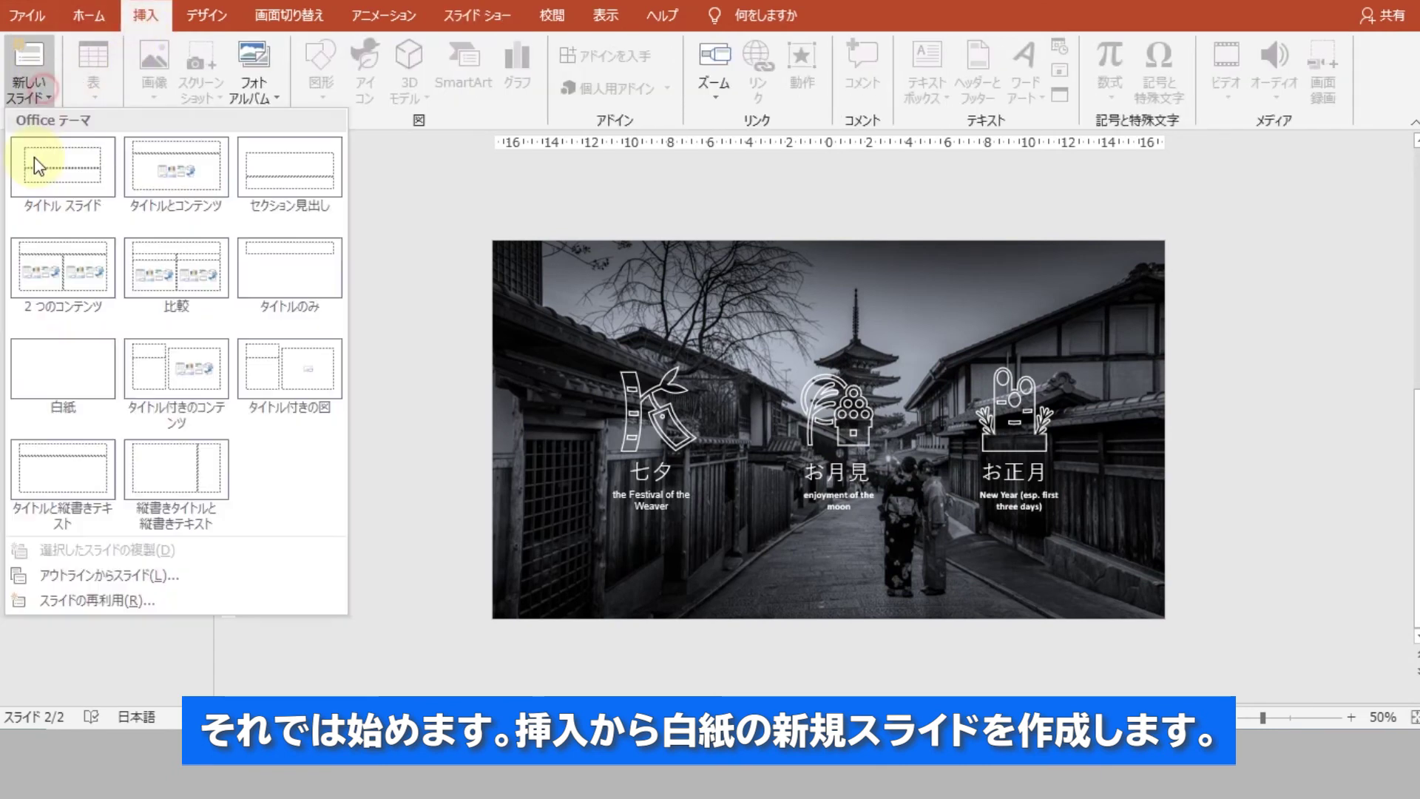
left_click(35, 354)
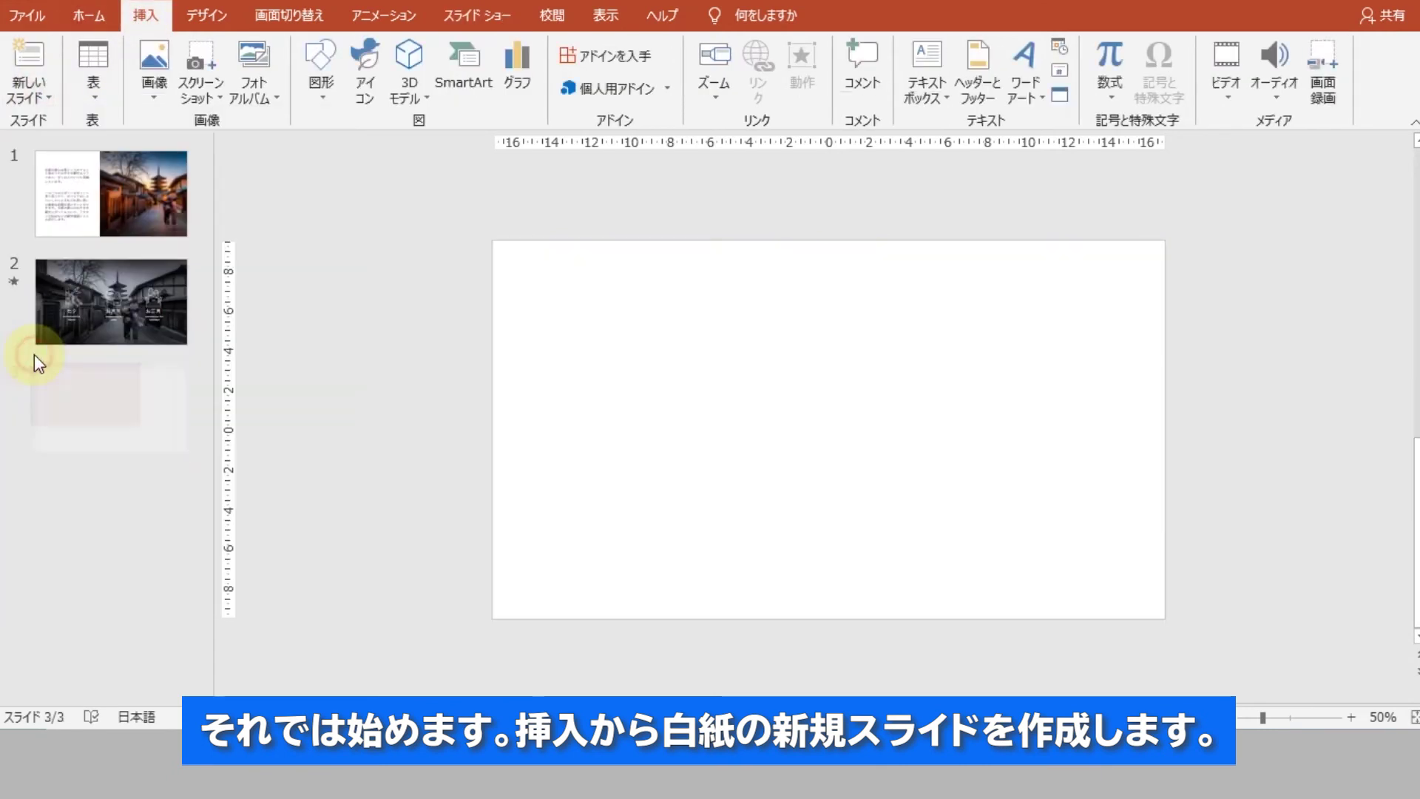
left_click(108, 499)
left_click(126, 426)
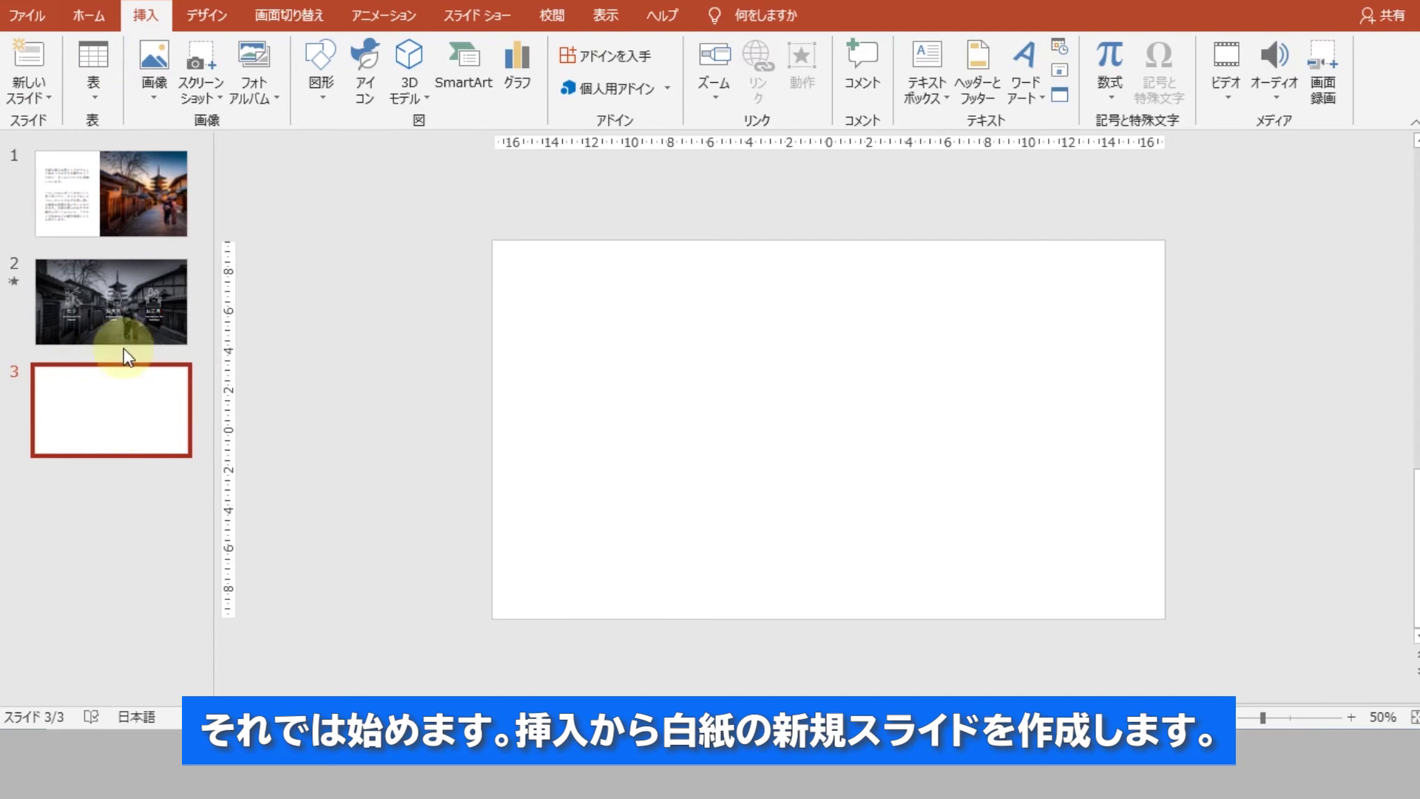
Paste slide 1's Kyoto street photo onto slide 3, overhanging the right edge at its paste position.
left_click(138, 219)
left_click(1001, 488)
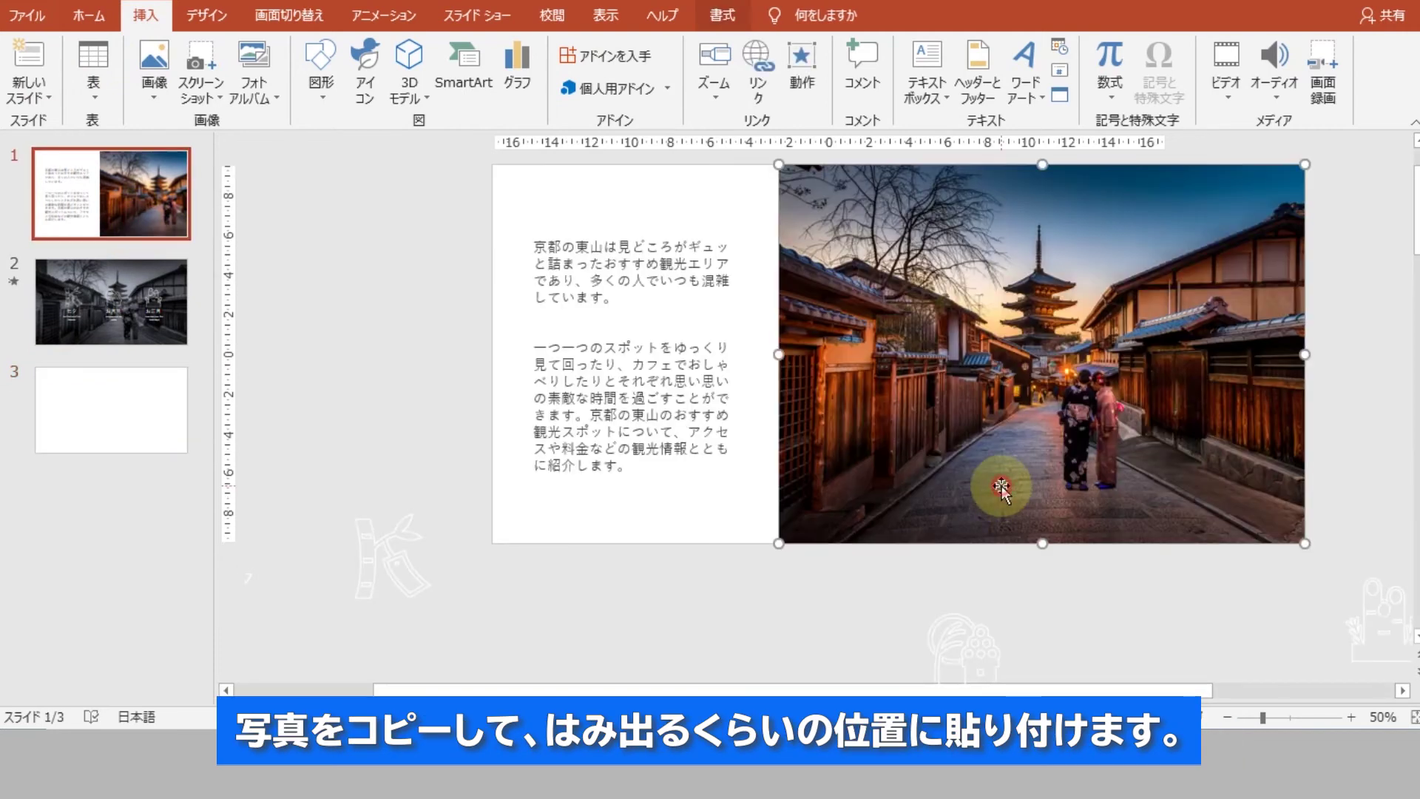
left_click(127, 411)
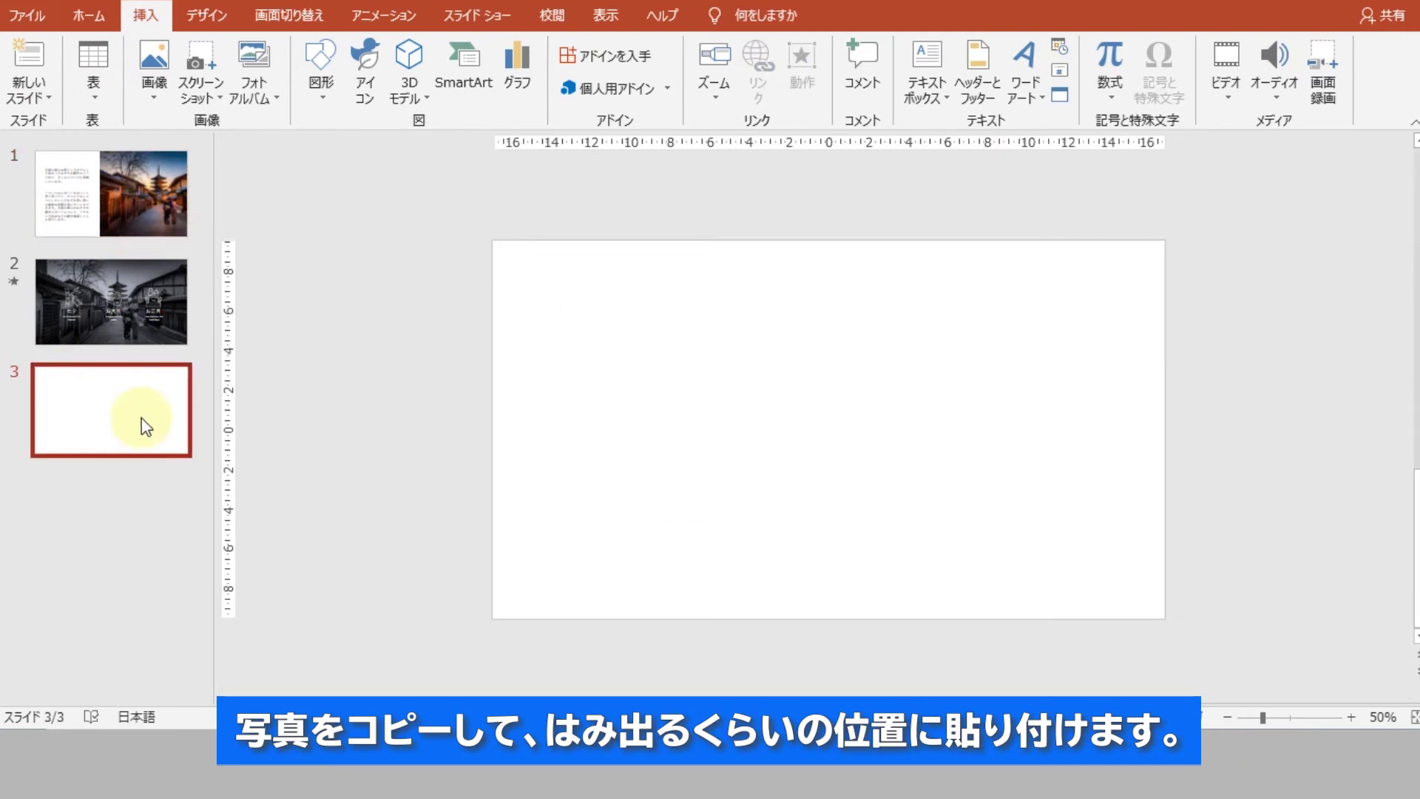
key("ctrl+v")
left_click_drag(942, 431, 942, 501)
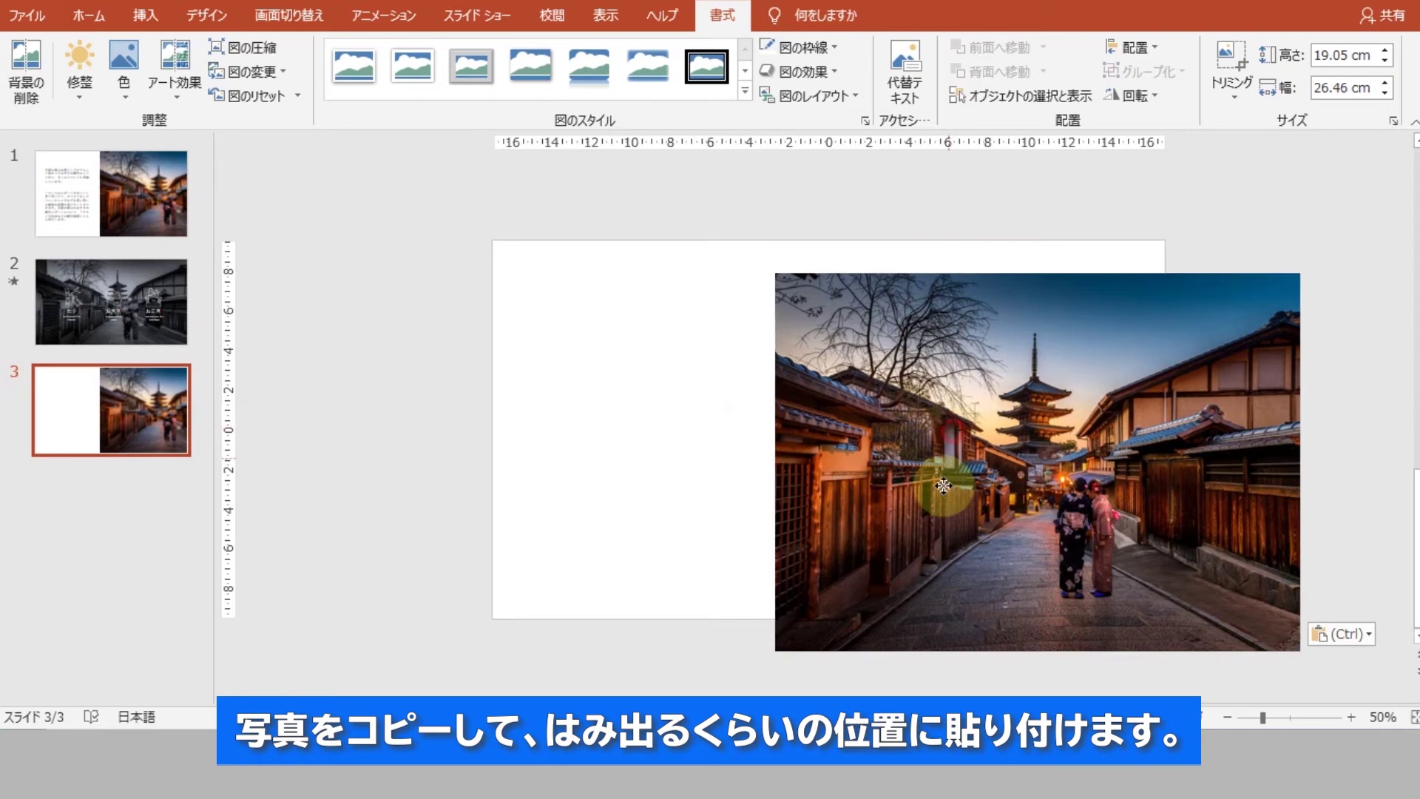
key("ctrl+z")
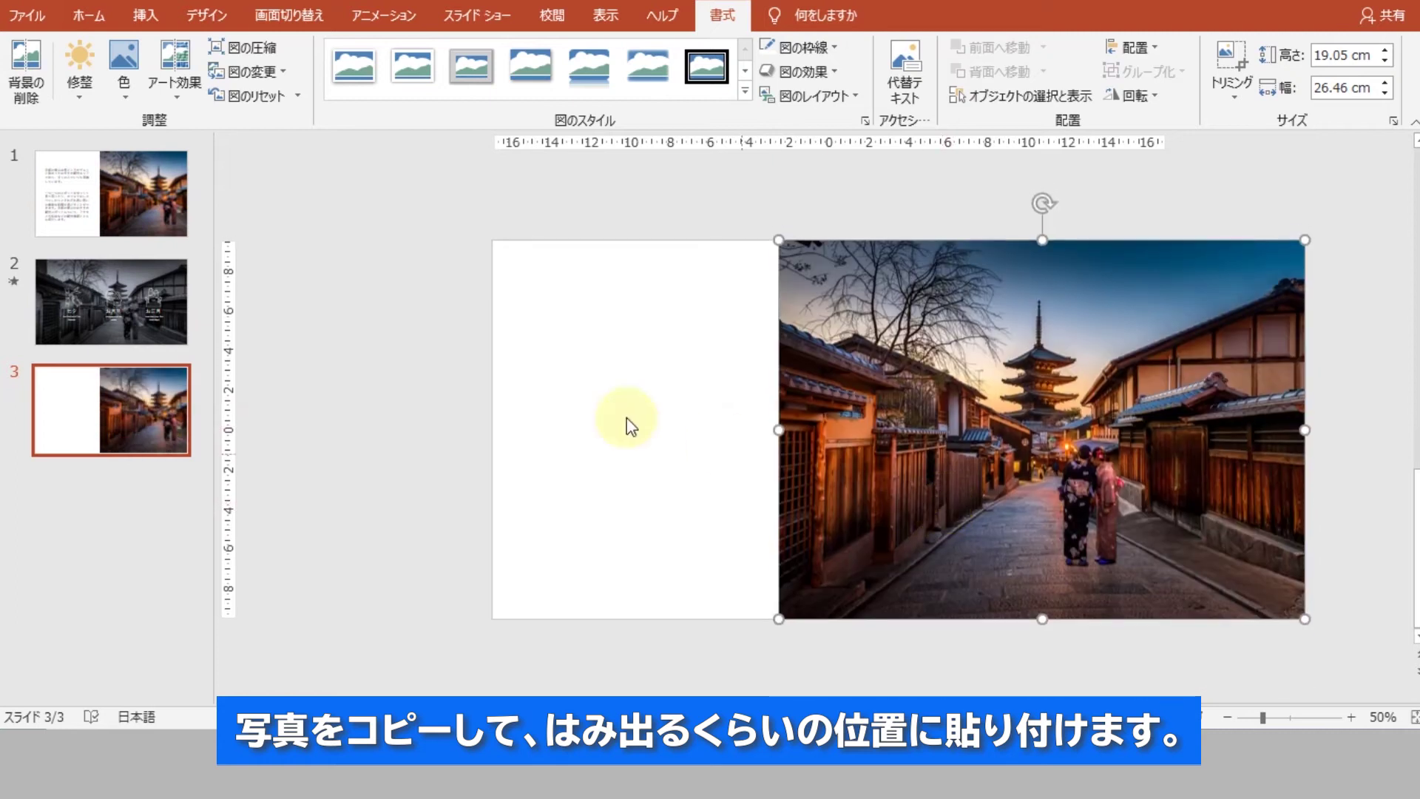
left_click(393, 374)
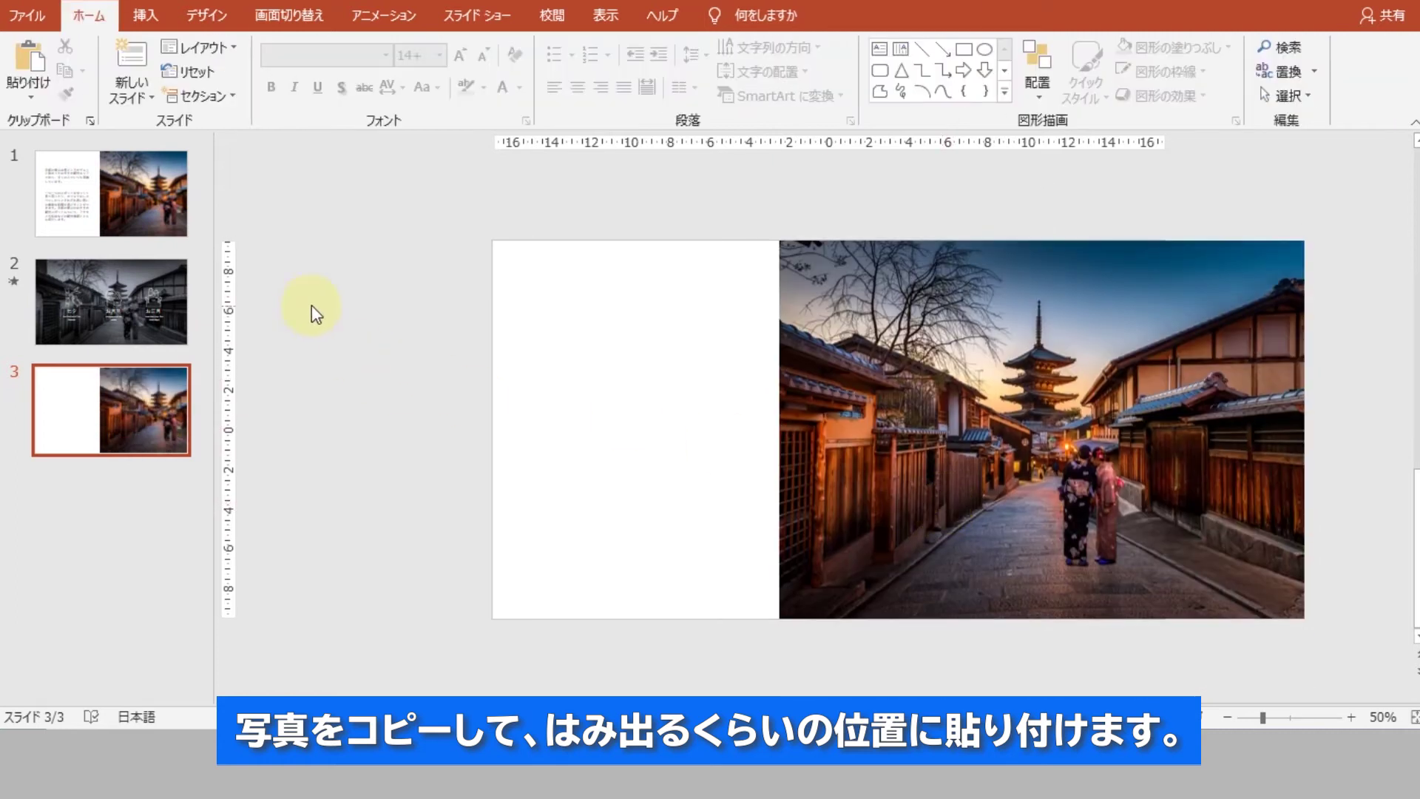
Copy slide 1's two-paragraph Higashiyama description text box onto slide 3, left of the photo.
left_click(72, 215)
left_click(643, 380)
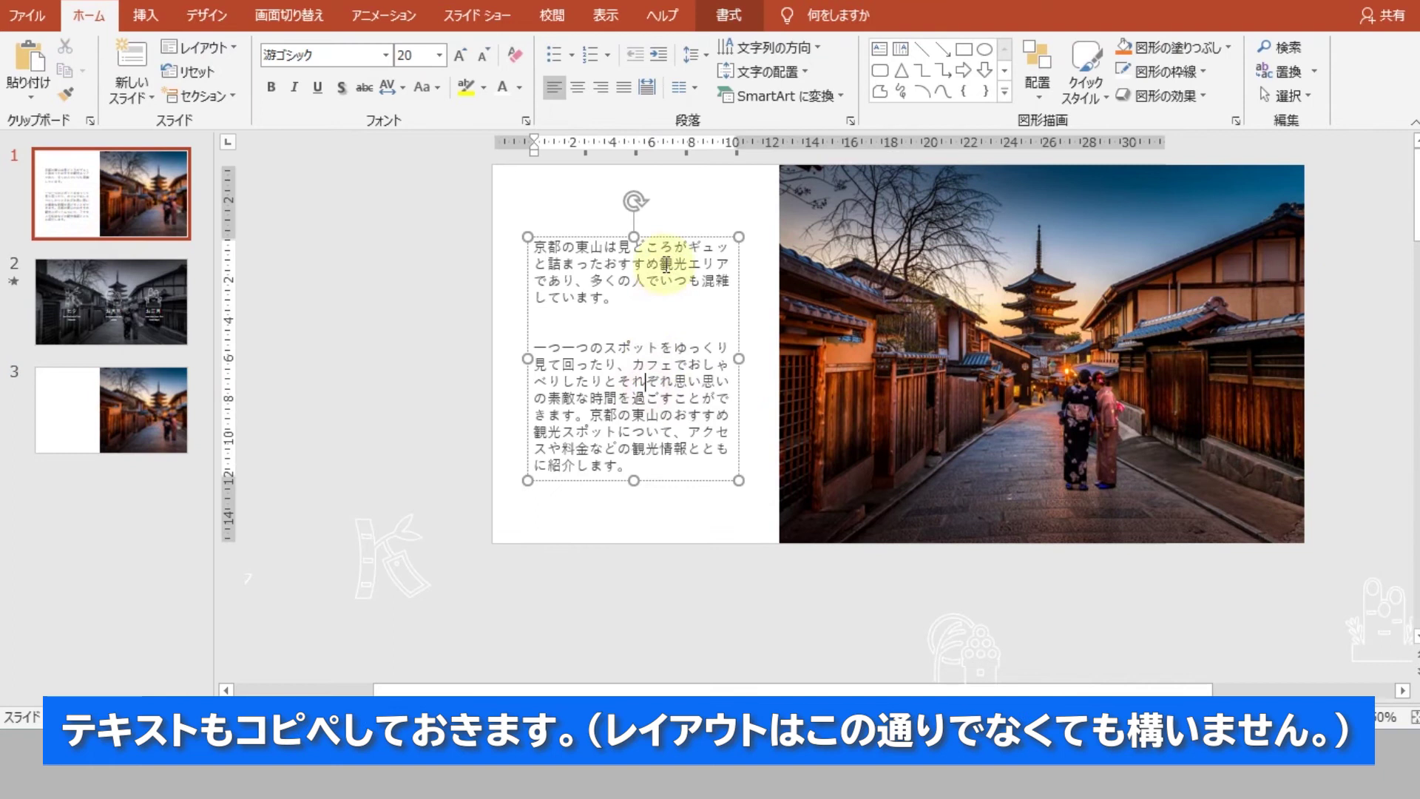
left_click(676, 238)
right_click(676, 236)
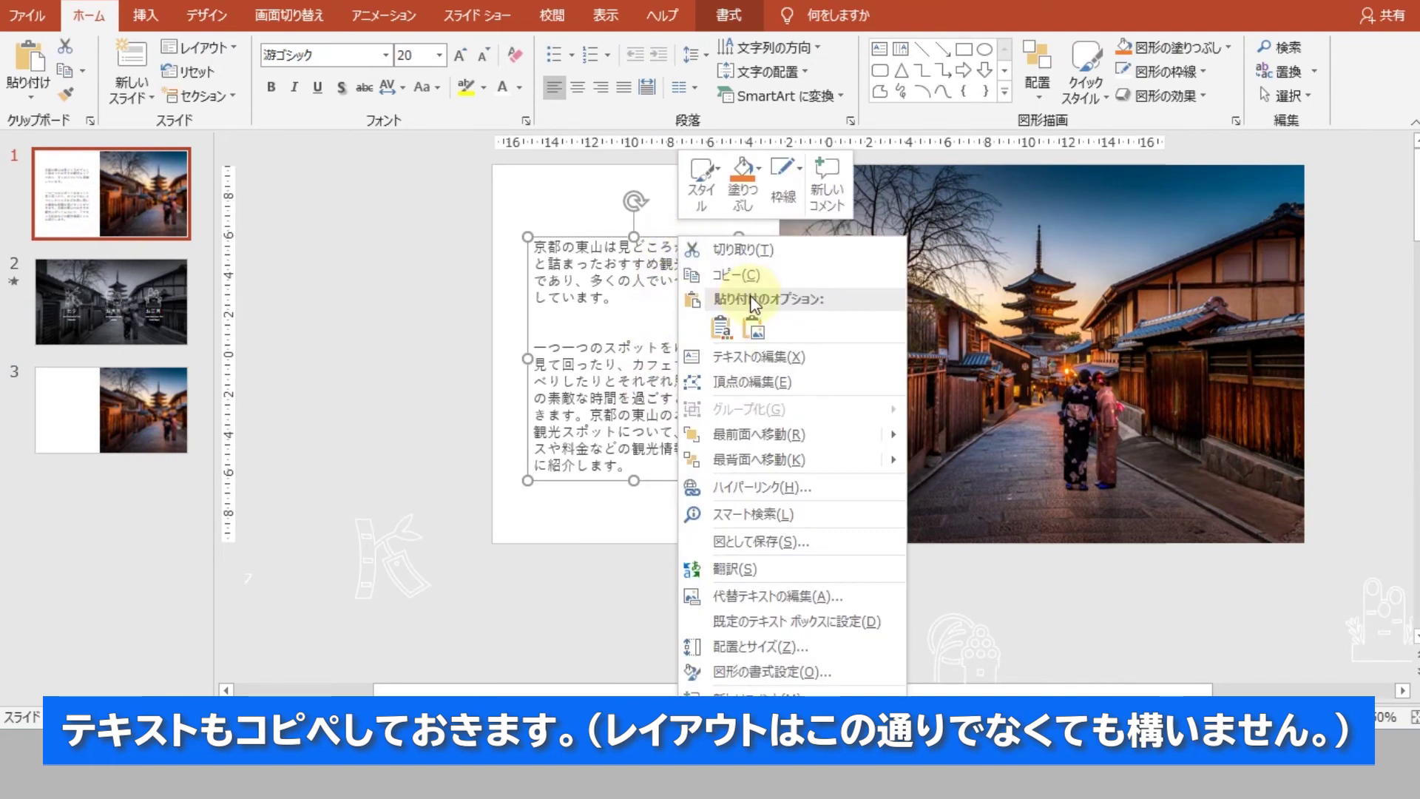
left_click(736, 275)
left_click(60, 392)
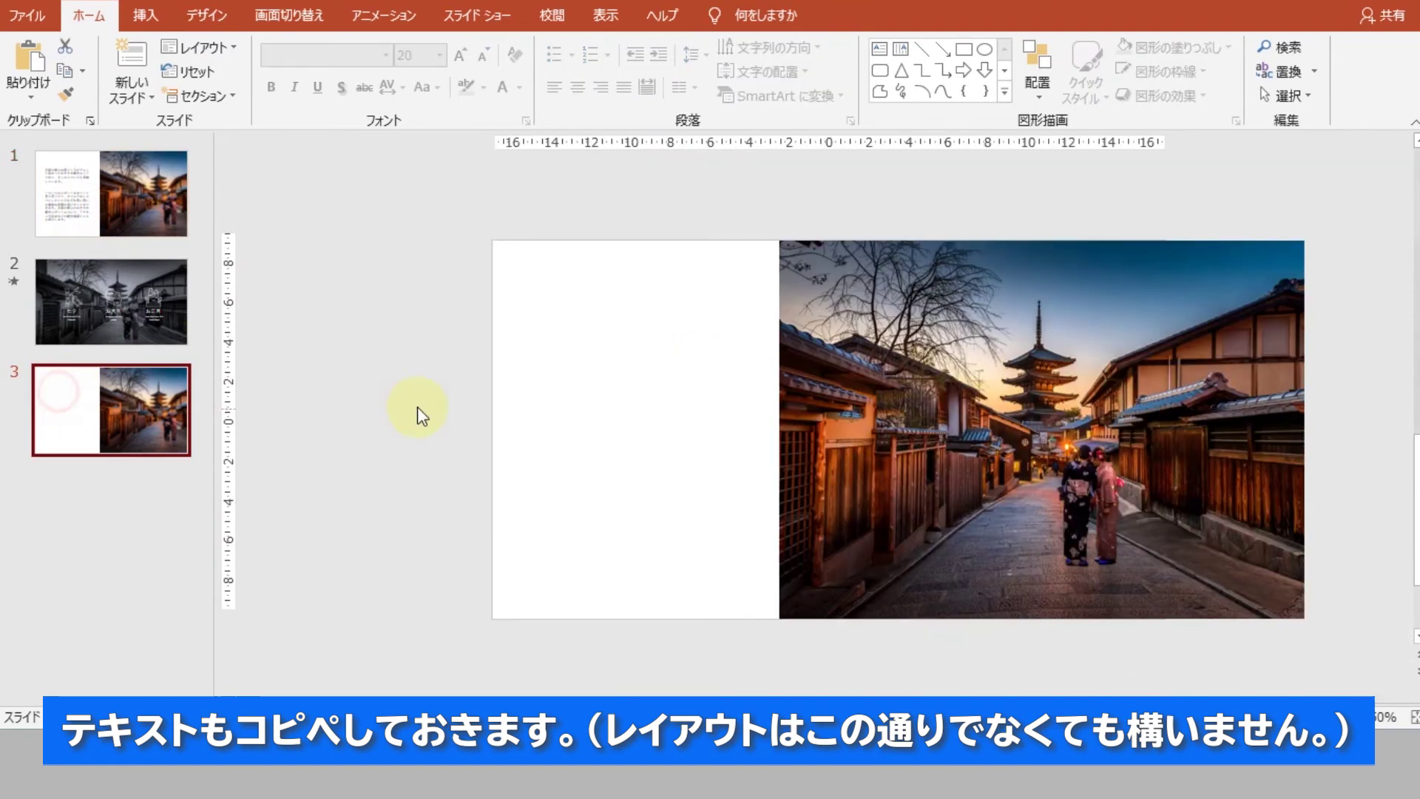
key("ctrl+v")
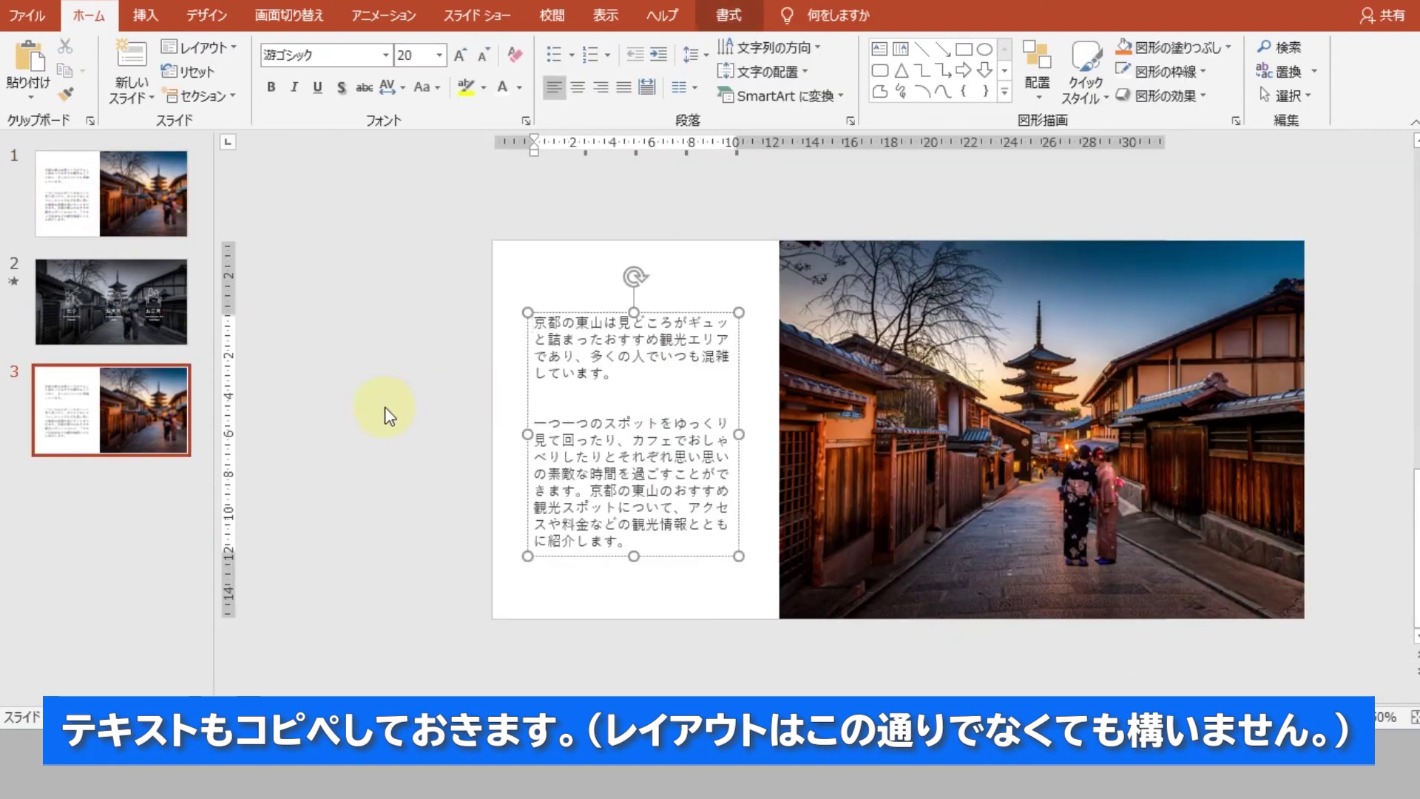
left_click(388, 420)
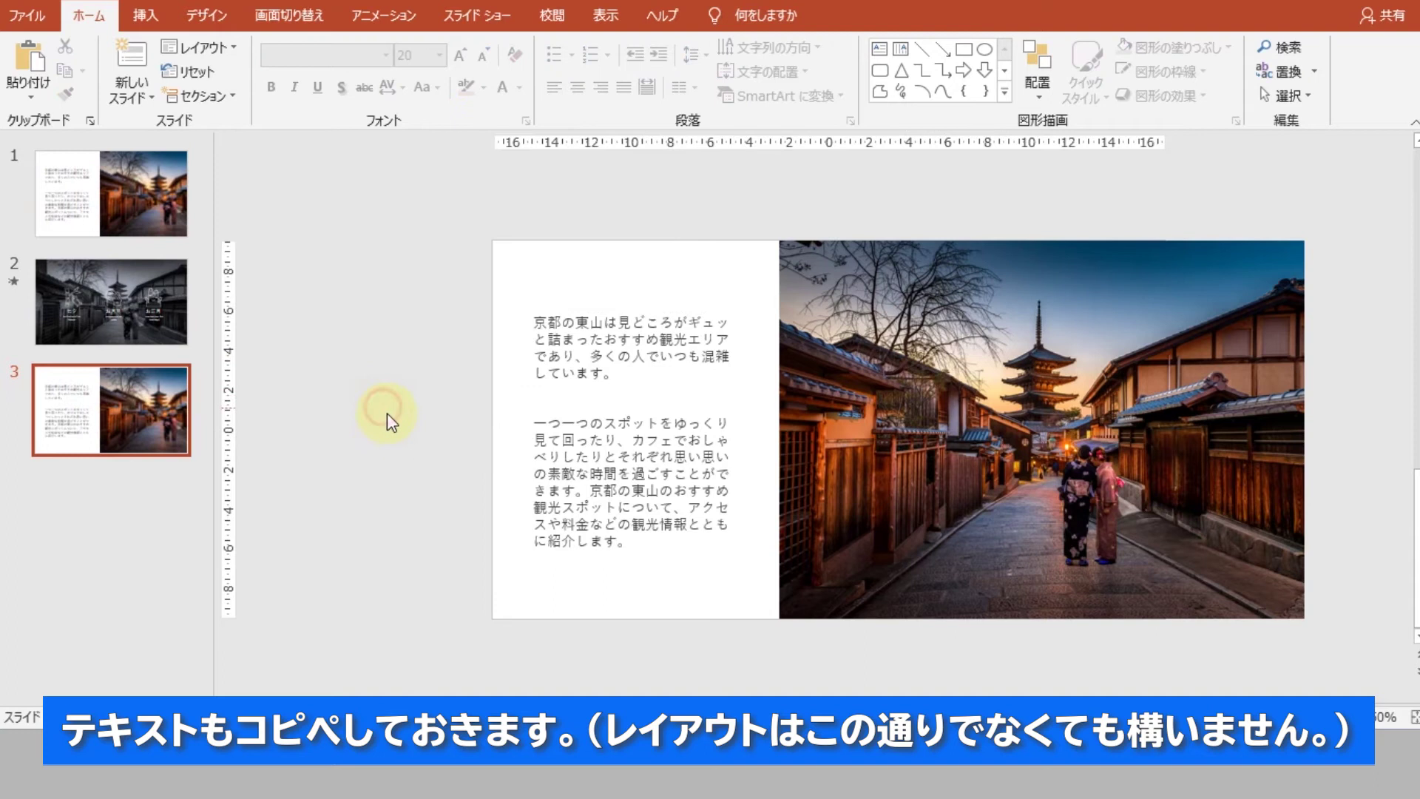
left_click(173, 489)
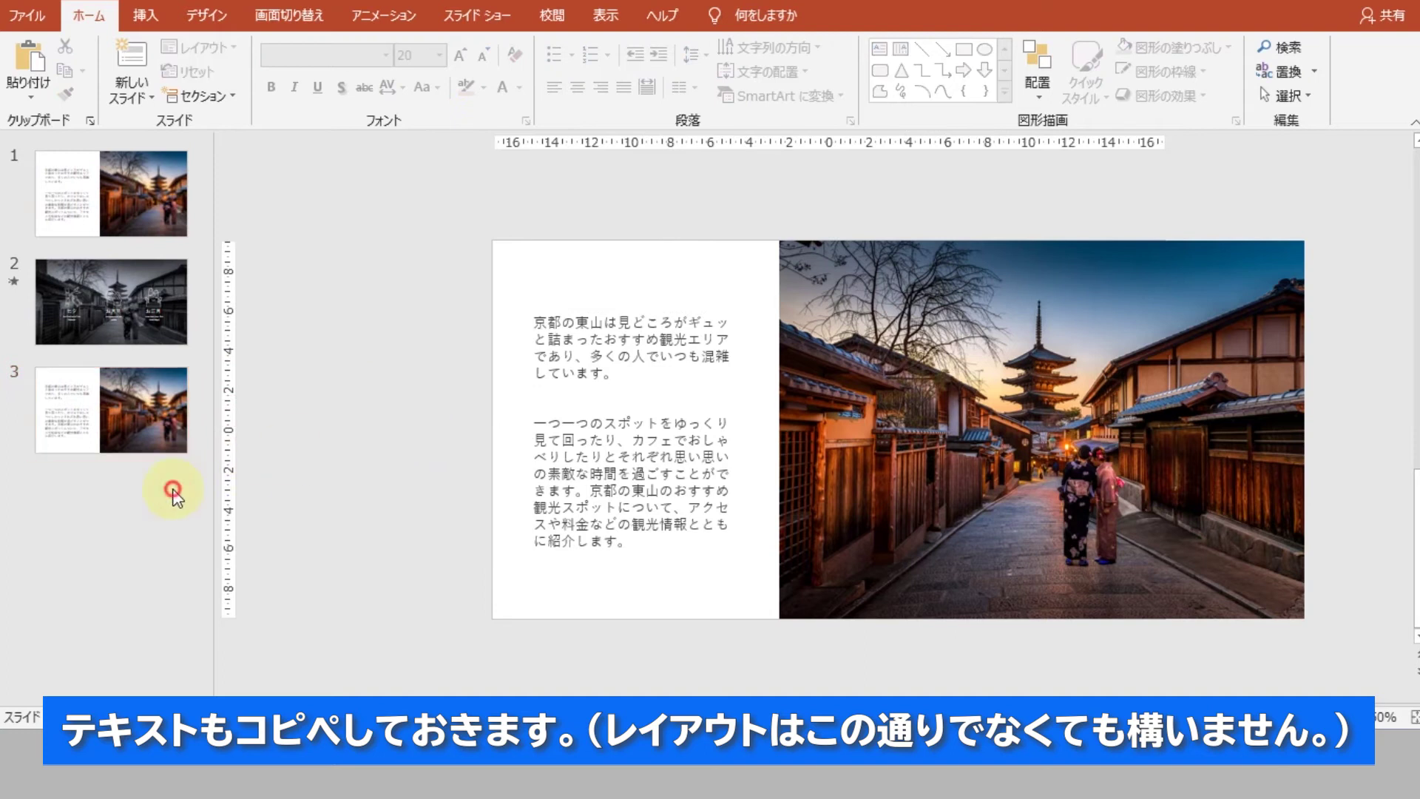
Add blank slide 4 and paste a copy of slide 3's pagoda street photo onto it.
left_click(126, 100)
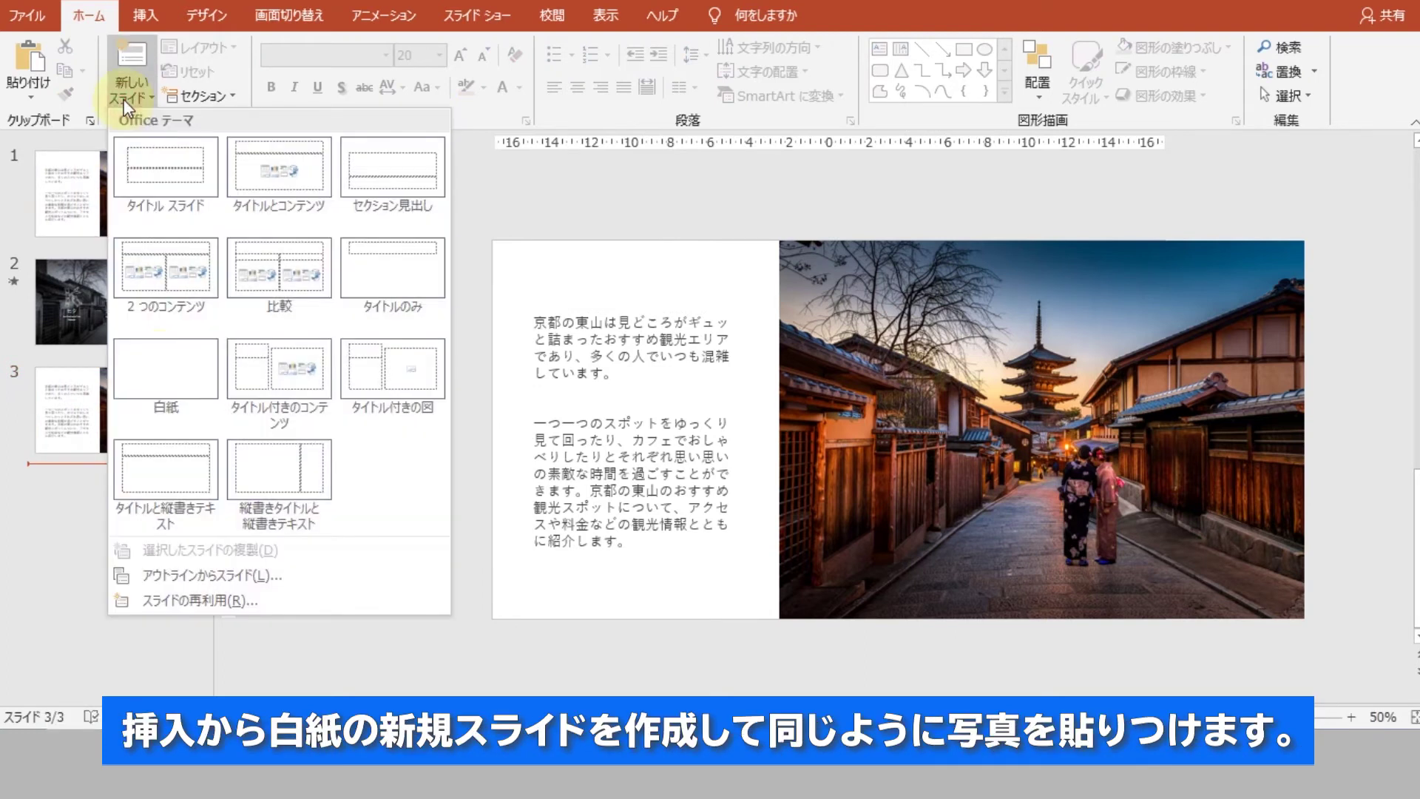
left_click(164, 370)
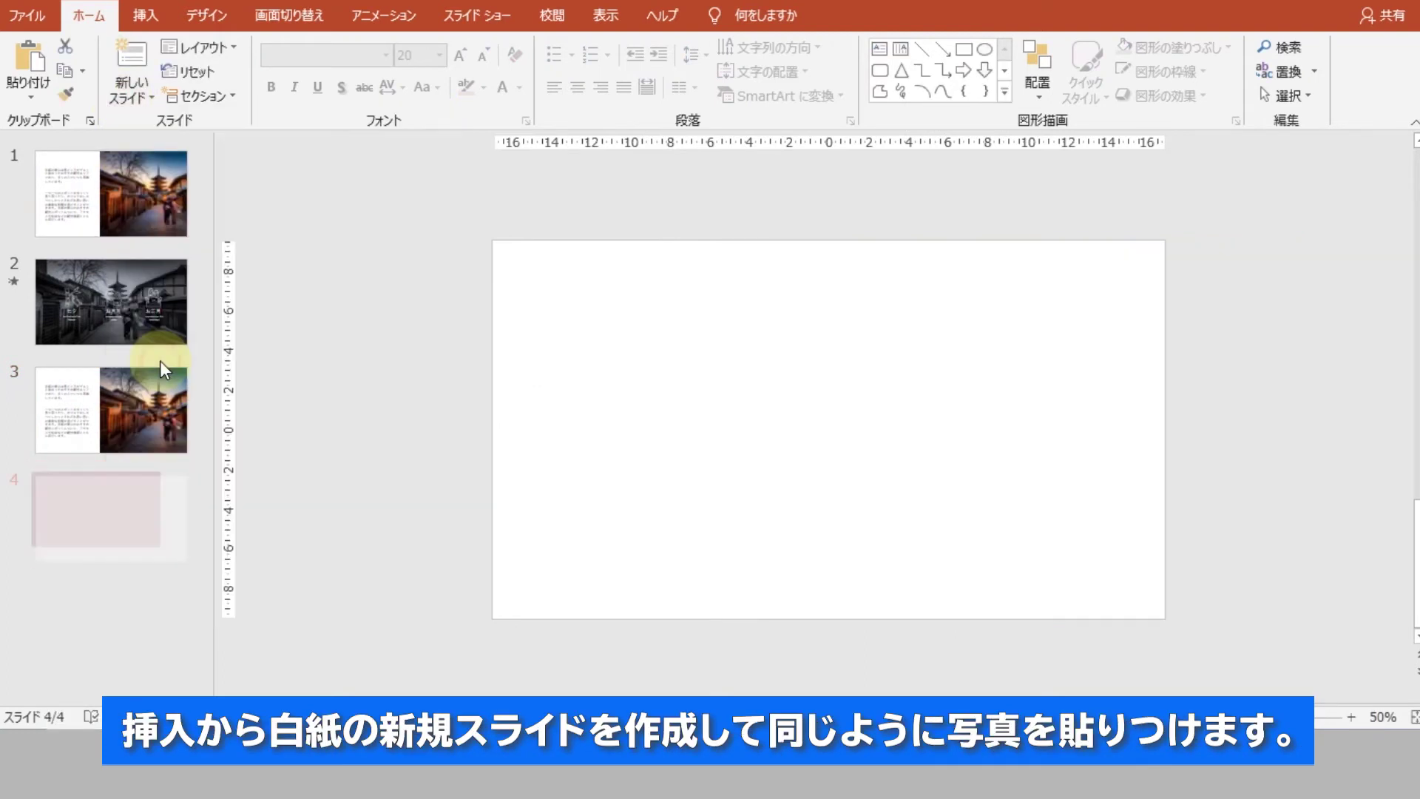
left_click(174, 427)
left_click(834, 473)
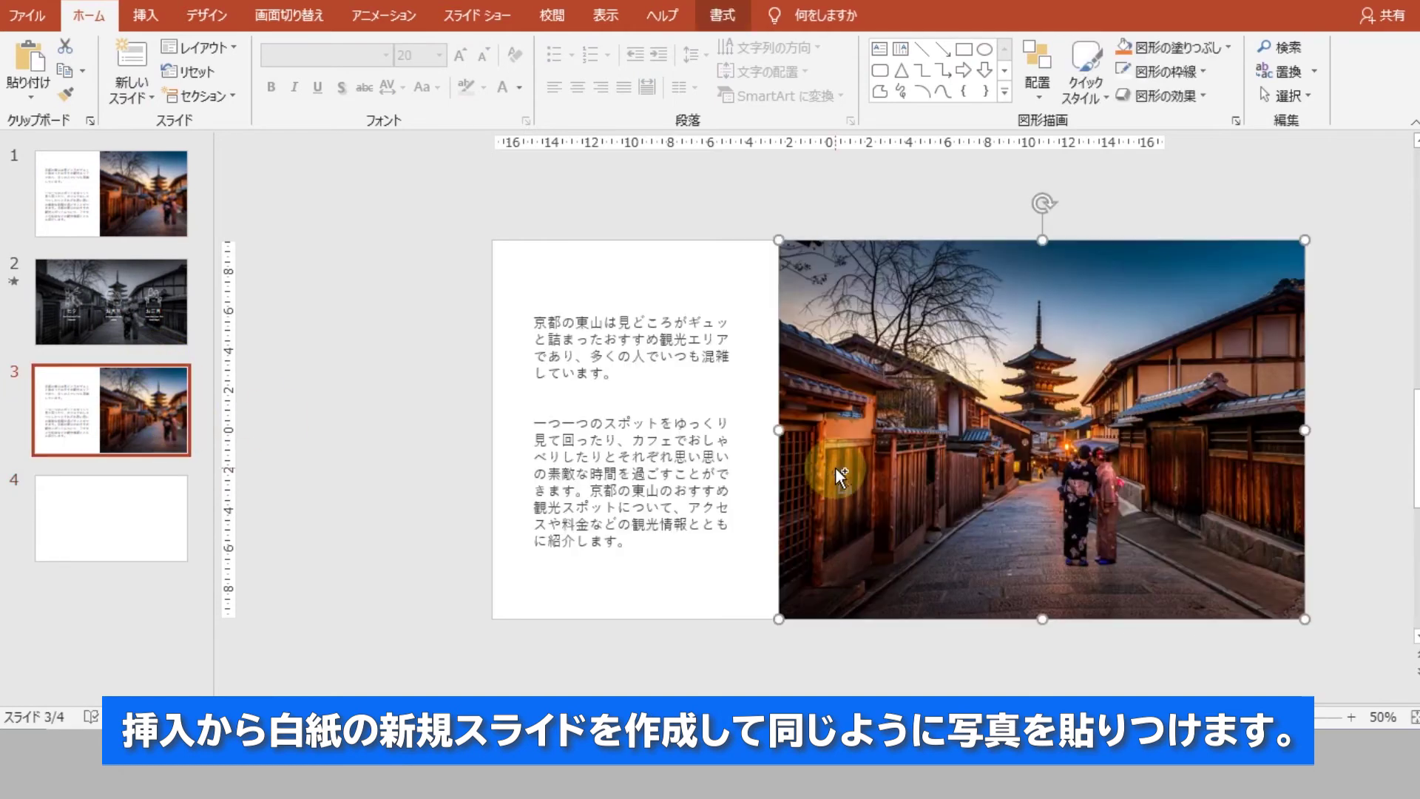
left_click(148, 513)
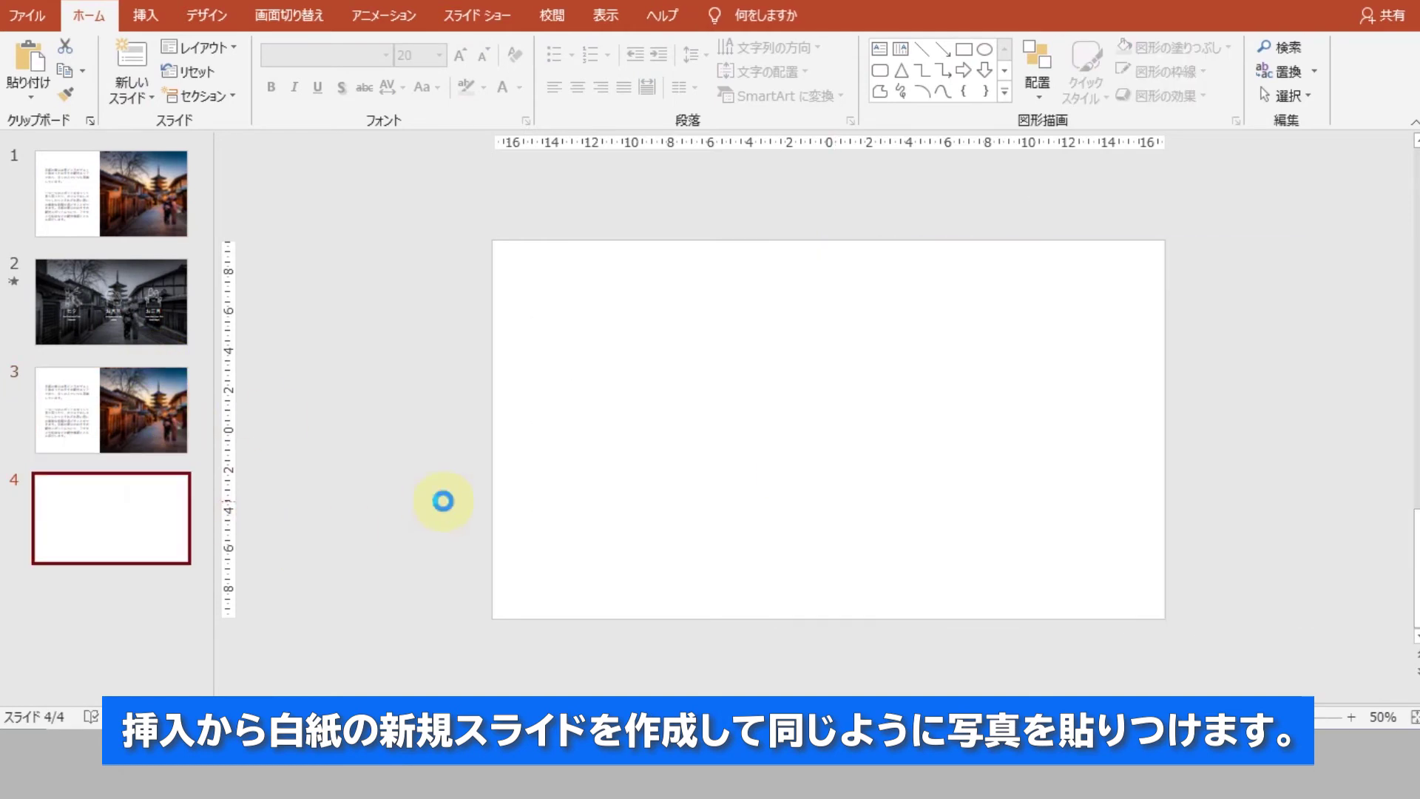
key("ctrl+v")
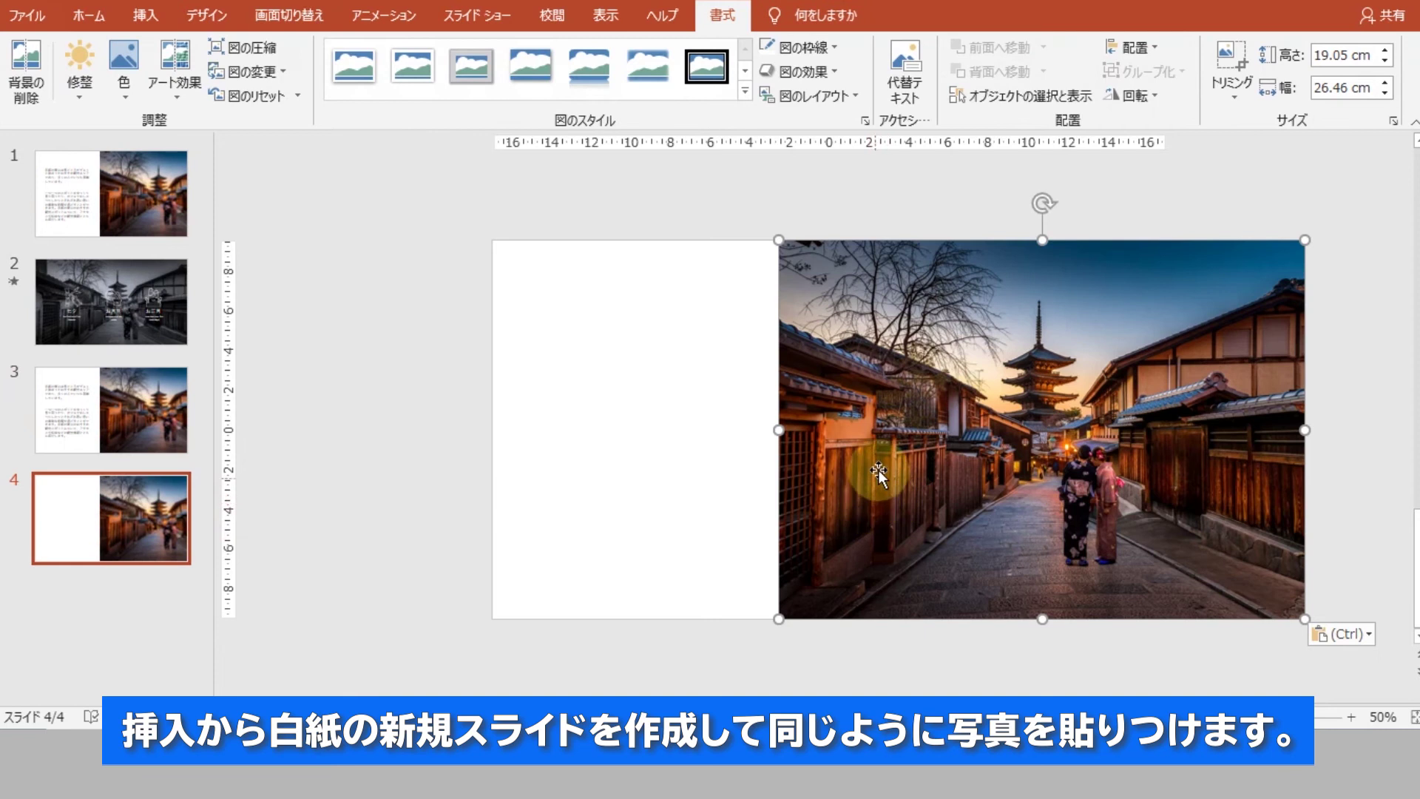
left_click(1235, 97)
mouse_move(1273, 172)
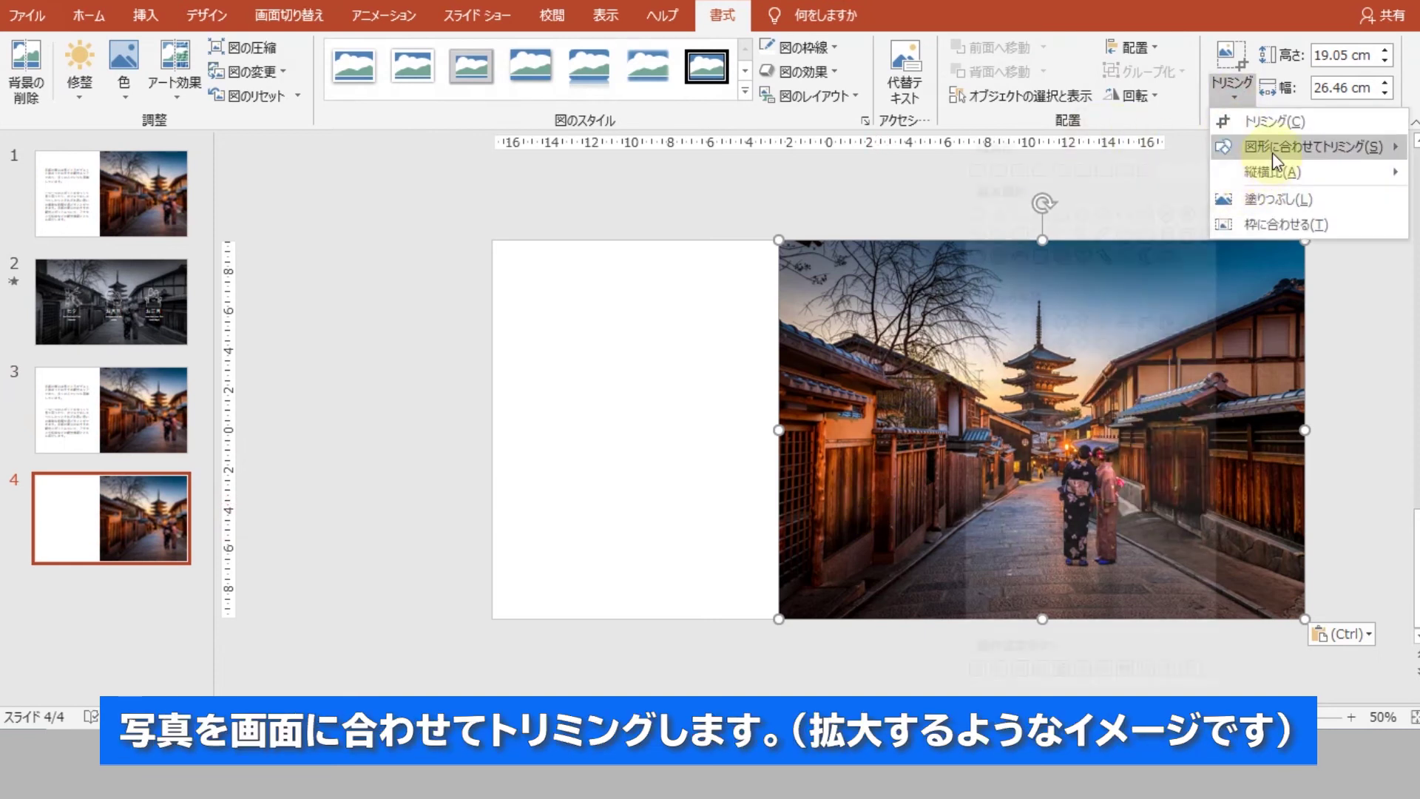
Crop, enlarge and reframe slide 4's pagoda photo so it fills the slide edge to edge.
left_click(1302, 122)
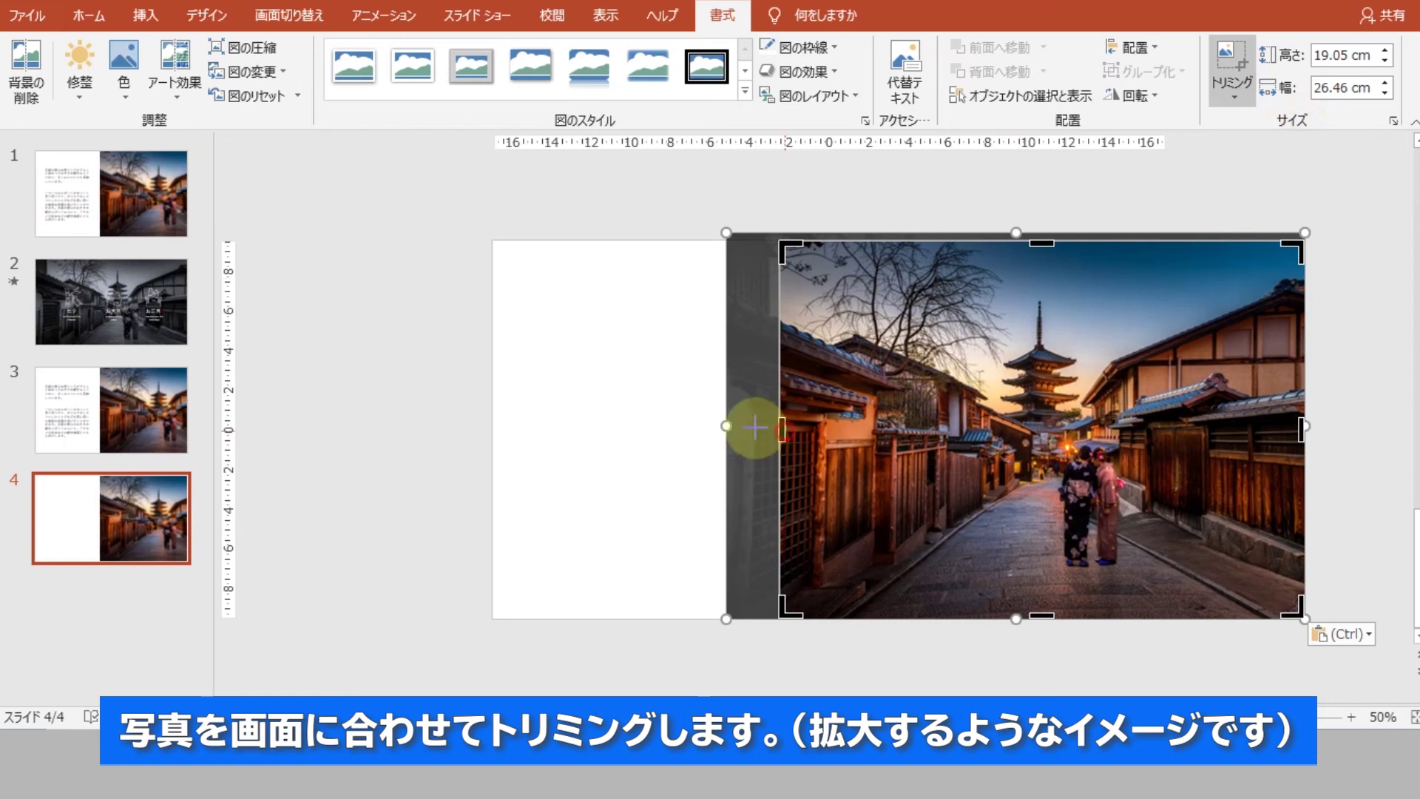
left_click_drag(756, 427, 495, 403)
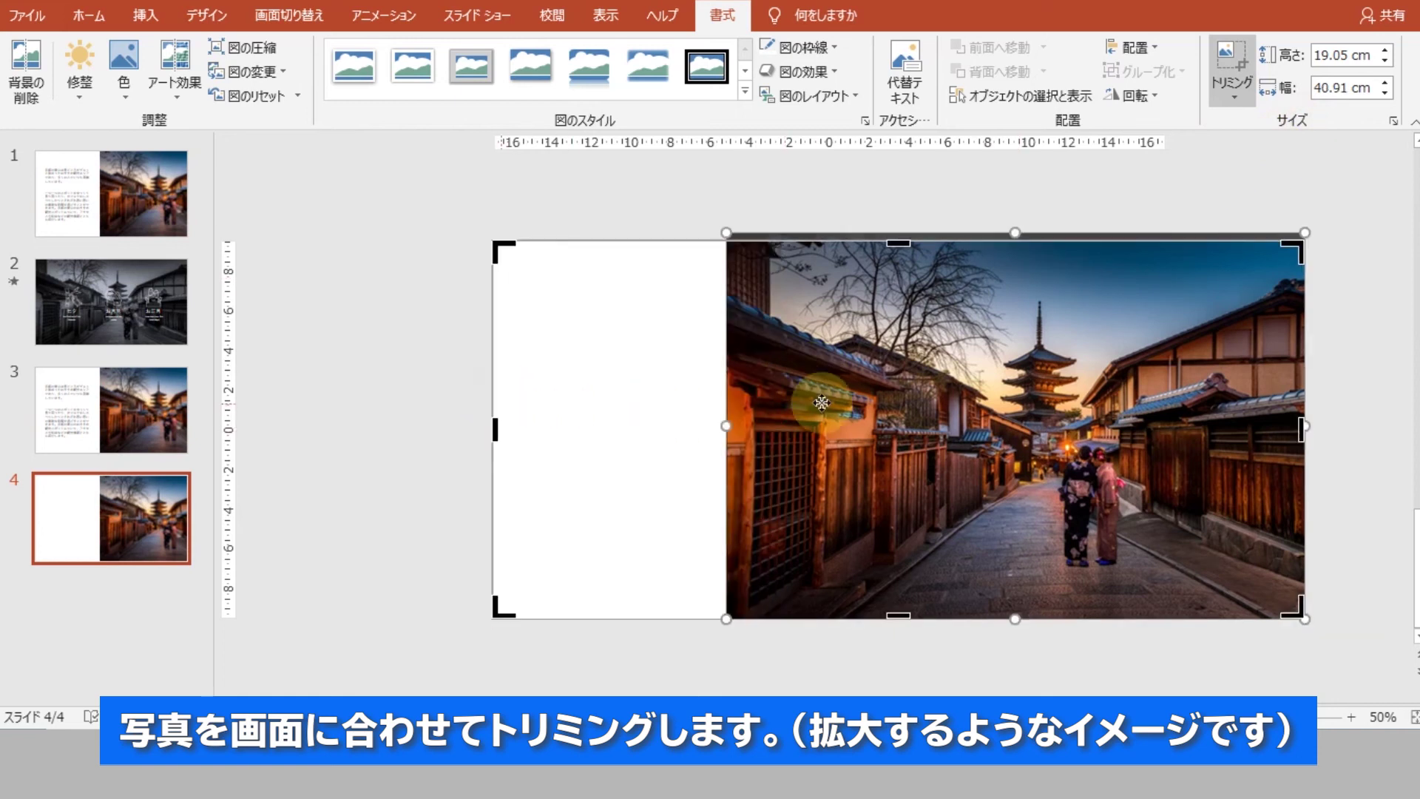
left_click_drag(1303, 430, 1164, 415)
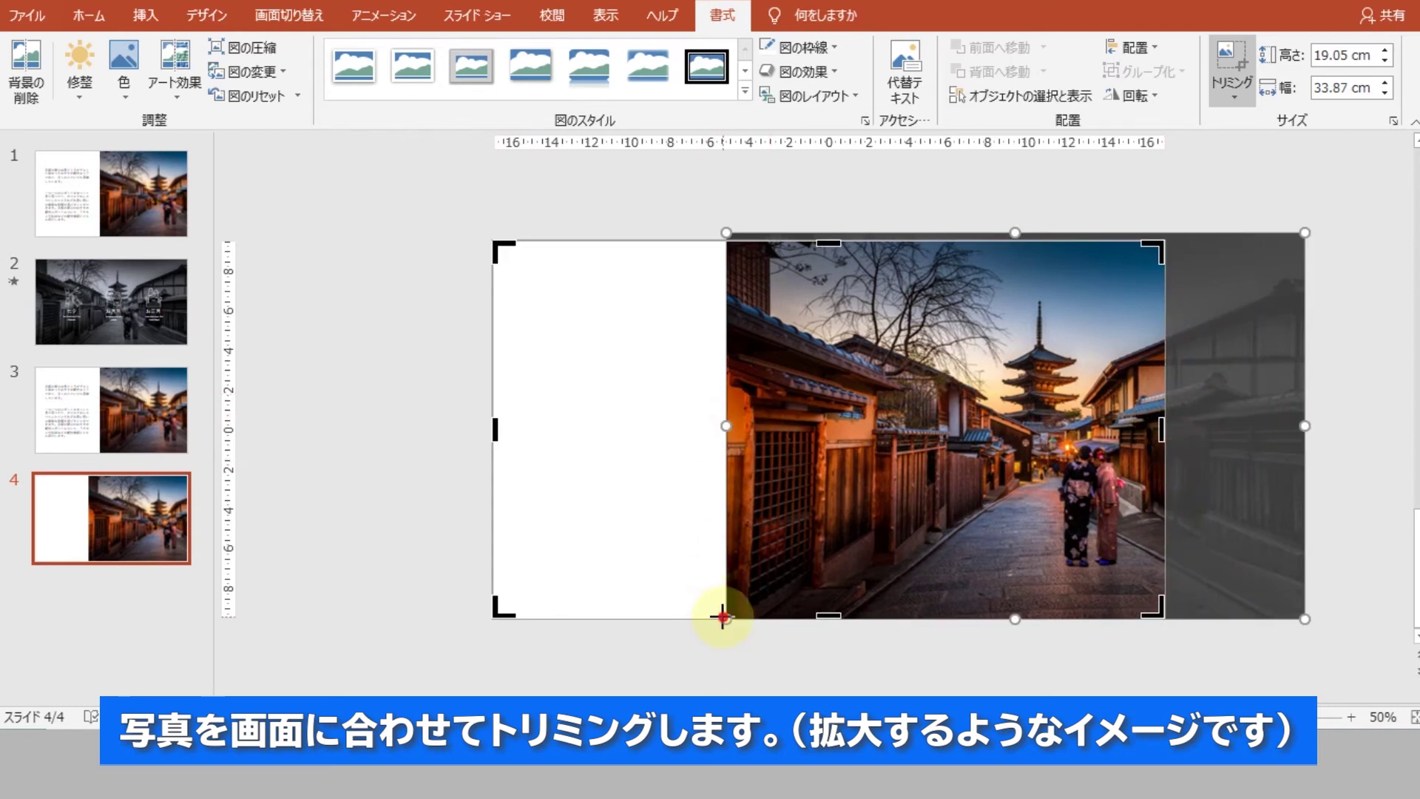
left_click_drag(722, 616, 485, 679)
mouse_move(649, 522)
left_mouse_down()
mouse_move(653, 461)
mouse_move(460, 212)
left_mouse_up()
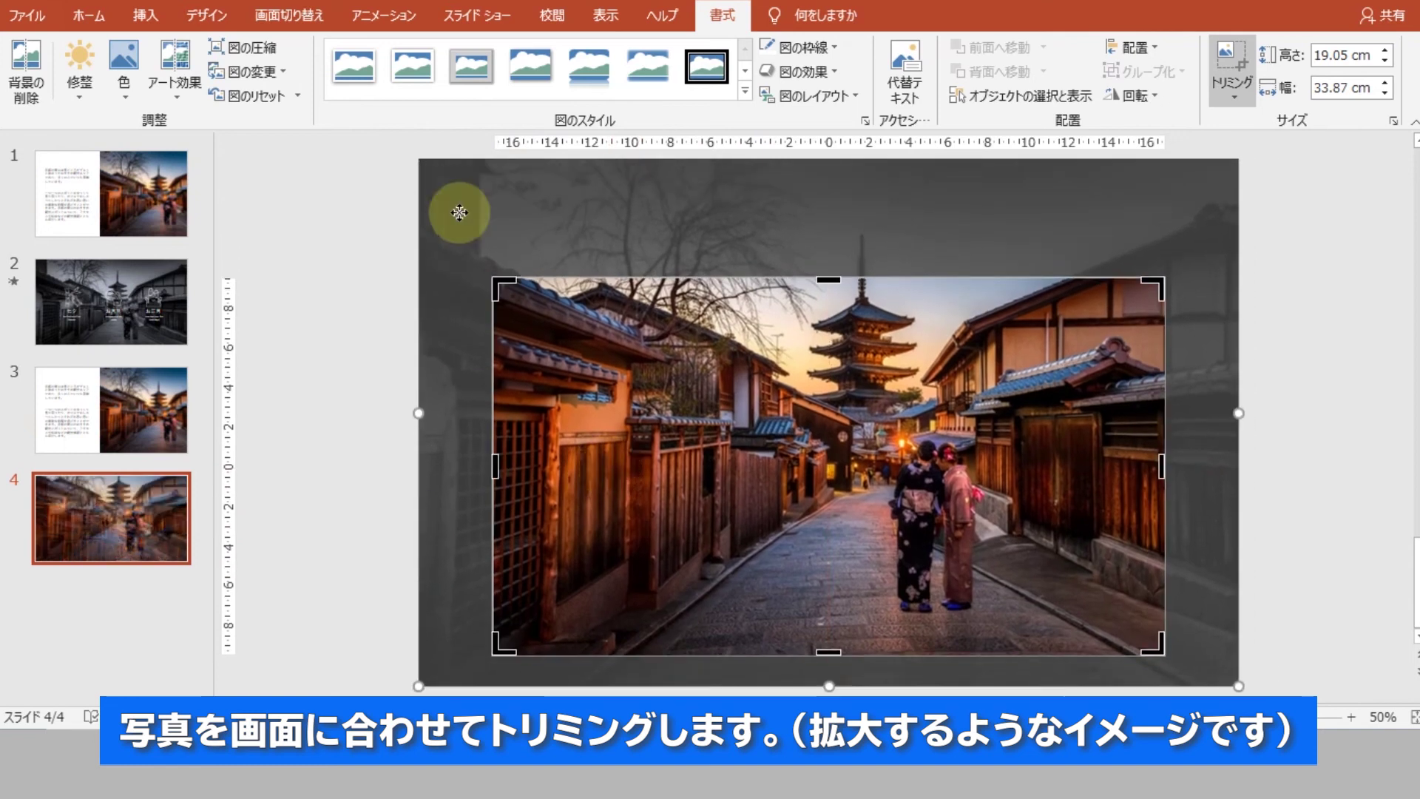
scroll(507, 380, "up", 1)
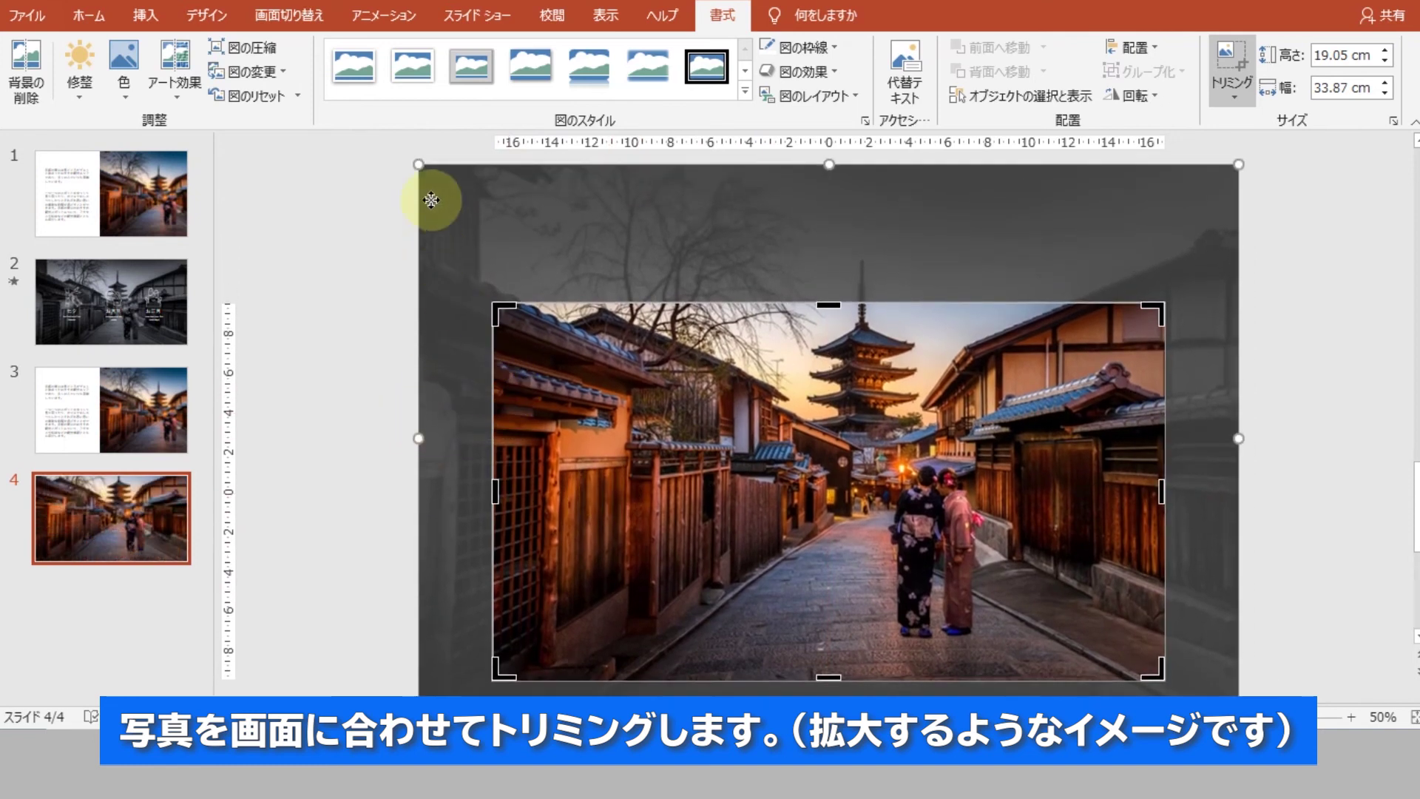
left_click_drag(419, 168, 498, 238)
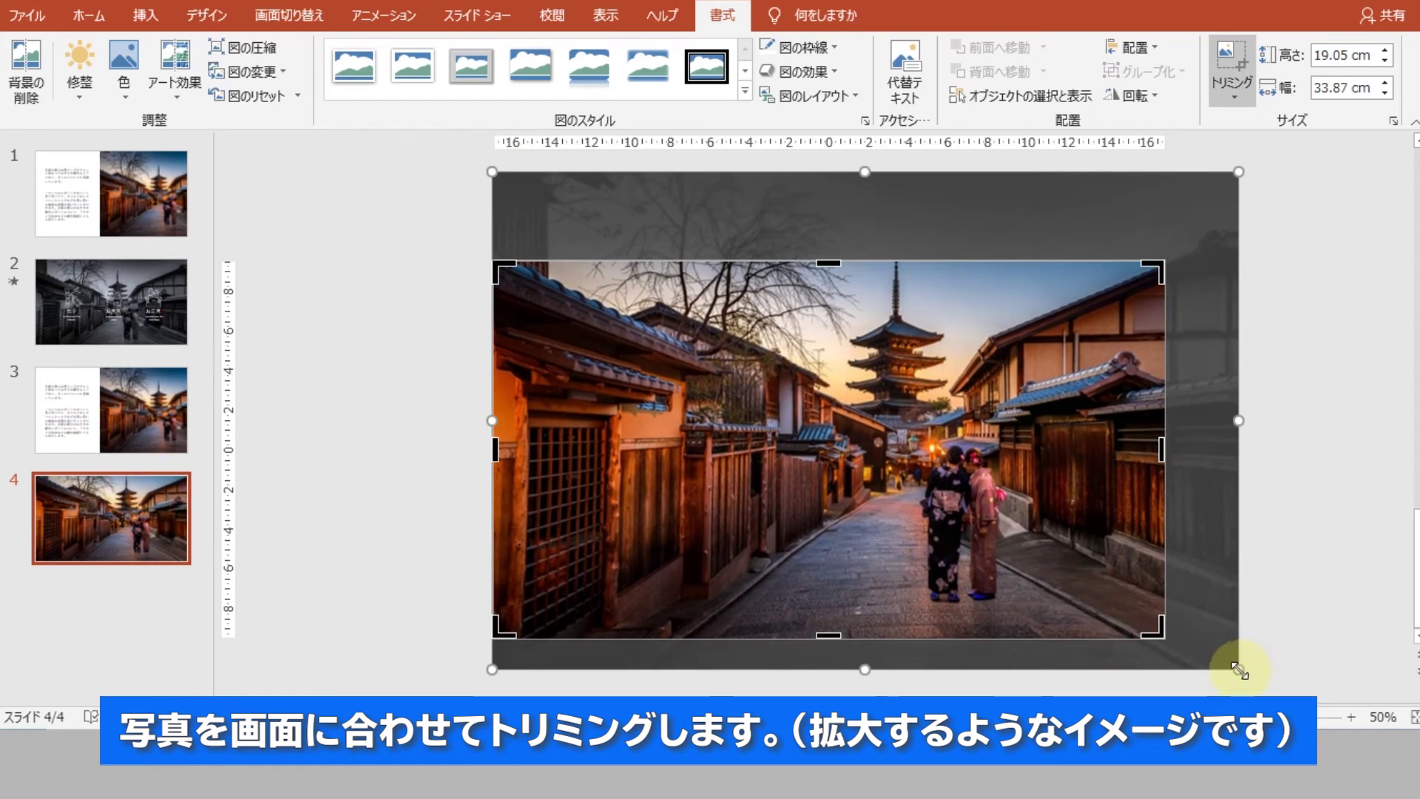
left_click_drag(1239, 670, 1146, 642)
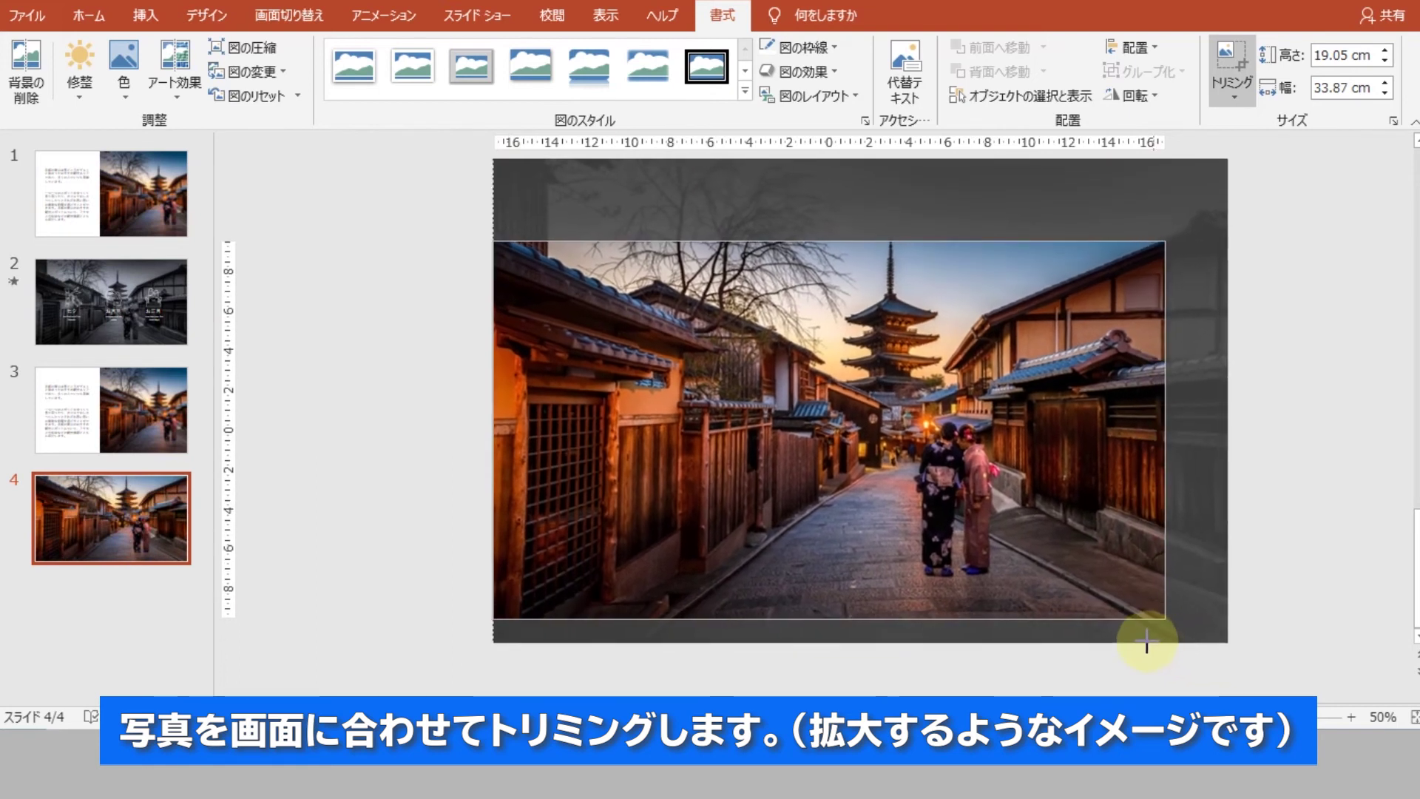
mouse_move(1014, 459)
left_mouse_down()
mouse_move(998, 480)
mouse_move(1003, 470)
left_mouse_up()
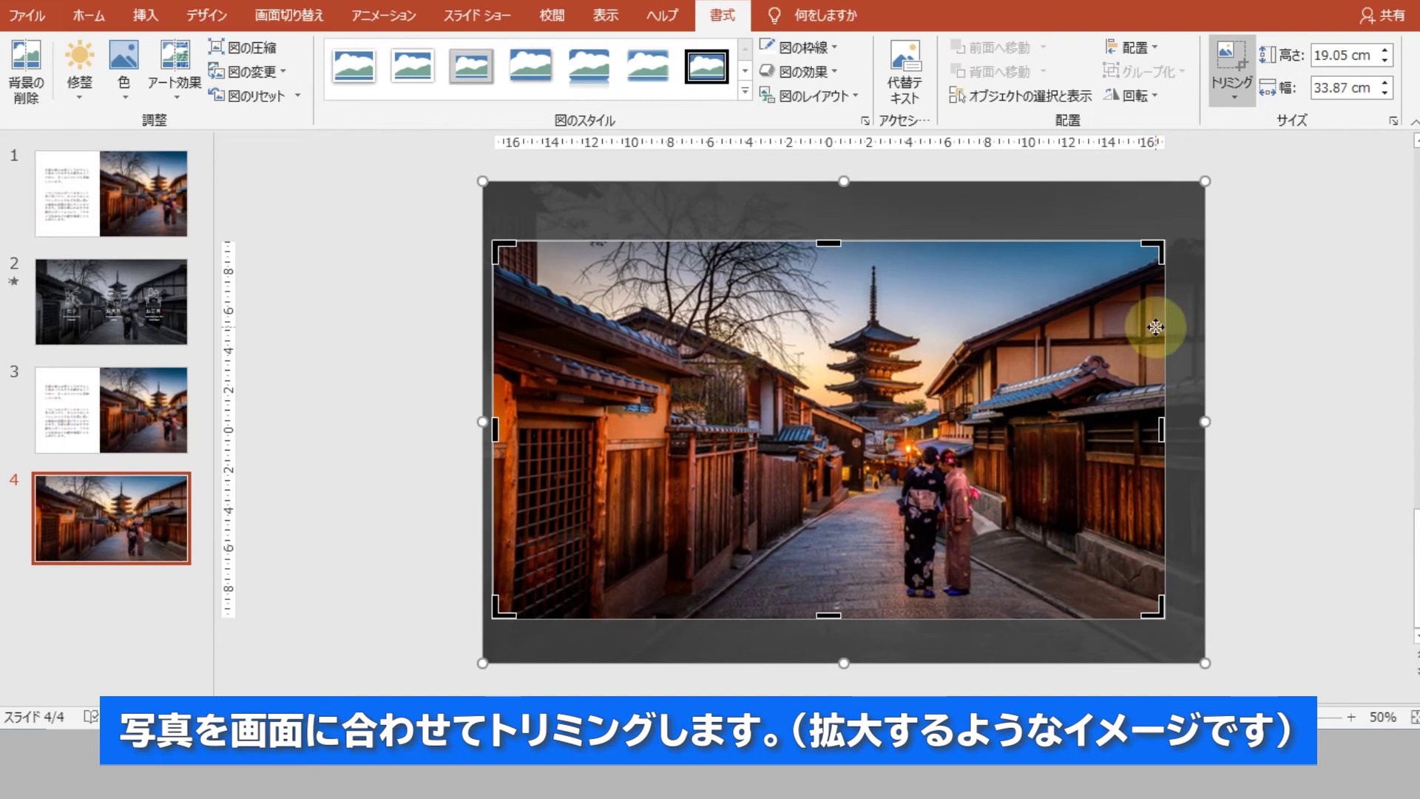
left_click(1235, 78)
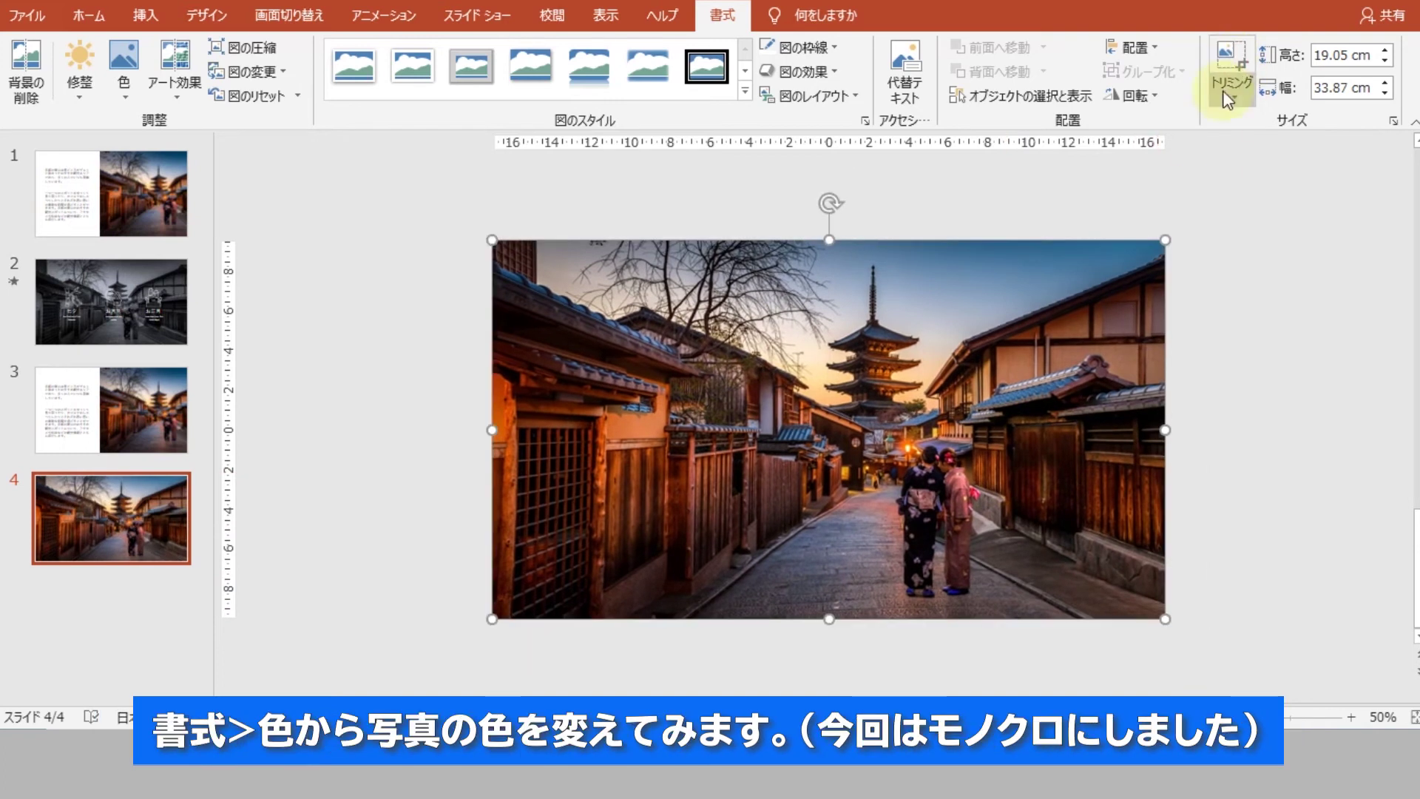
Recolor the full-slide pagoda photo on slide 4 with the Grayscale option.
left_click(903, 198)
left_click(681, 279)
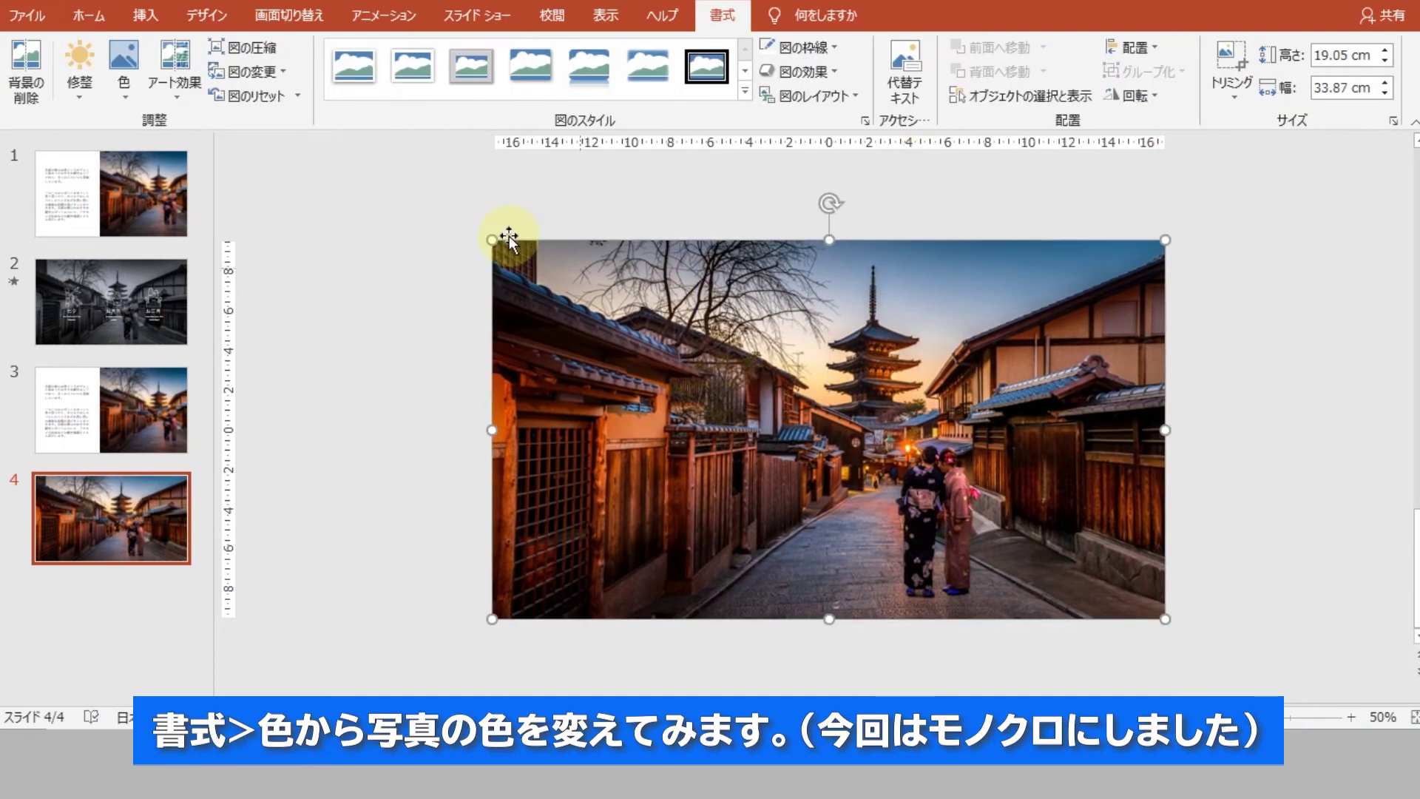
left_click(134, 98)
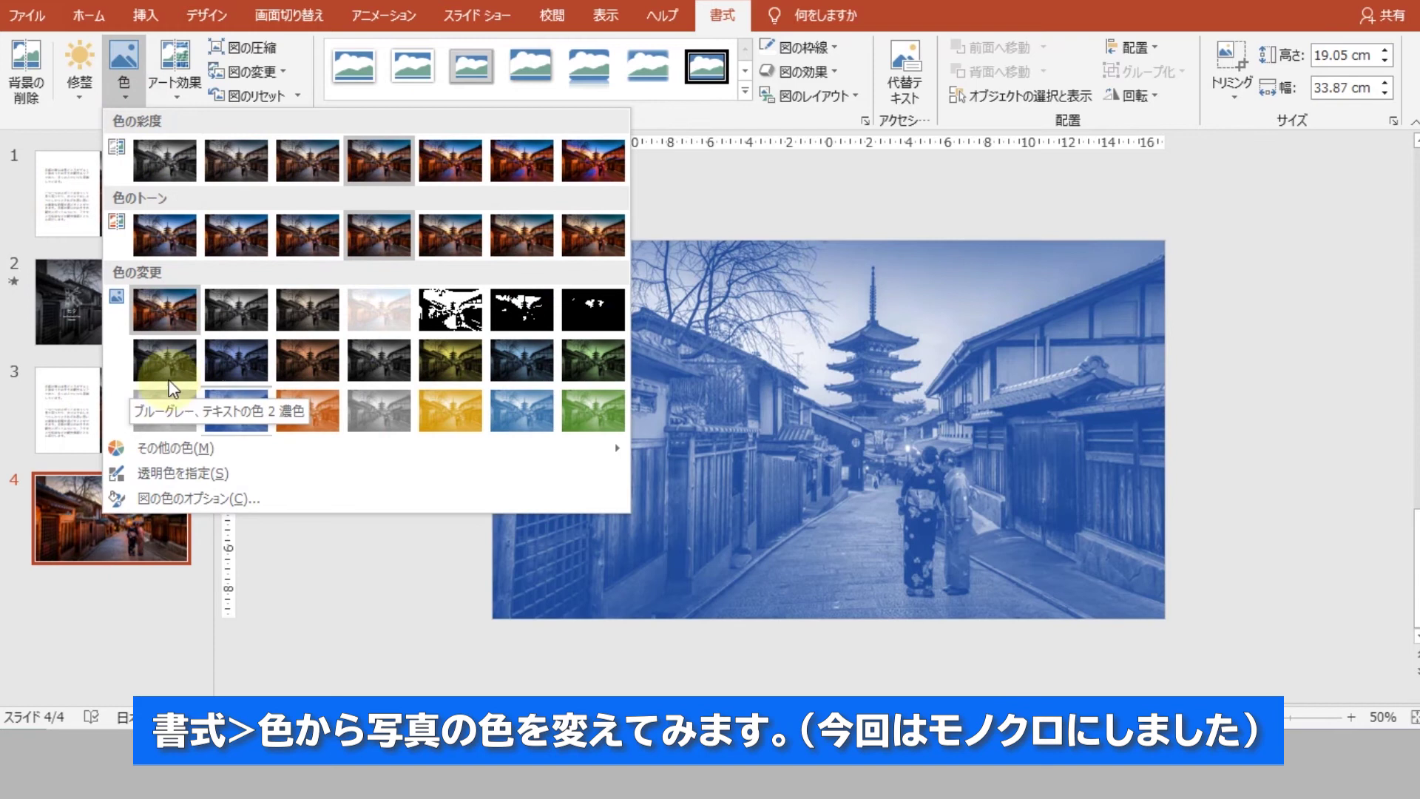
left_click(160, 355)
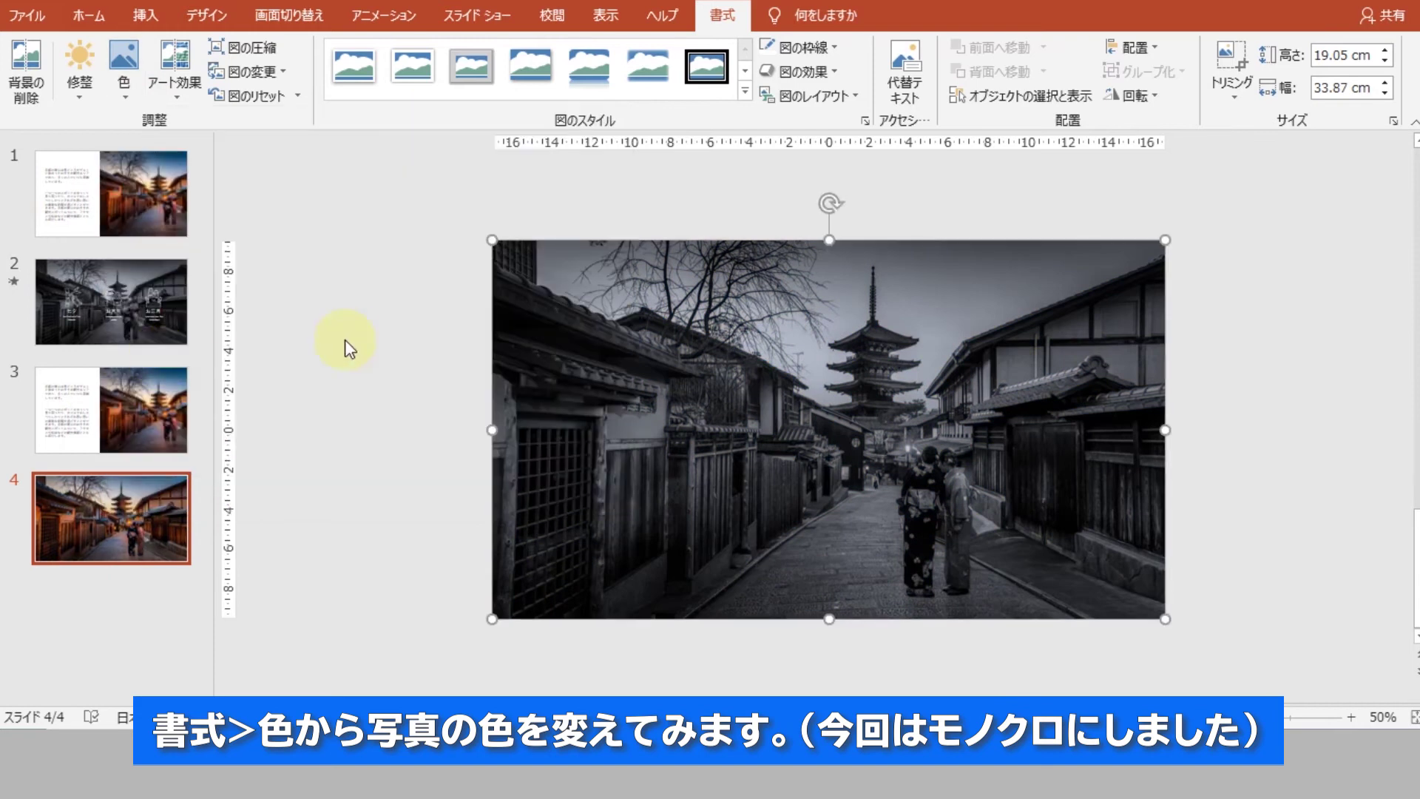
left_click(359, 338)
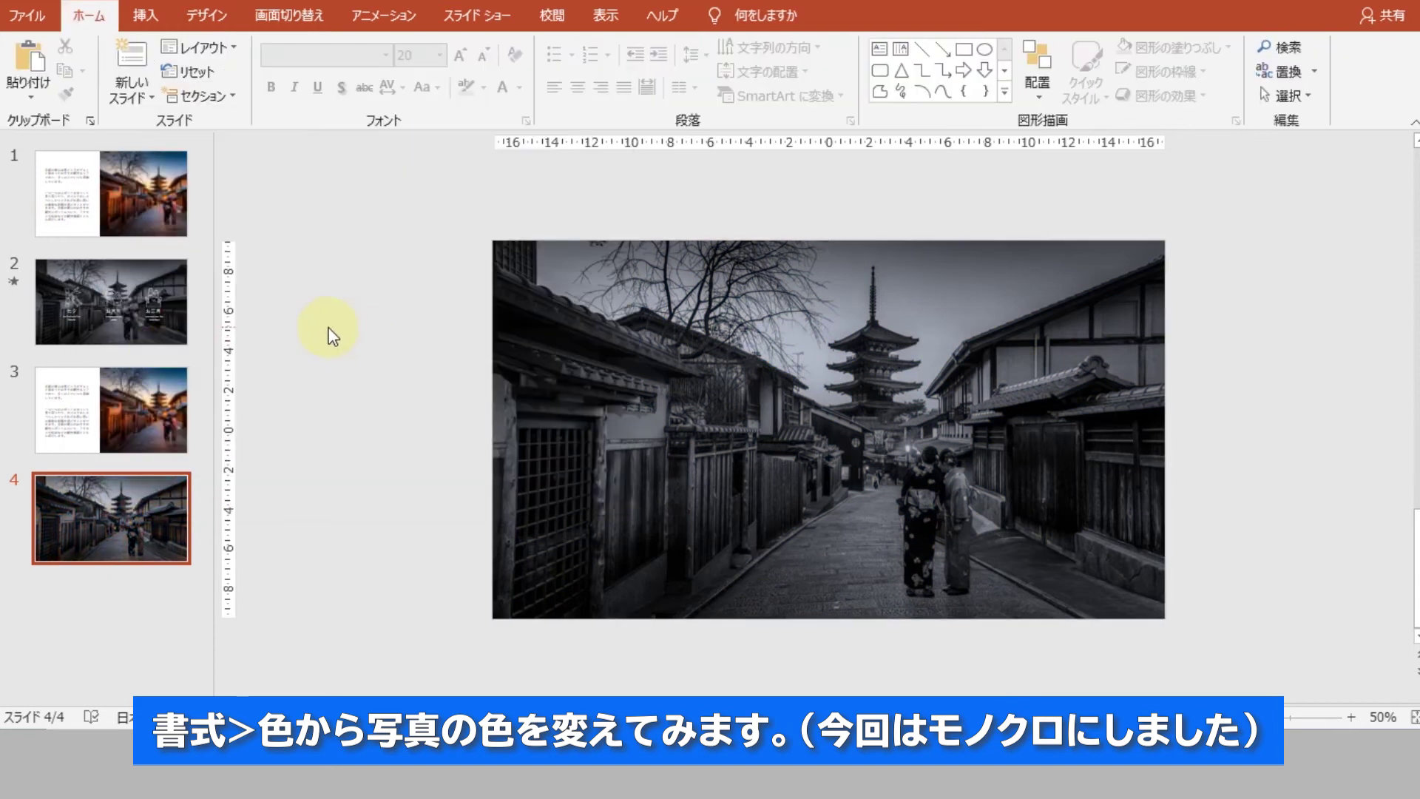
On slide 2, inspect the 七夕, お月見 and お正月 festival icons.
left_click(165, 318)
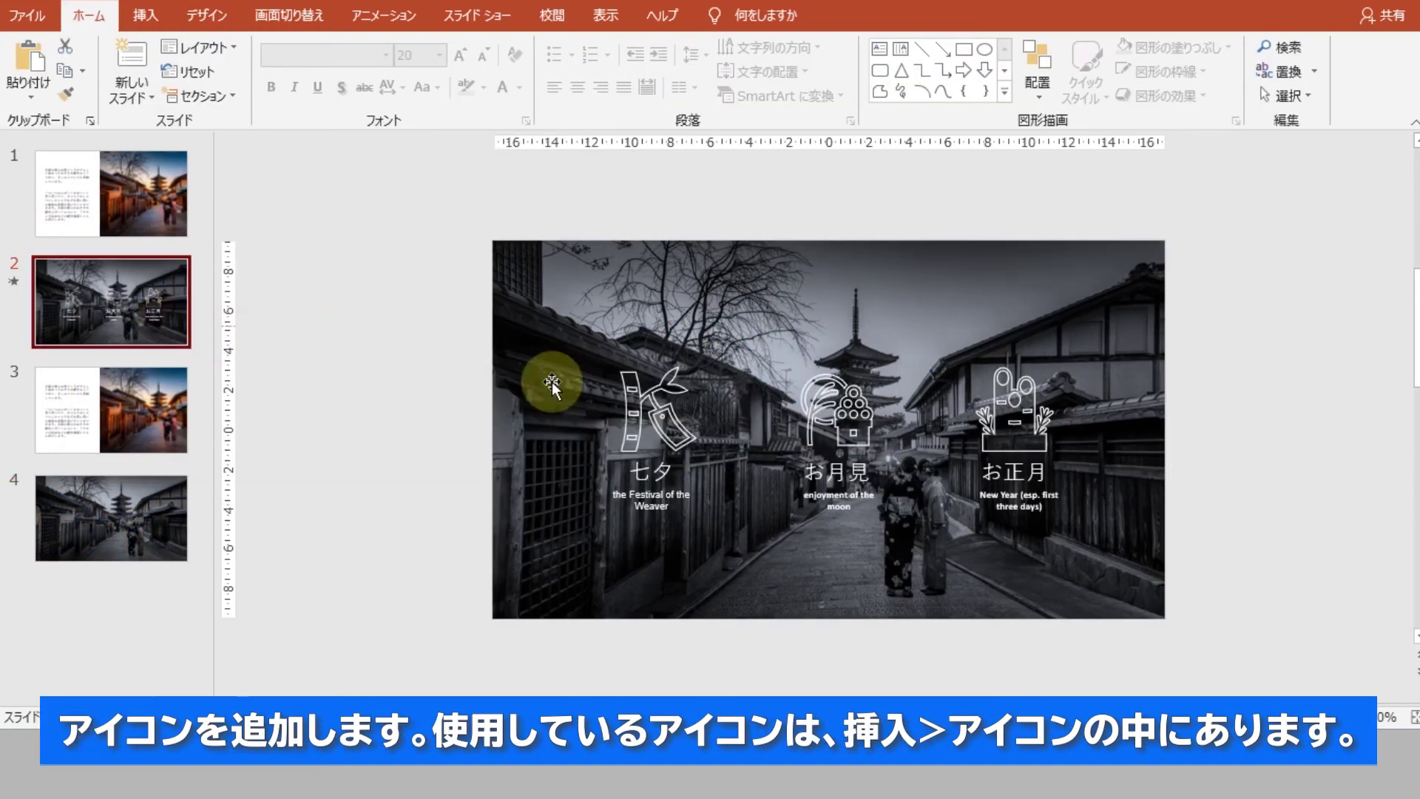
left_click(655, 392)
left_click(812, 426)
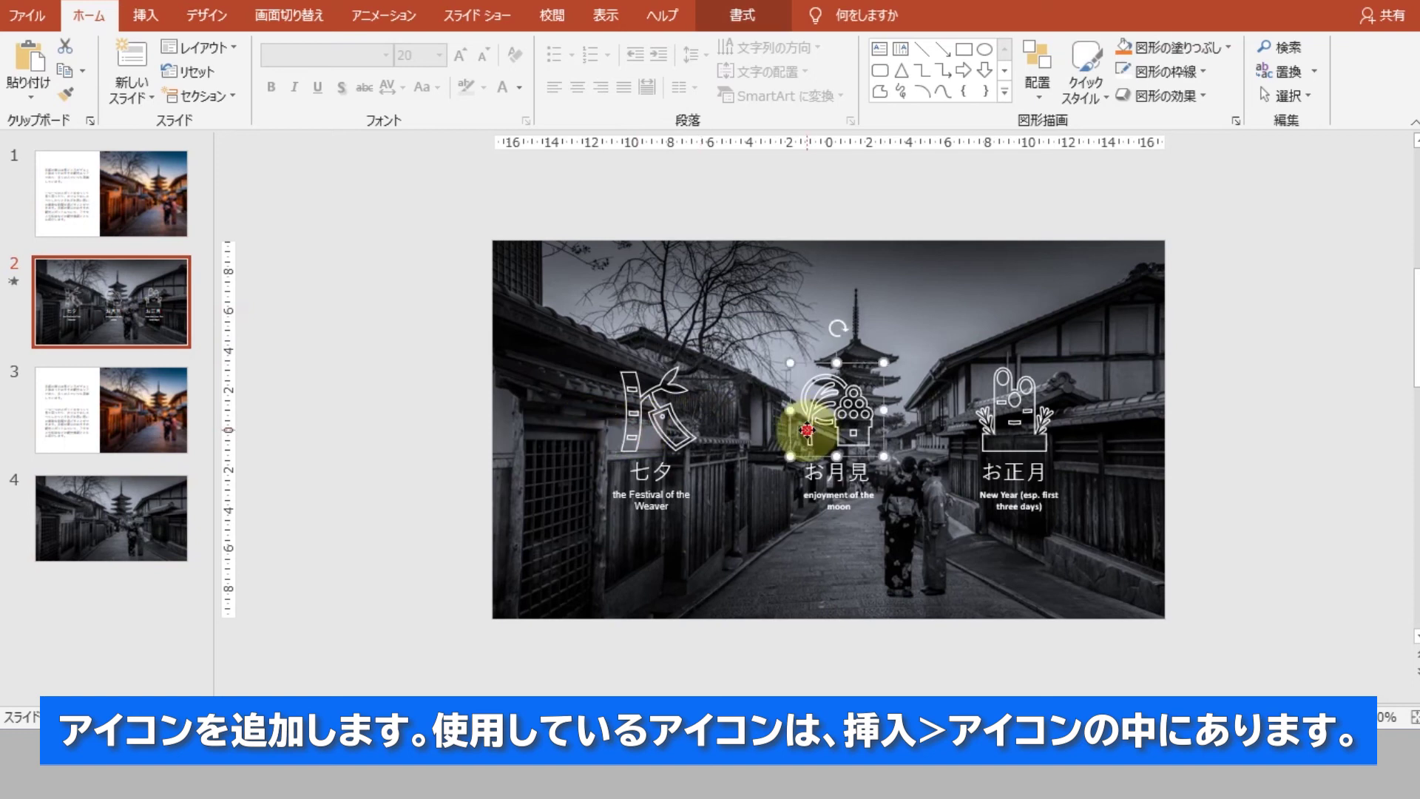
left_click(1016, 424)
left_click(666, 393)
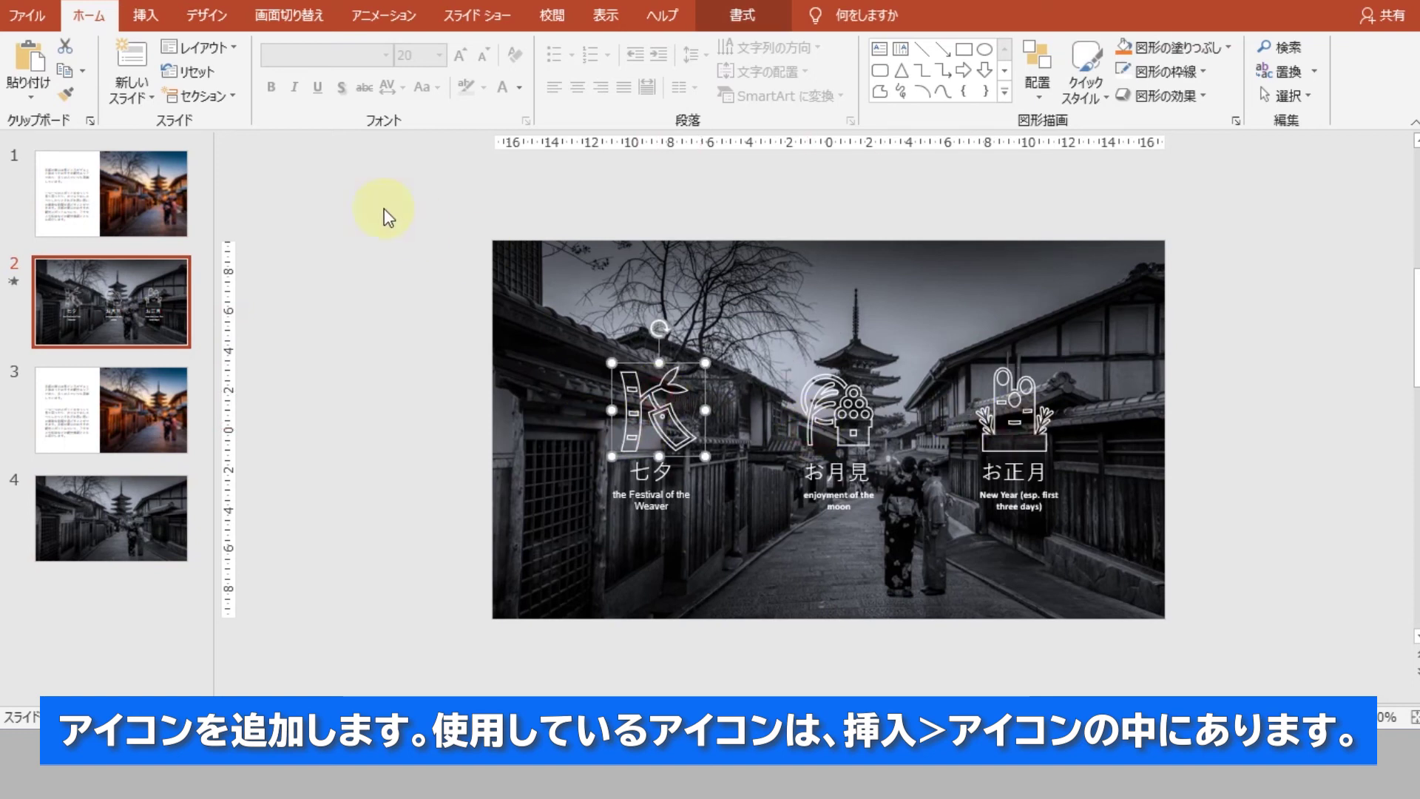
Open the Insert Icons library at the 休日 category and check the bamboo Tanabata icon.
left_click(210, 16)
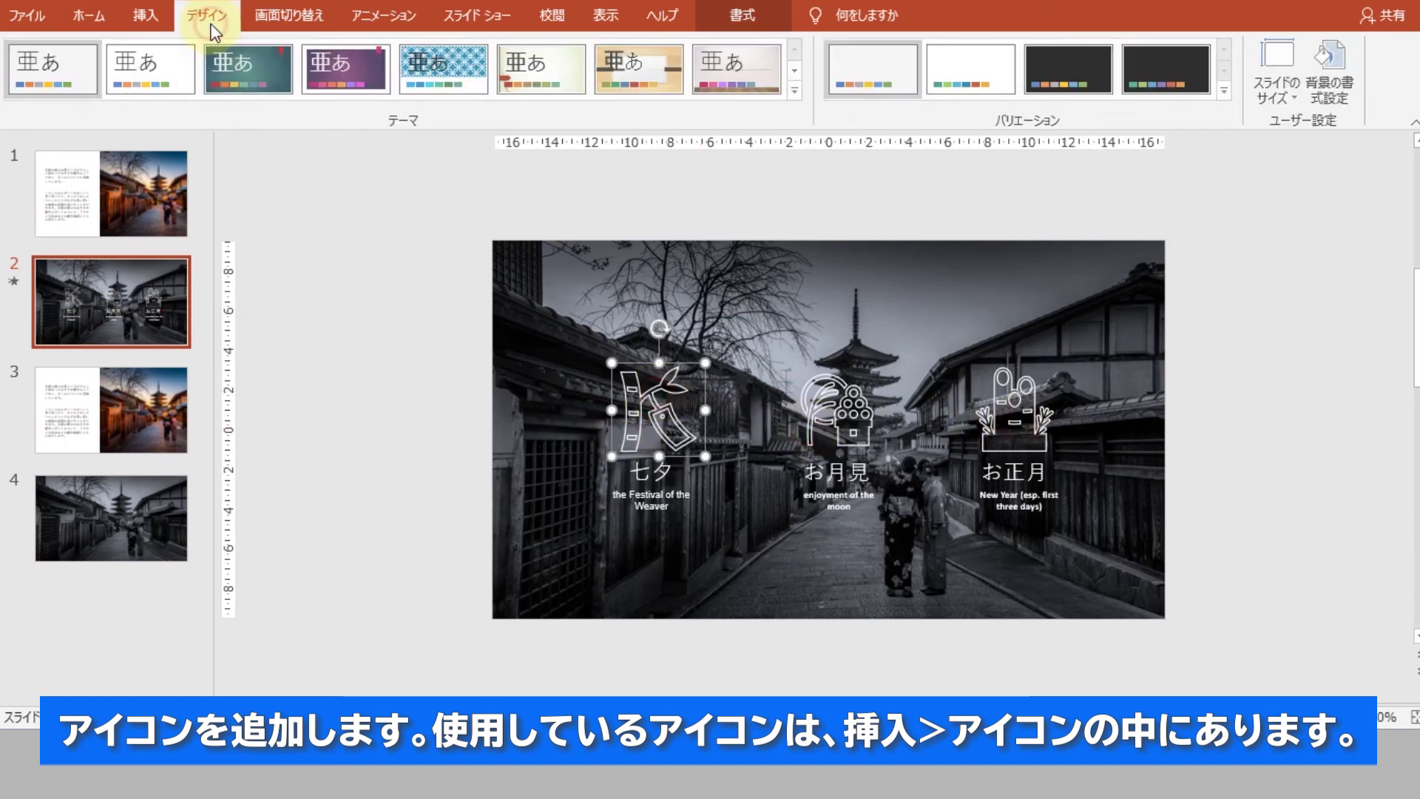
left_click(277, 18)
left_click(161, 18)
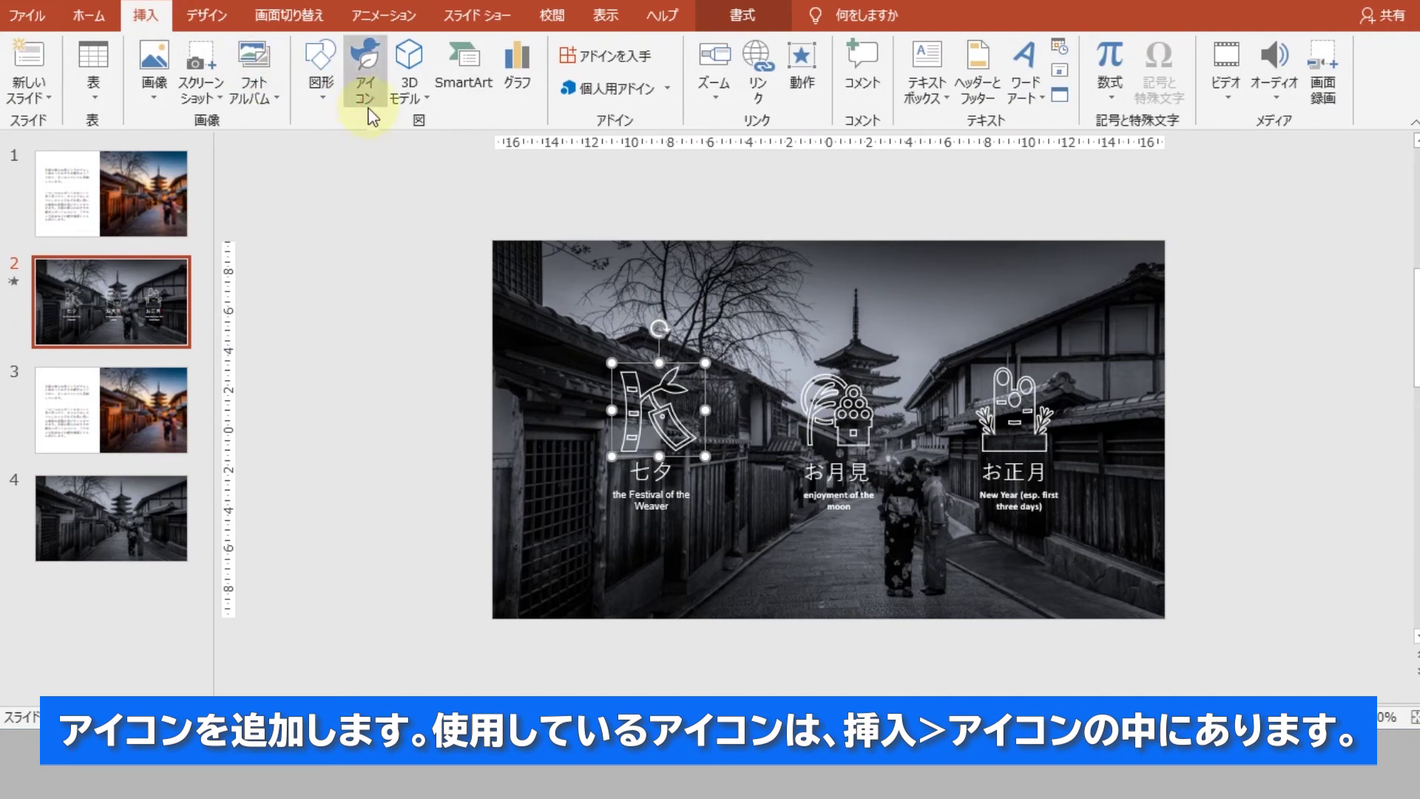
left_click(366, 82)
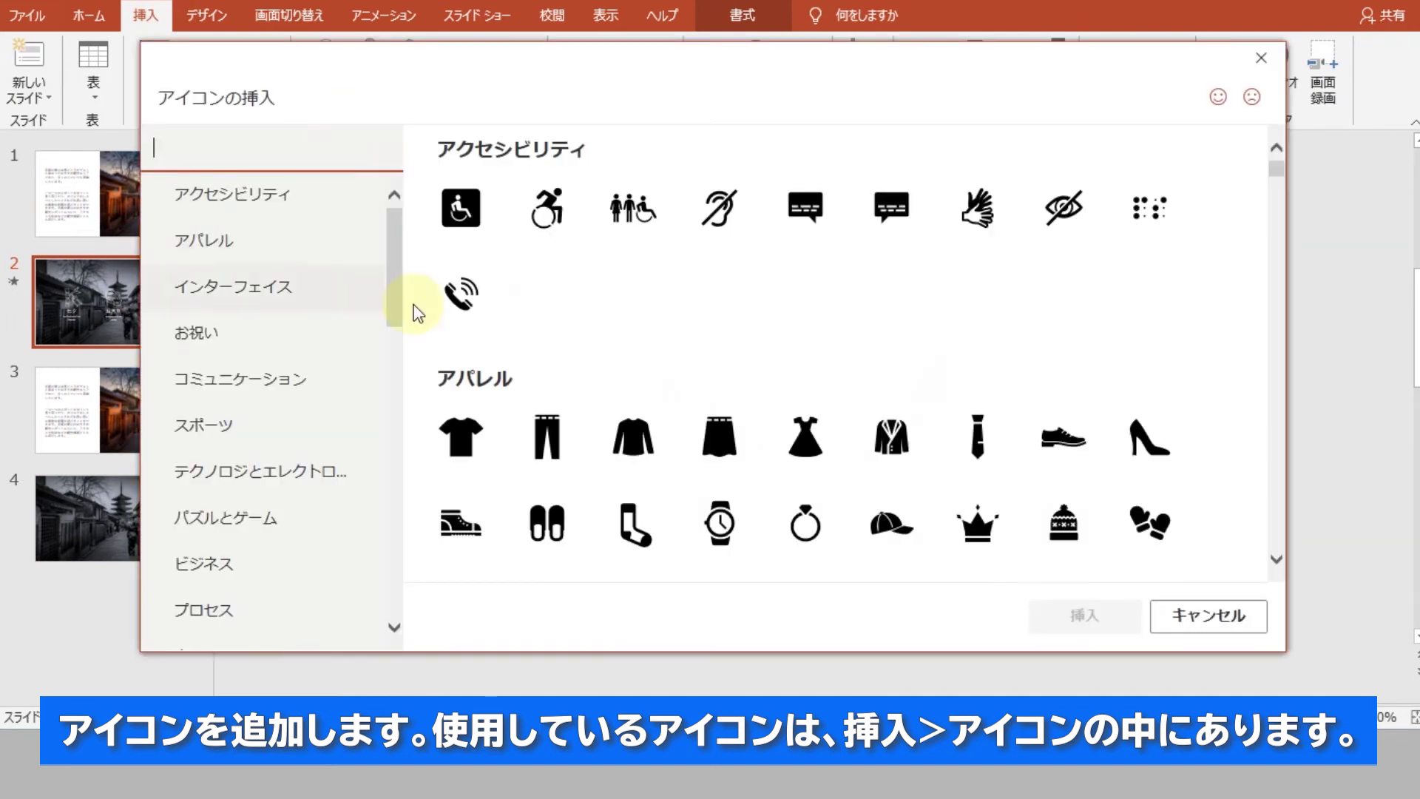
scroll(414, 318, "down", 5)
scroll(233, 525, "down", 3)
left_click(215, 555)
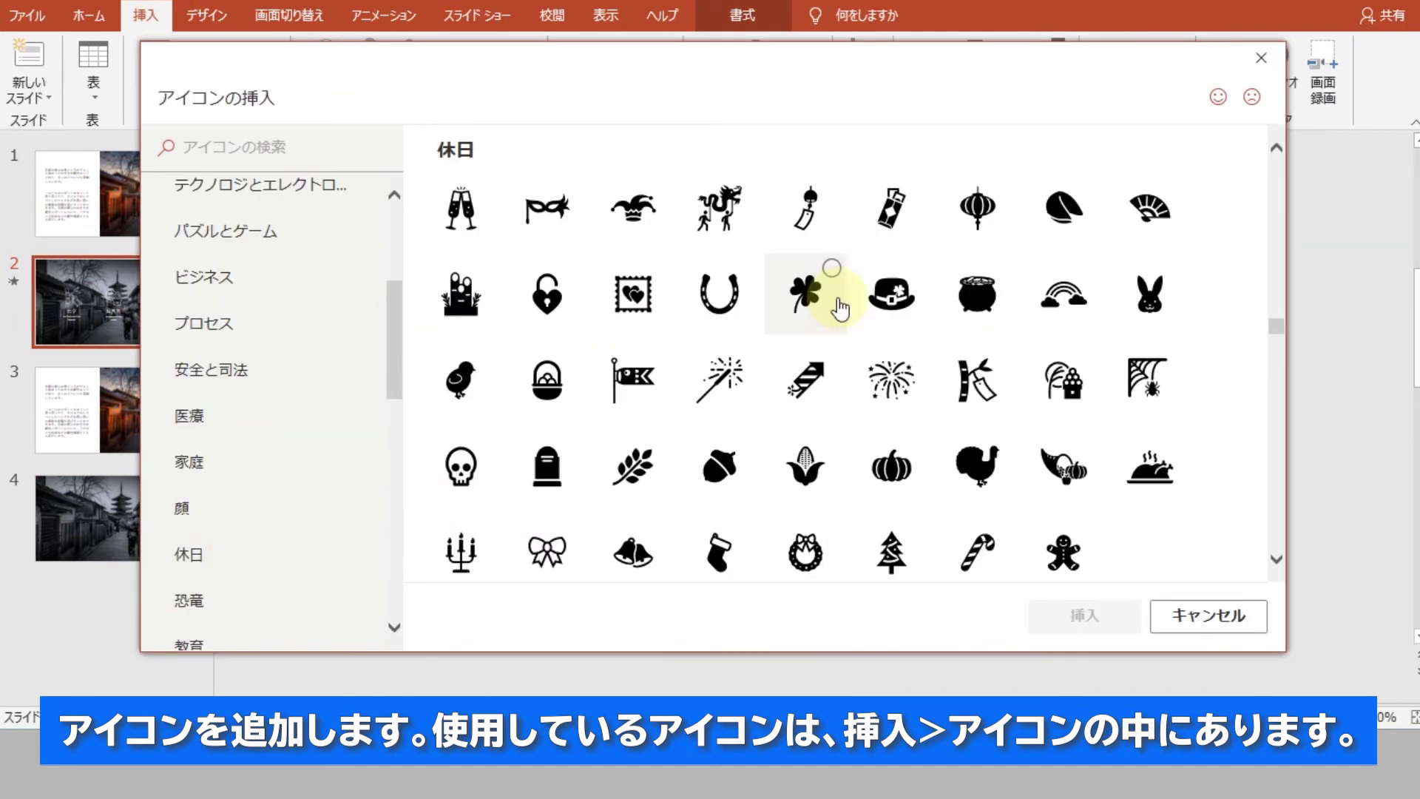
left_click(994, 378)
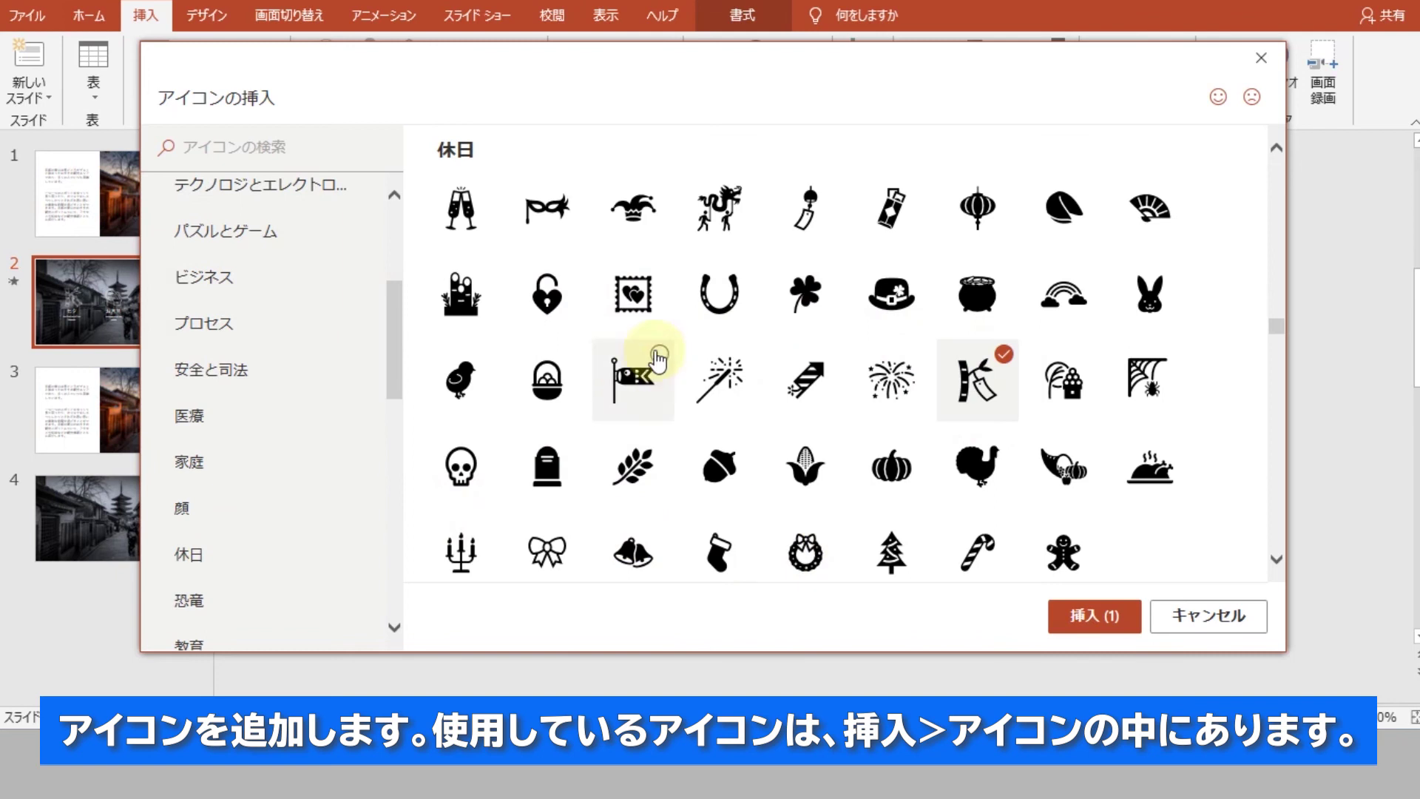
Insert the bamboo, kadomatsu and moon-viewing icons, place them off slide 4's left edge, and enlarge them.
left_click(461, 296)
left_click(1065, 381)
left_click(1095, 617)
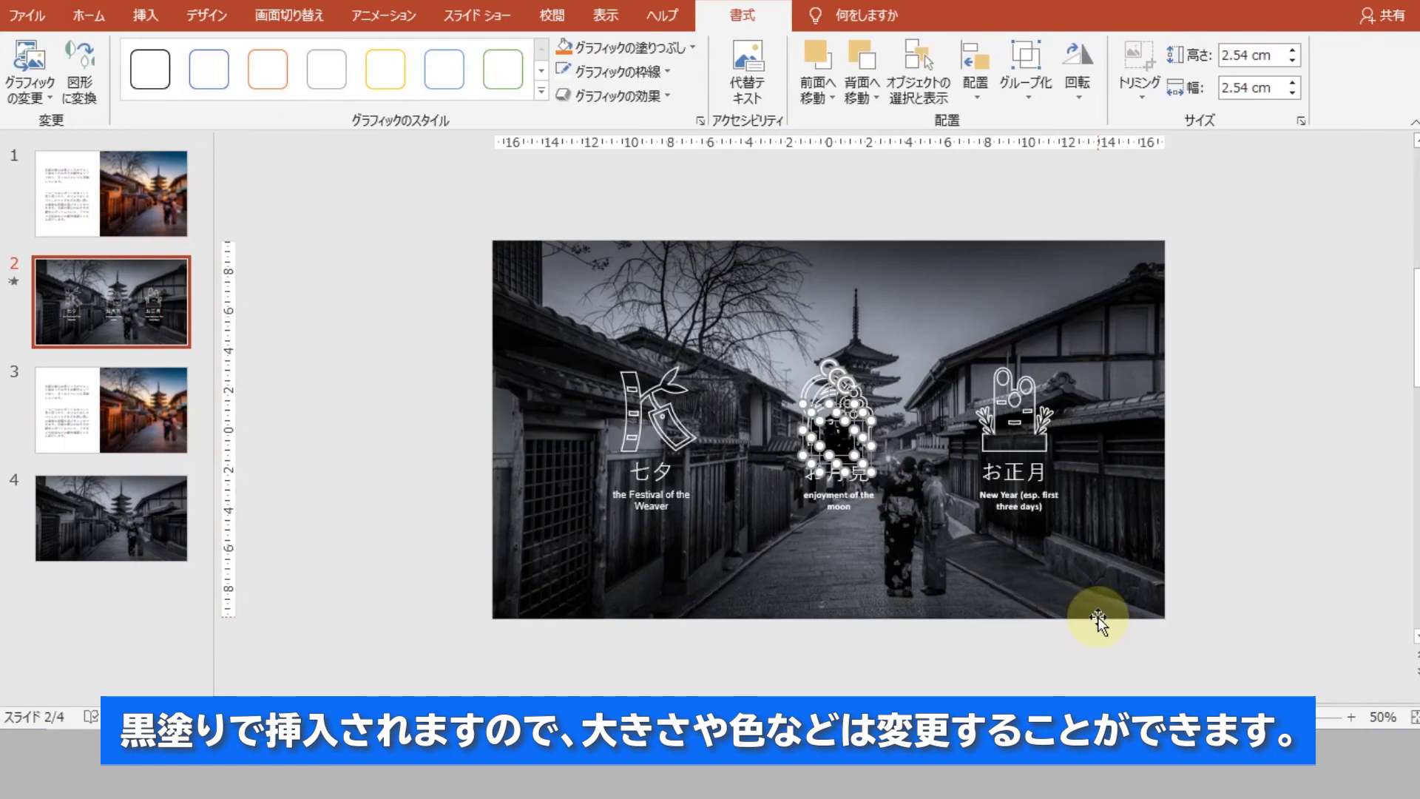
left_click(342, 481)
key("Page_Down")
key("Page_Down")
key("ctrl+v")
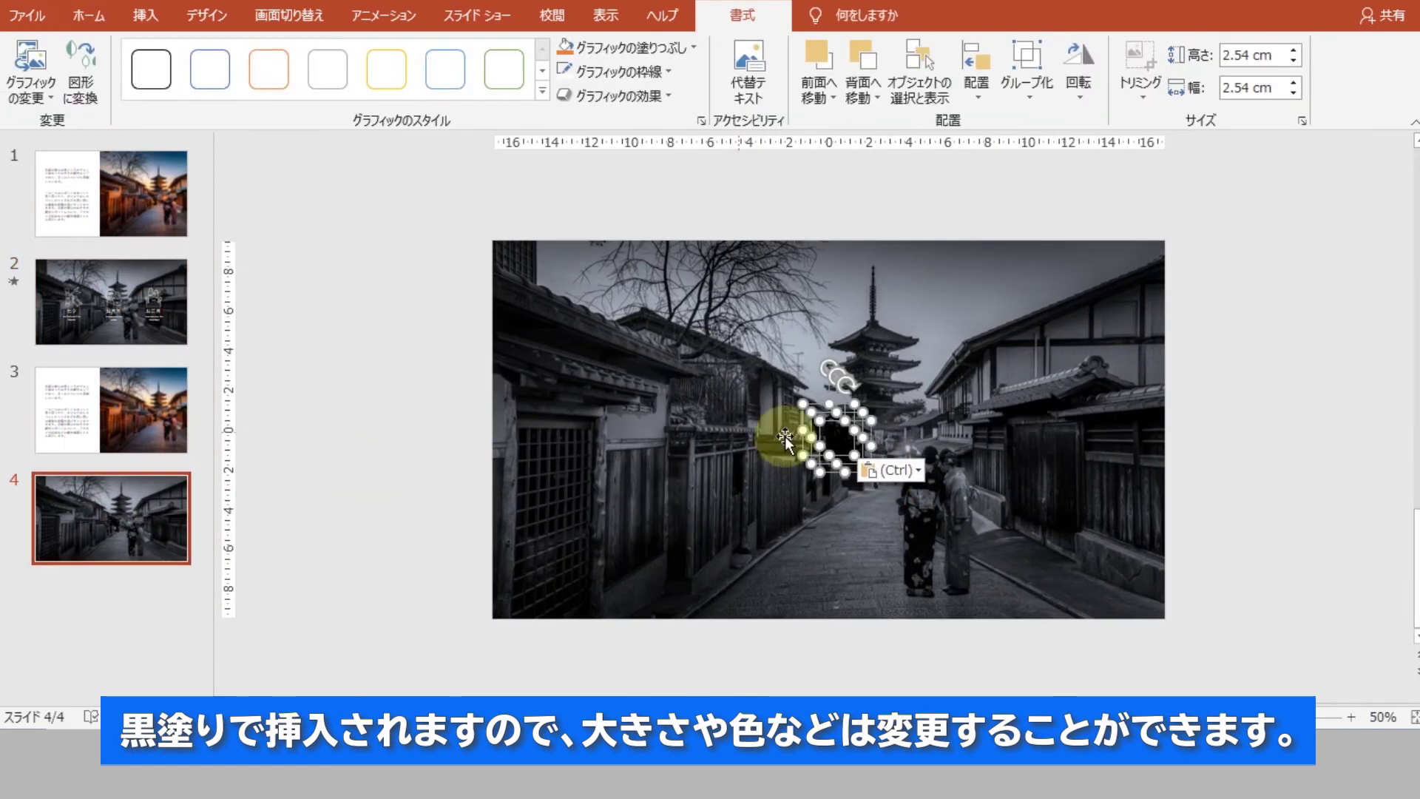
left_click_drag(821, 422, 370, 370)
left_click(443, 226)
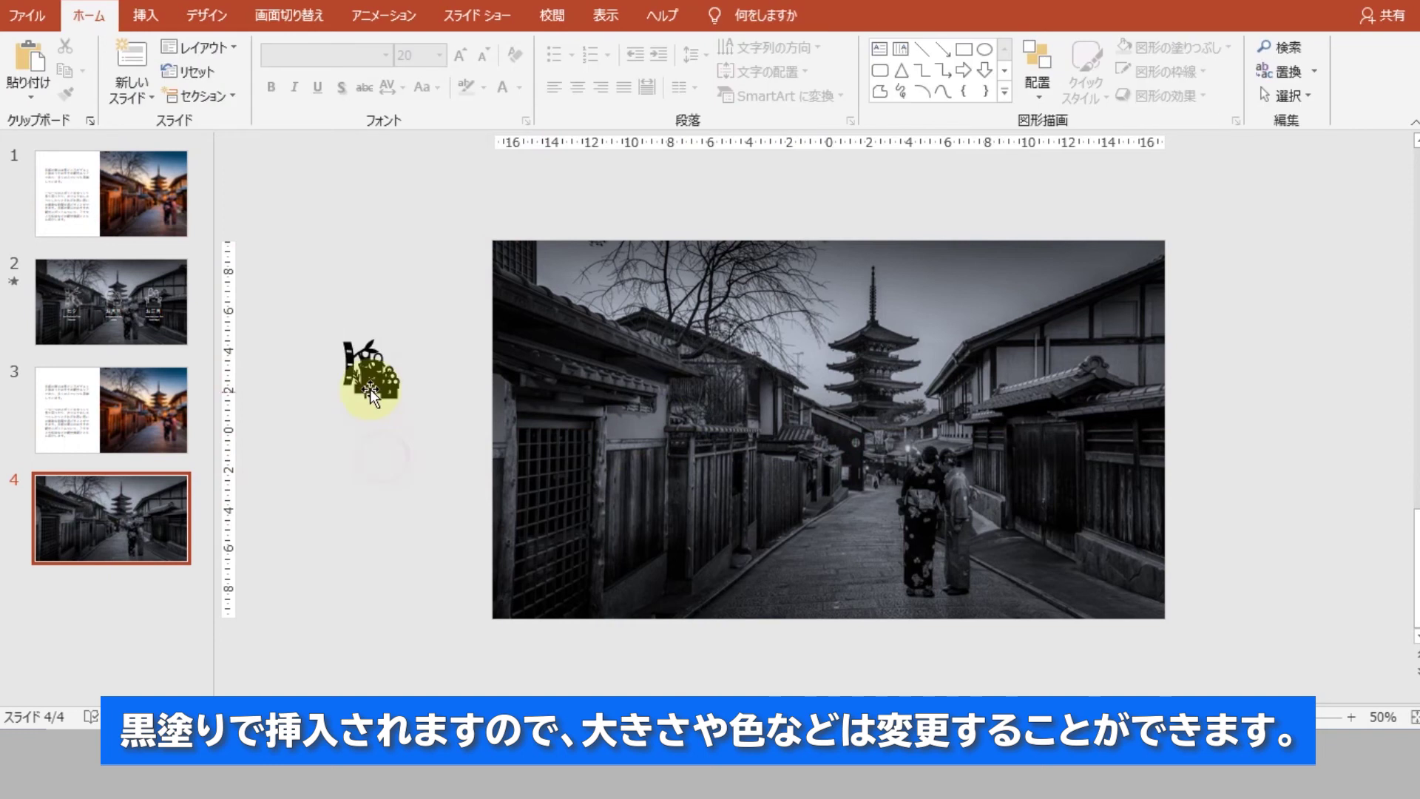
mouse_move(318, 288)
left_mouse_down()
mouse_move(406, 396)
mouse_move(438, 463)
mouse_move(346, 503)
left_mouse_up()
left_click(418, 466)
Restyle the three icons as unfilled outline graphics with a white Graphics Outline, keeping them off-slide.
left_click(314, 403)
left_click(384, 385)
left_click(322, 517, "shift")
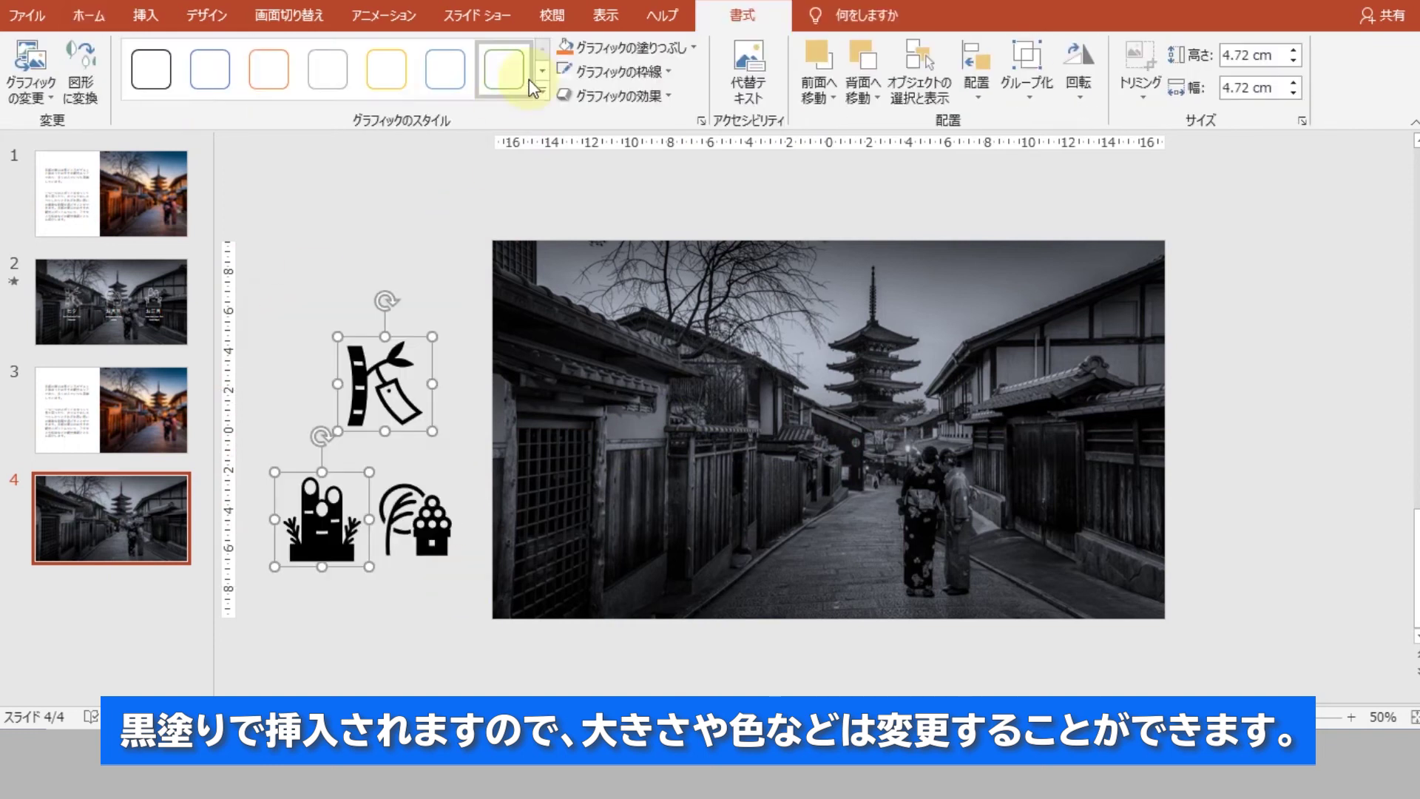
left_click(542, 91)
left_click(301, 403)
left_click(419, 529)
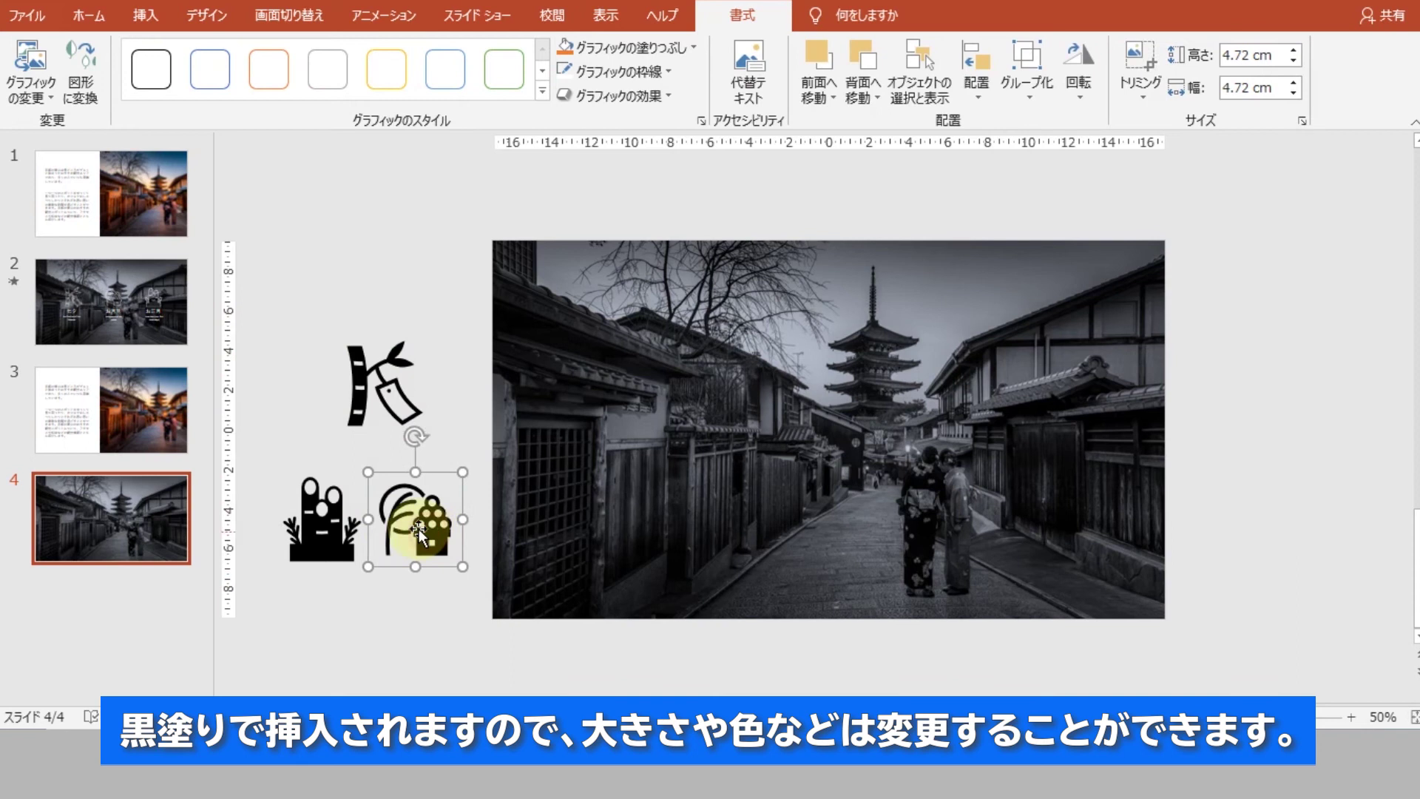
left_click(542, 91)
left_click(158, 268)
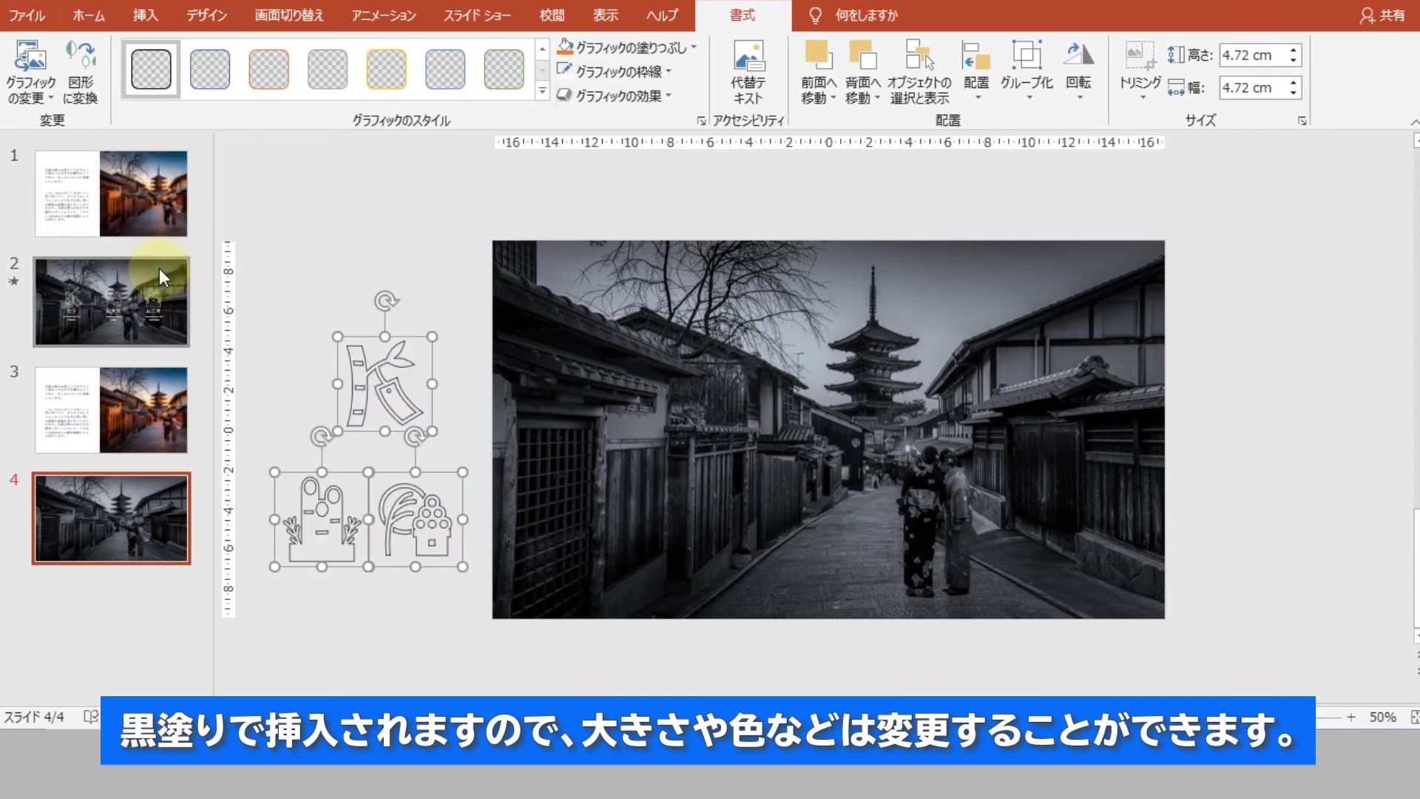
left_click(667, 74)
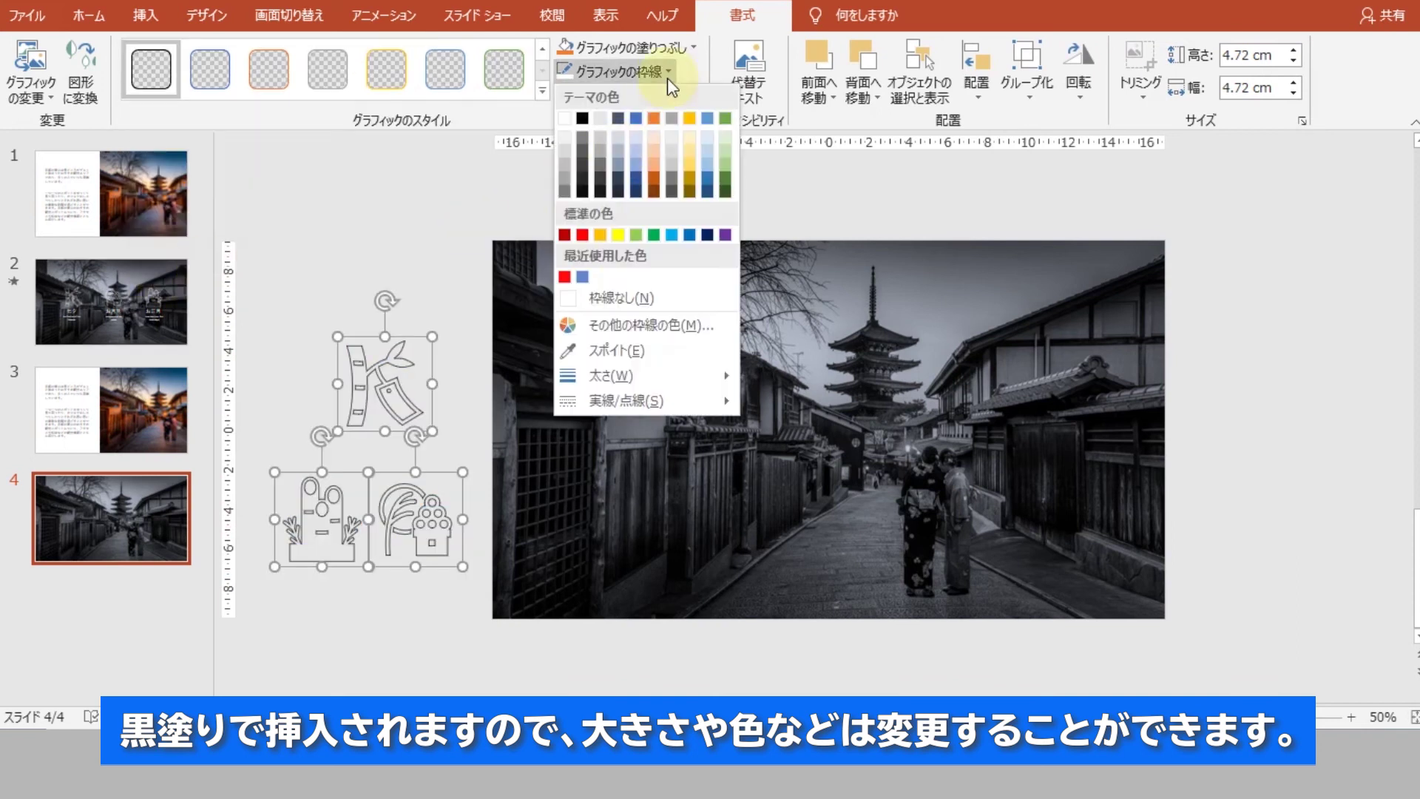
left_click(566, 124)
left_click_drag(392, 392, 759, 390)
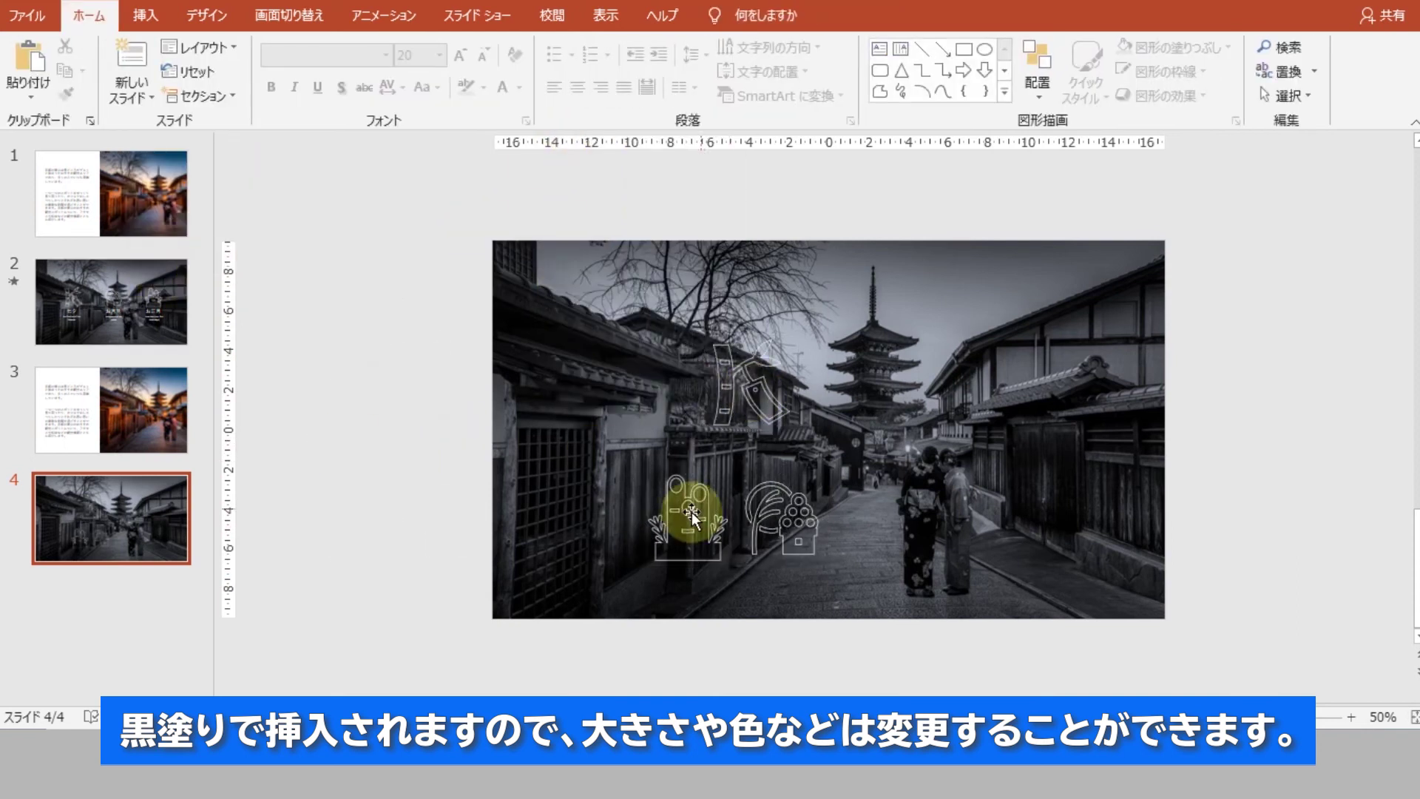
key("ctrl+z")
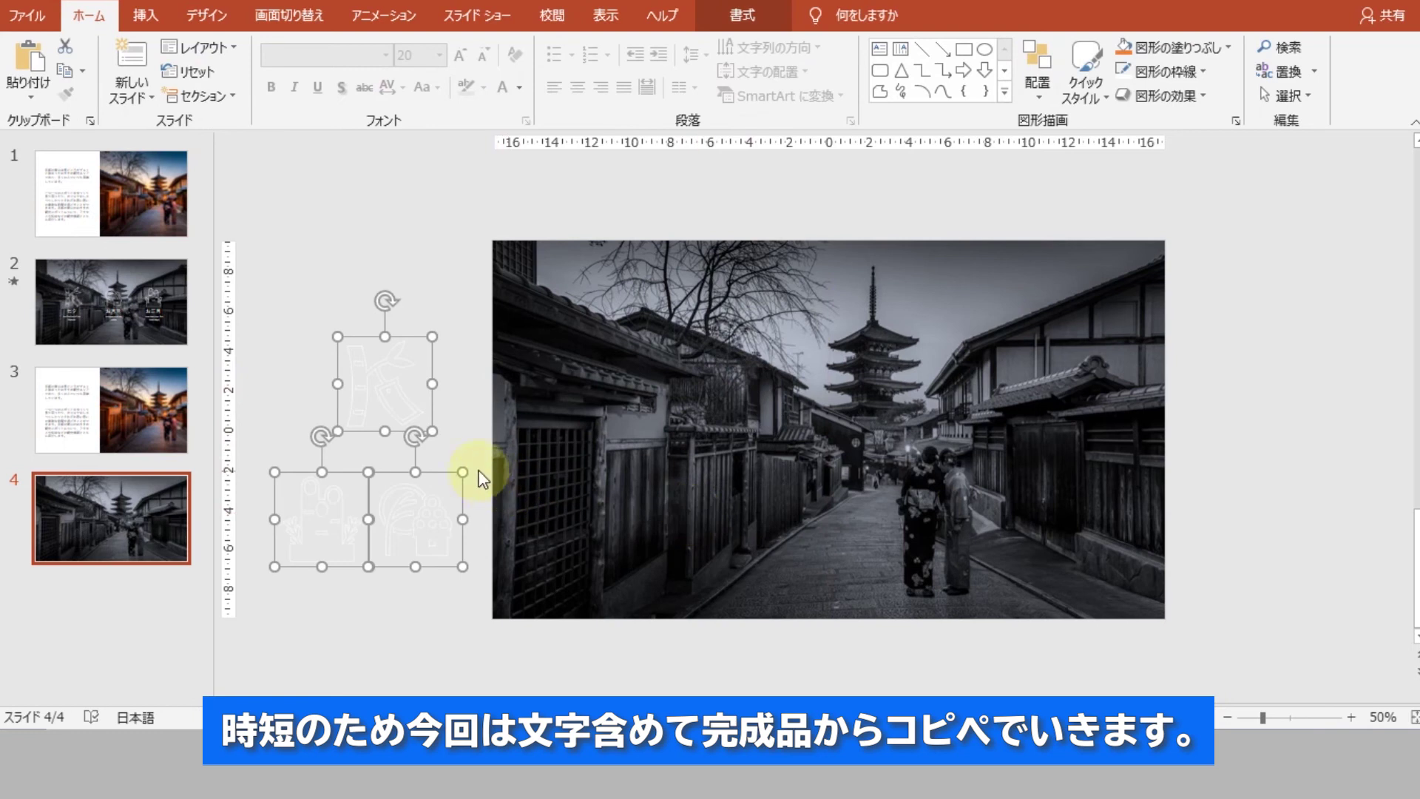
Copy slide 2's 七夕, お月見 and お正月 icons with their labels onto slide 4's monochrome photo.
left_click(111, 194)
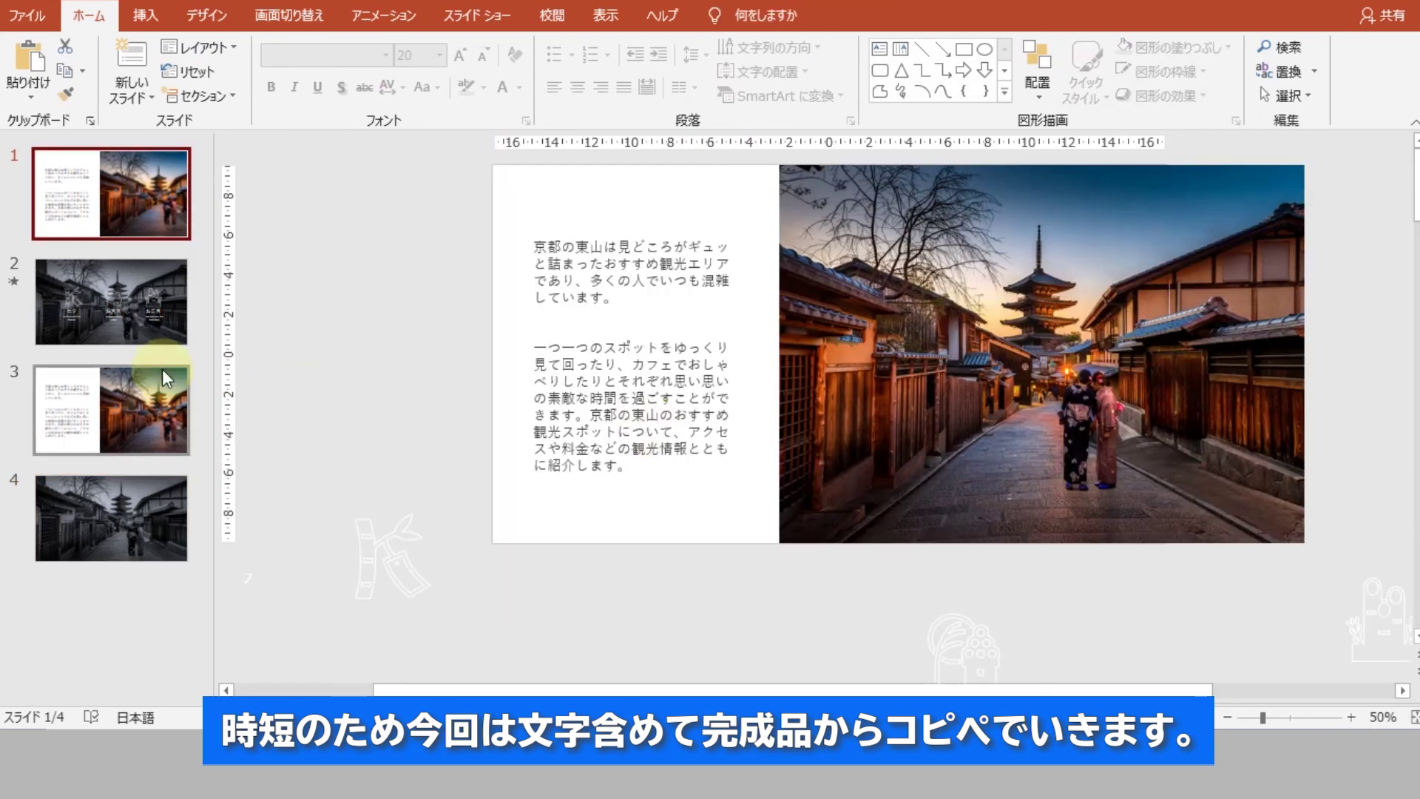
left_click(140, 310)
left_click(658, 407)
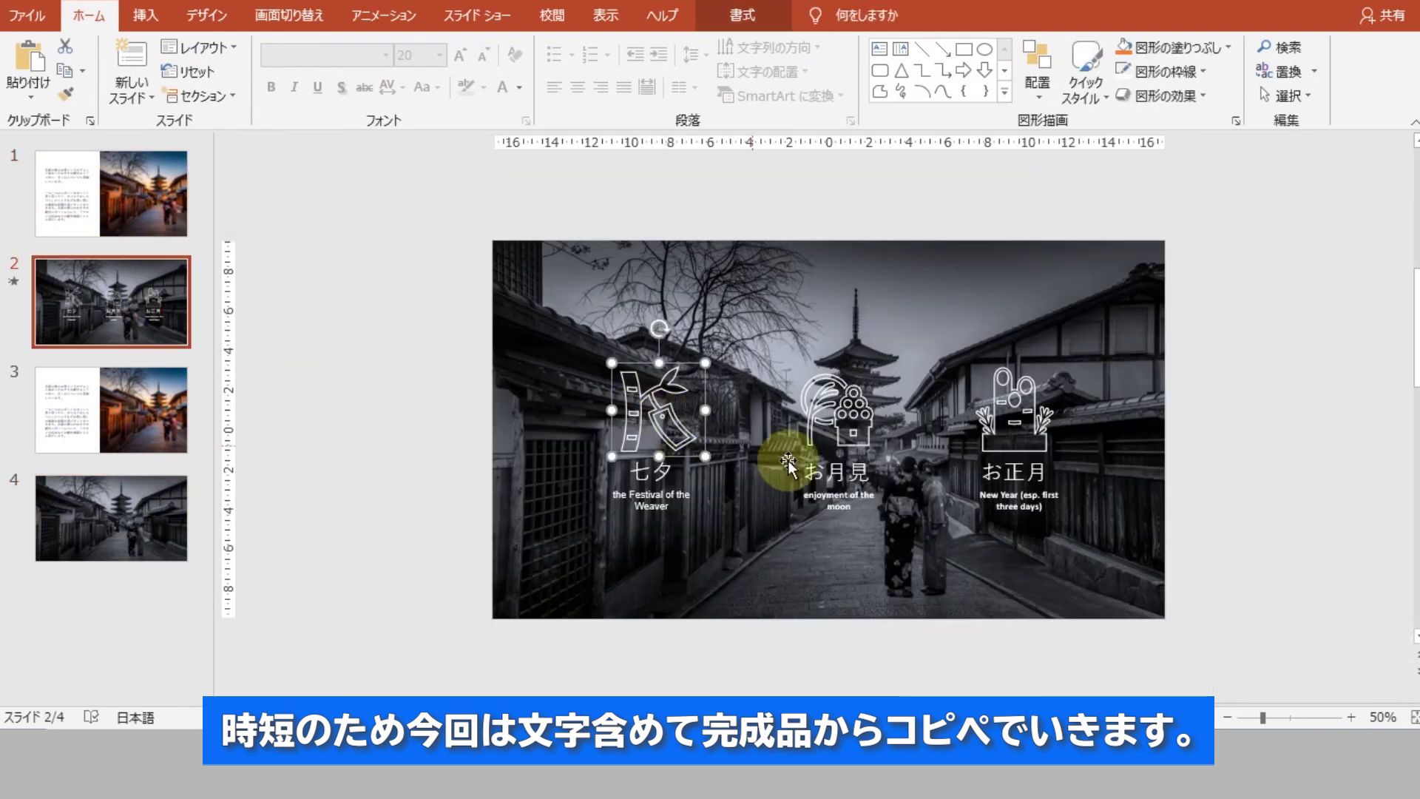
left_click(658, 492, "shift")
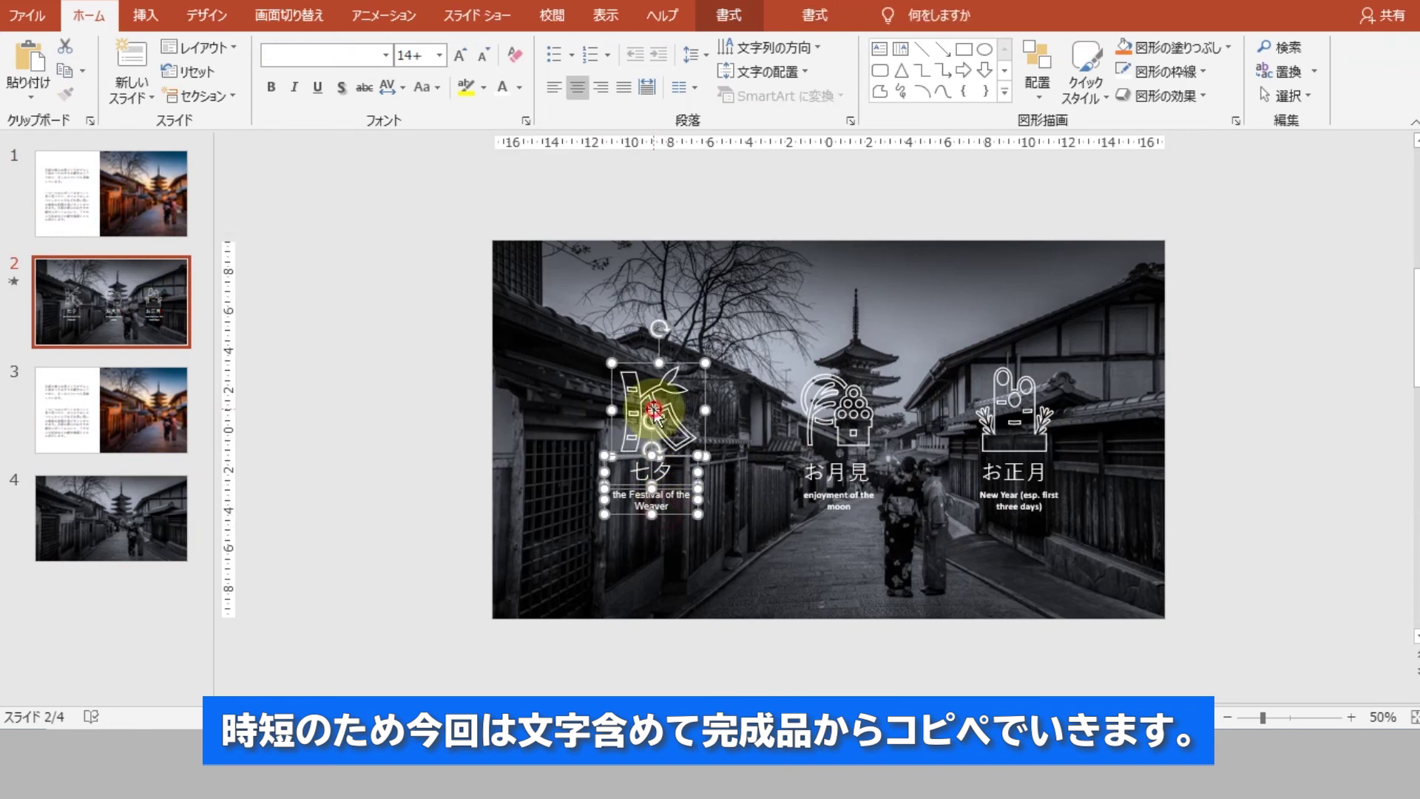
left_click(836, 455, "shift")
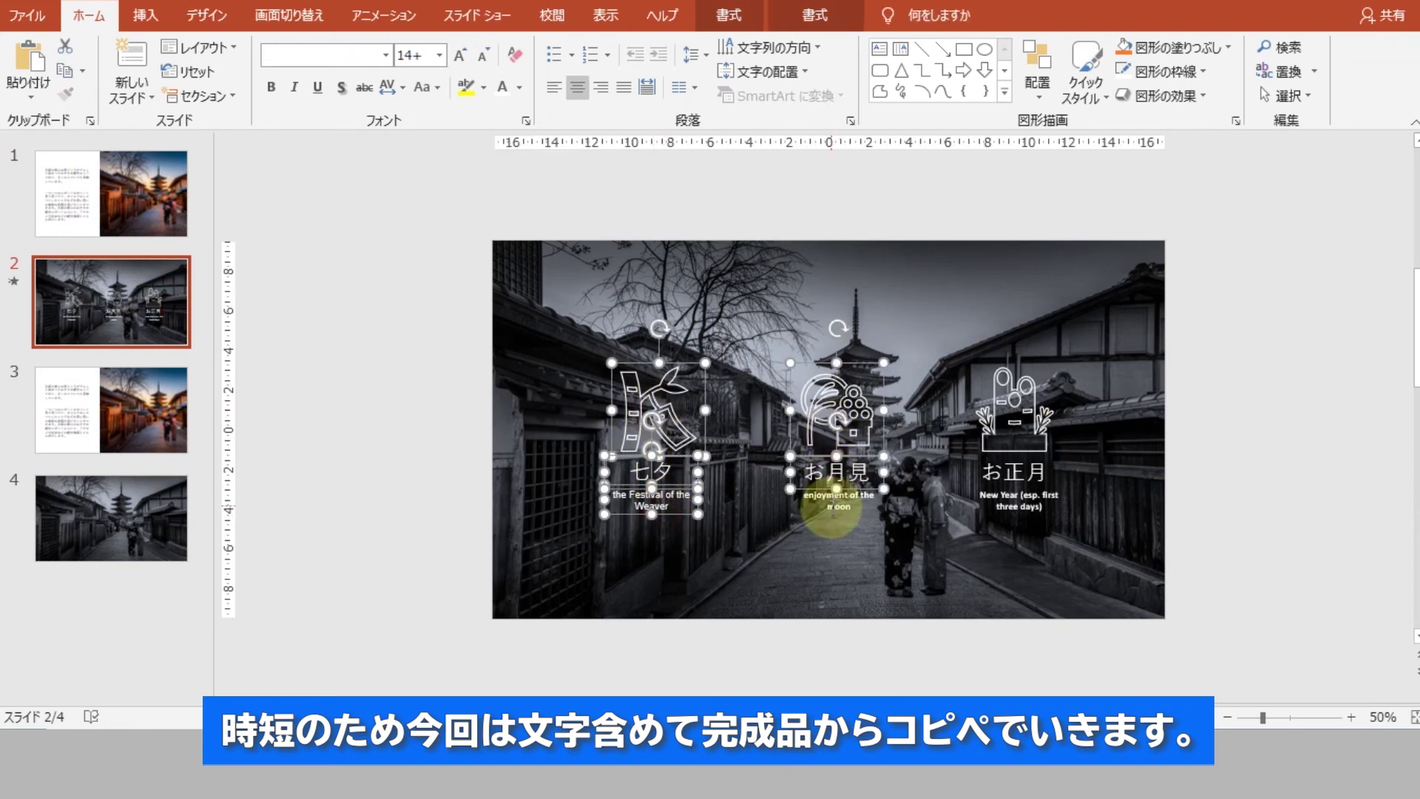
left_click(1008, 456, "shift")
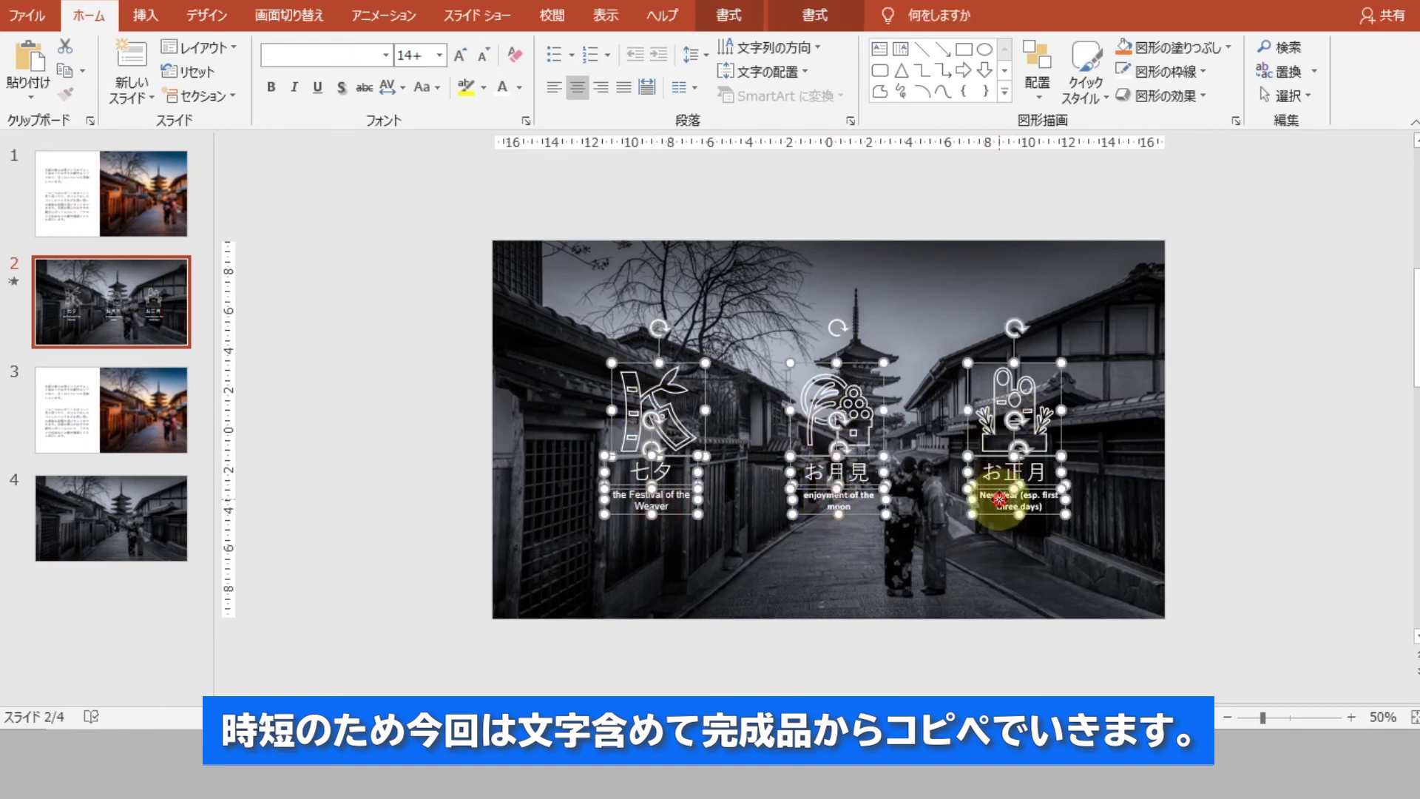
left_click(156, 501)
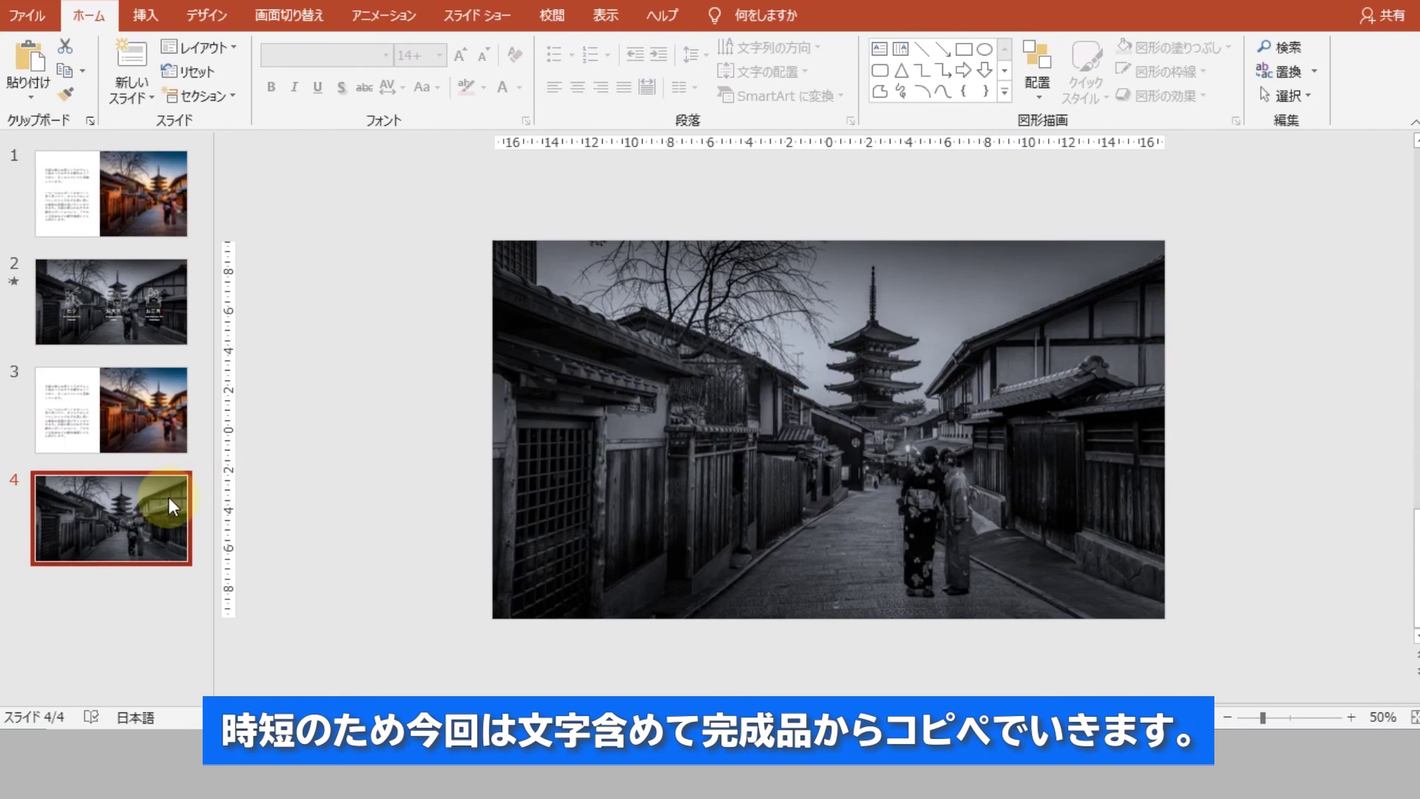
key("ctrl+v")
left_click(326, 449)
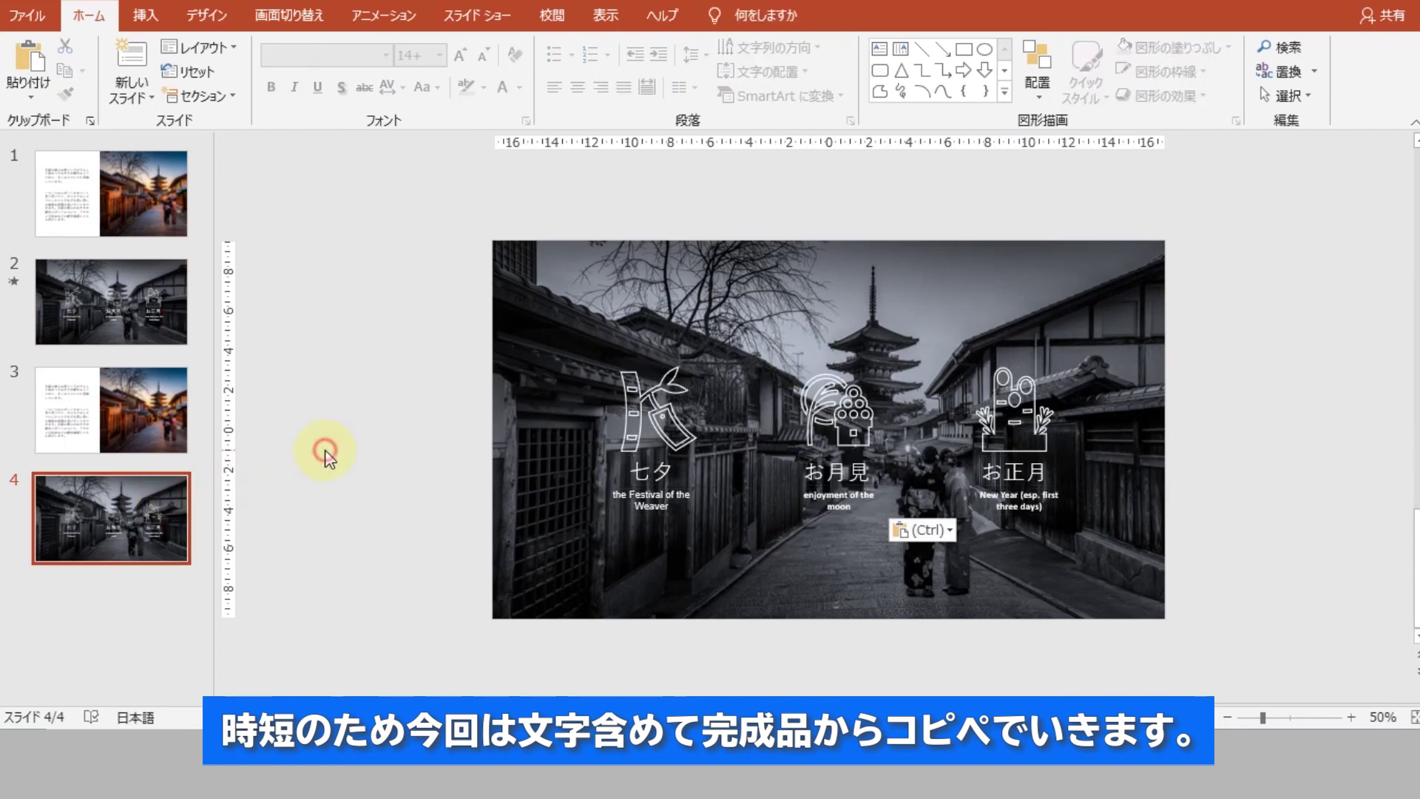
left_click(288, 16)
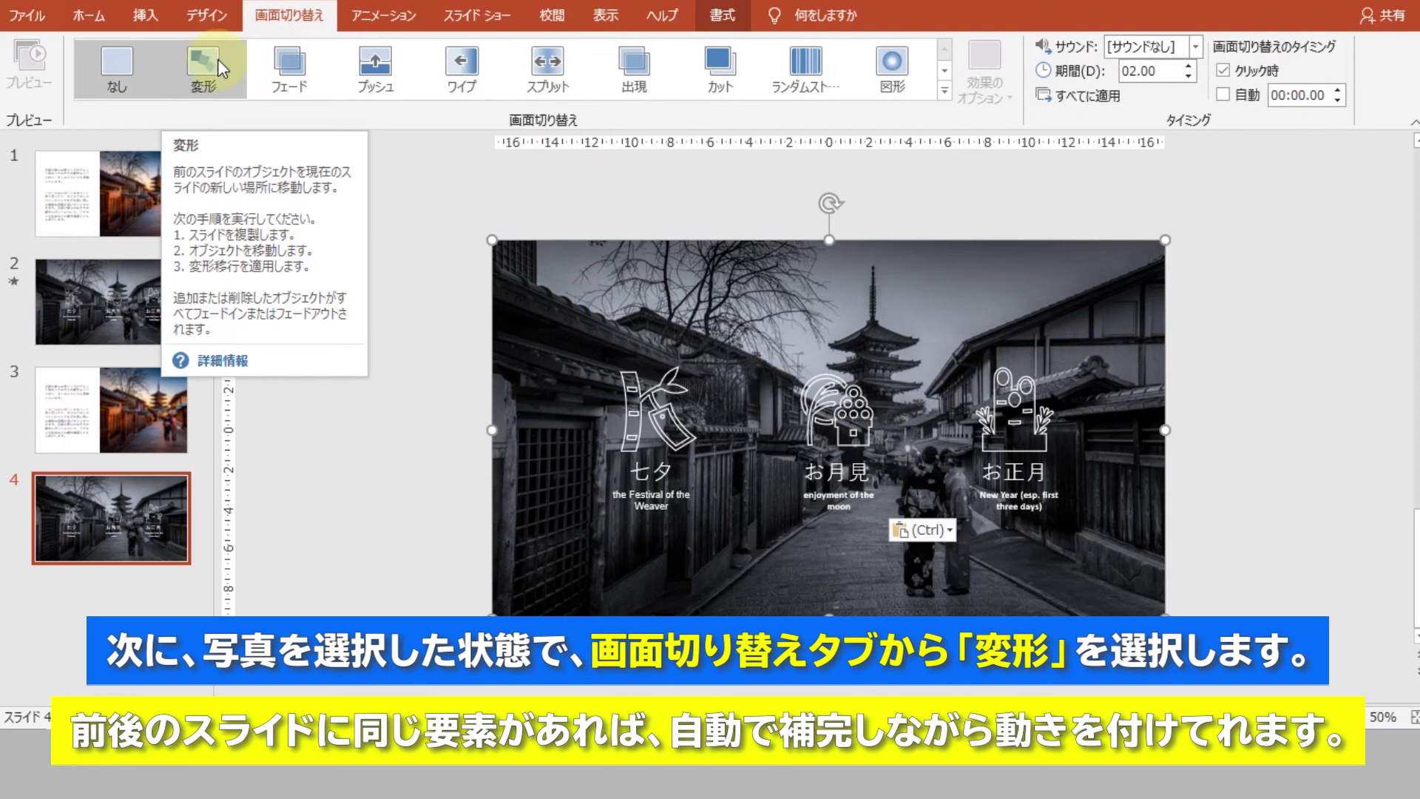
Give slide 4 the 変形 (Morph) transition, then copy its 七夕, お月見, お正月 icons and labels onto slide 3.
left_click(194, 64)
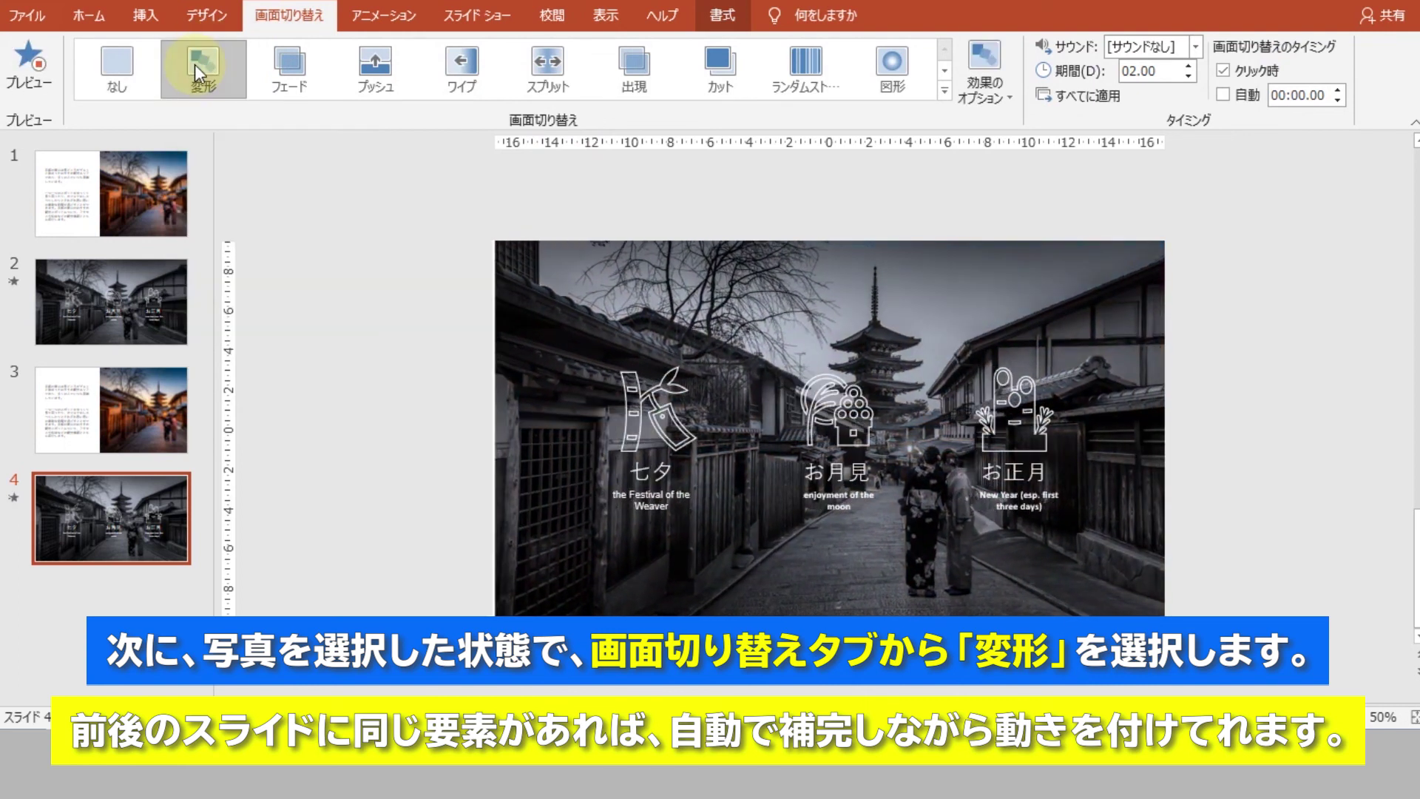
left_click(652, 415)
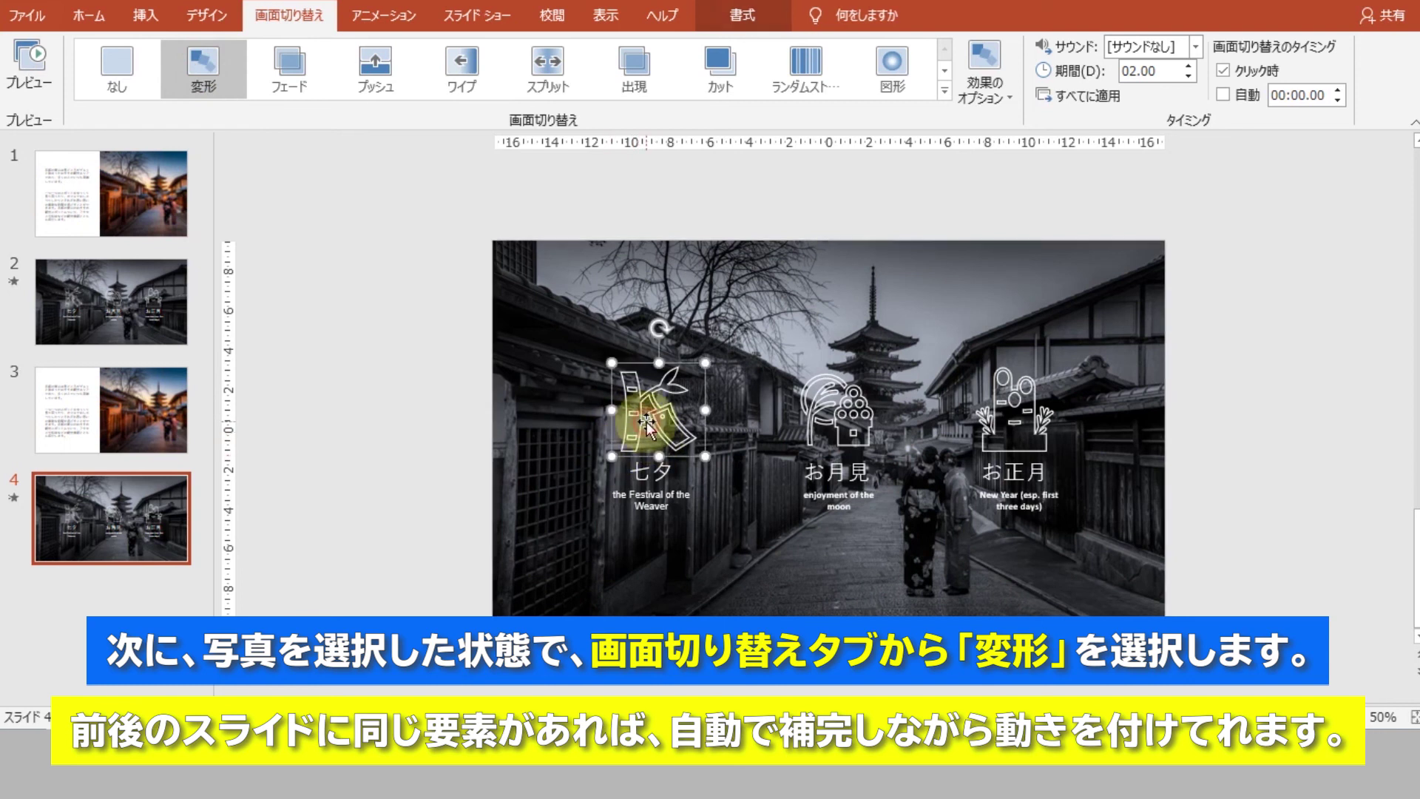
left_click(650, 497, "shift")
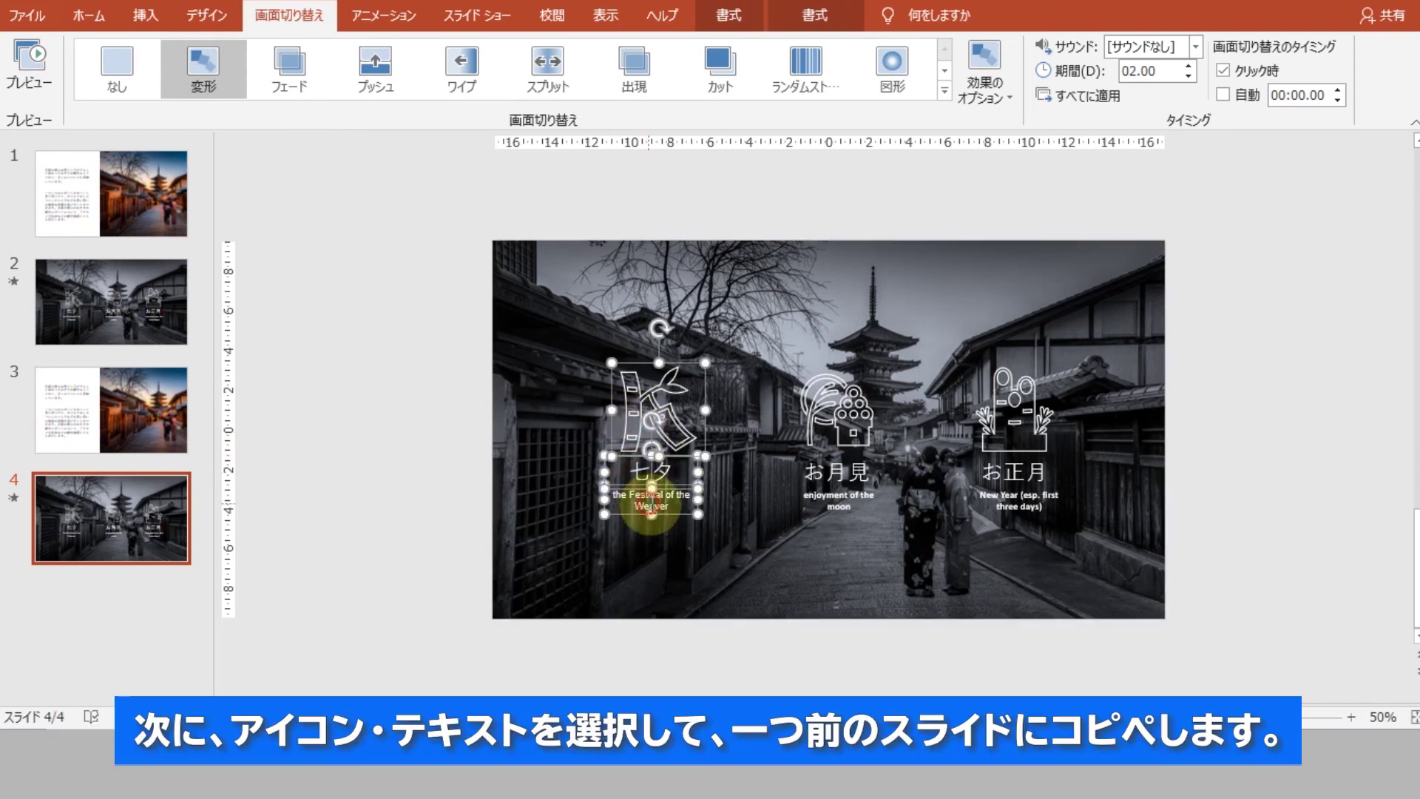
left_click(840, 412, "shift")
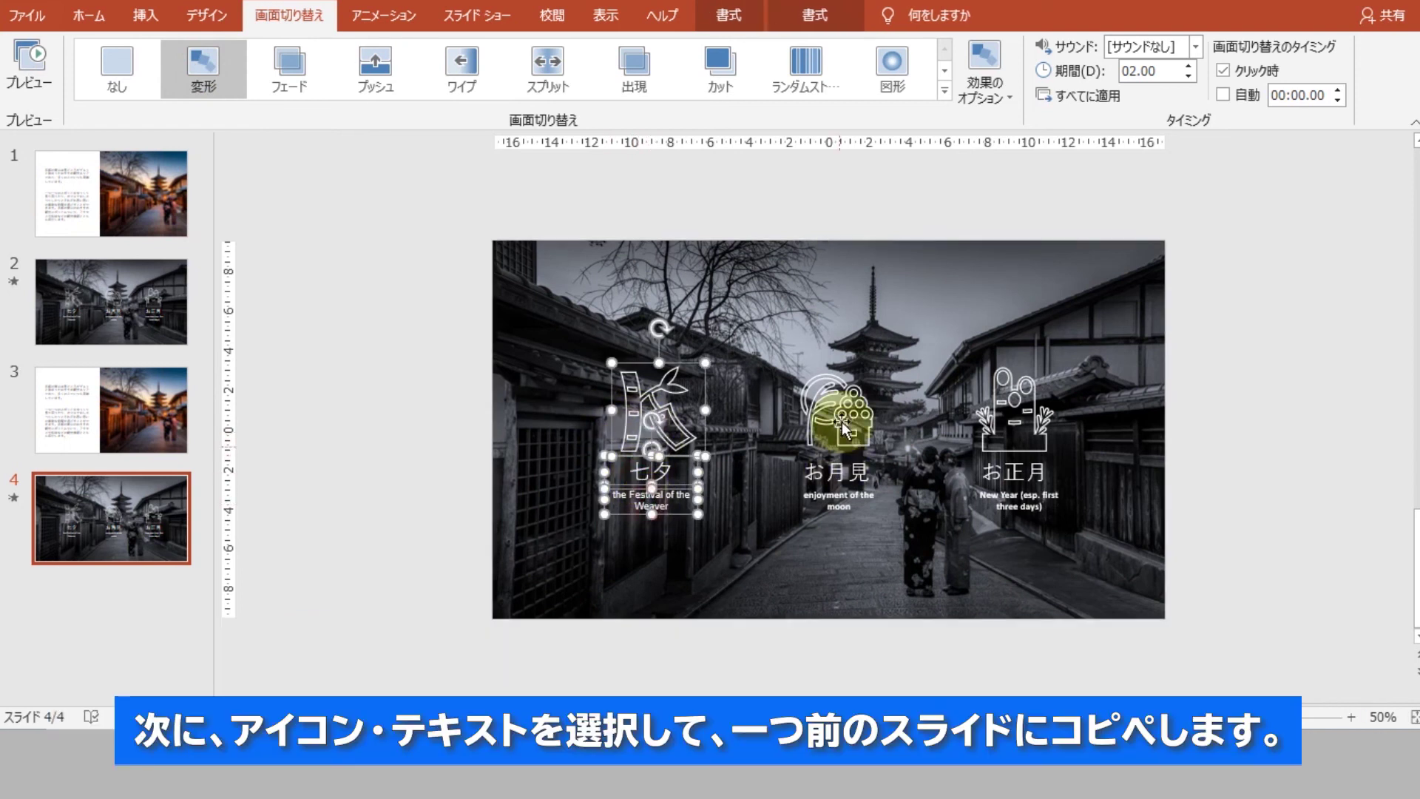
left_click(823, 503, "shift")
left_click(975, 459, "shift")
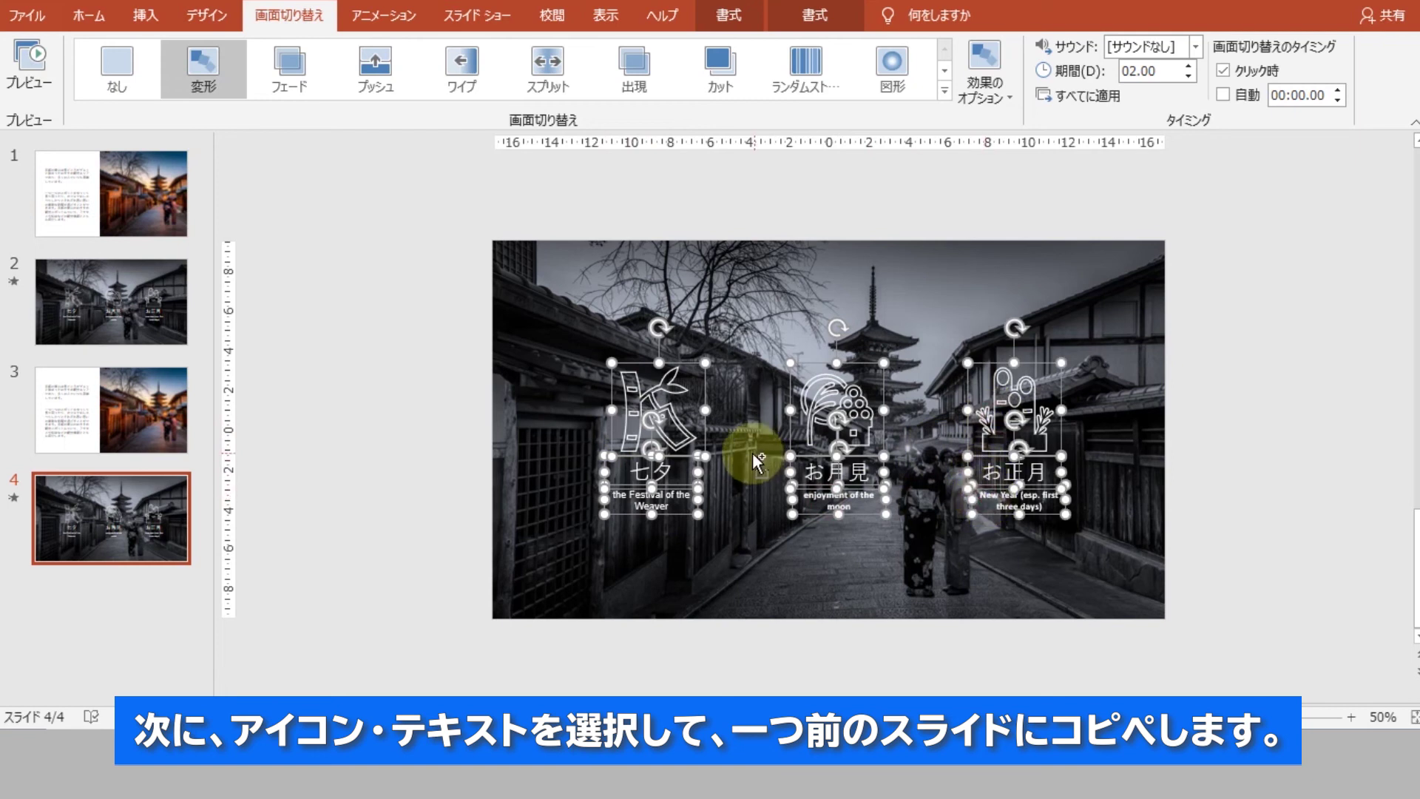
left_click(184, 410)
key("ctrl+v")
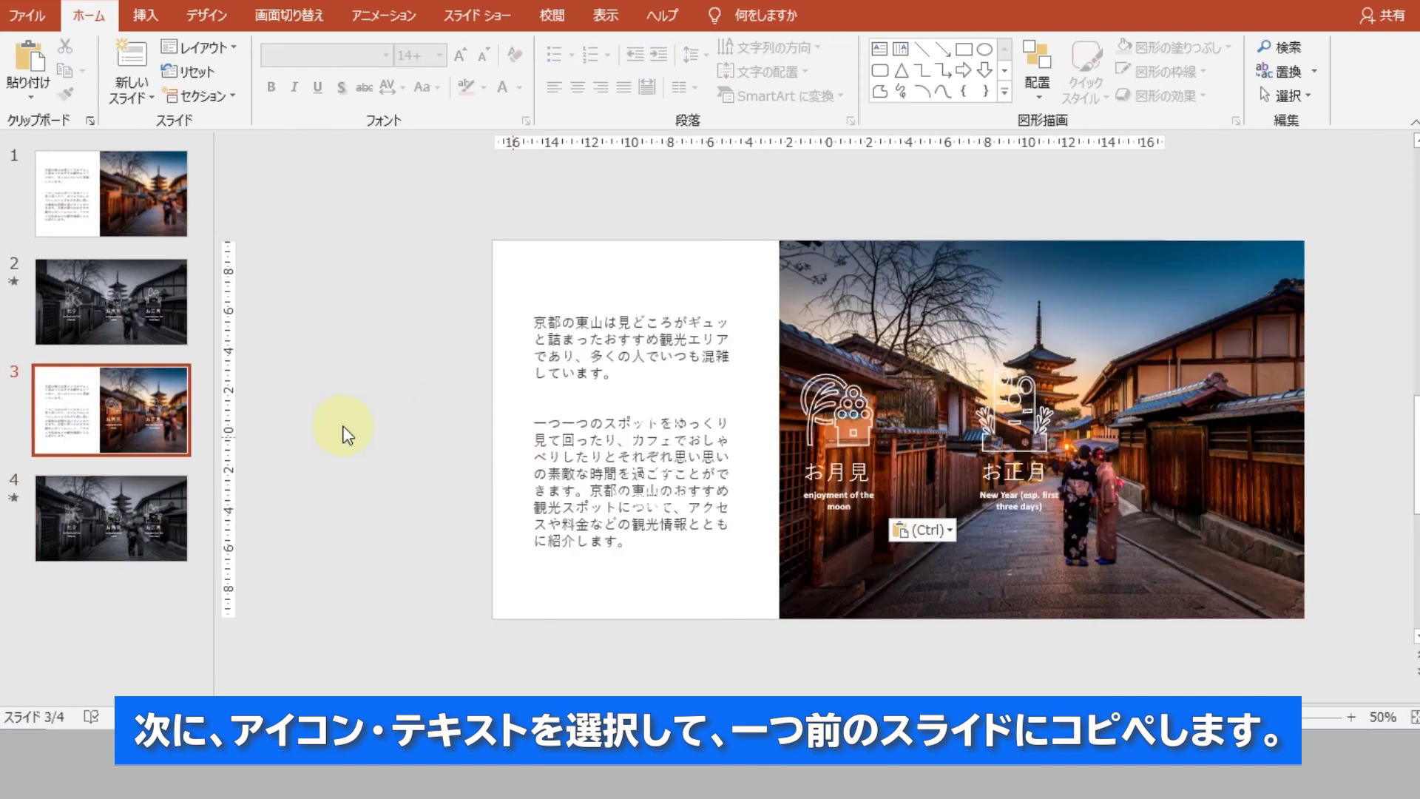
Move slide 3's pasted festival icons and labels together below the slide's bottom edge.
scroll(418, 426, "down", 2, "ctrl")
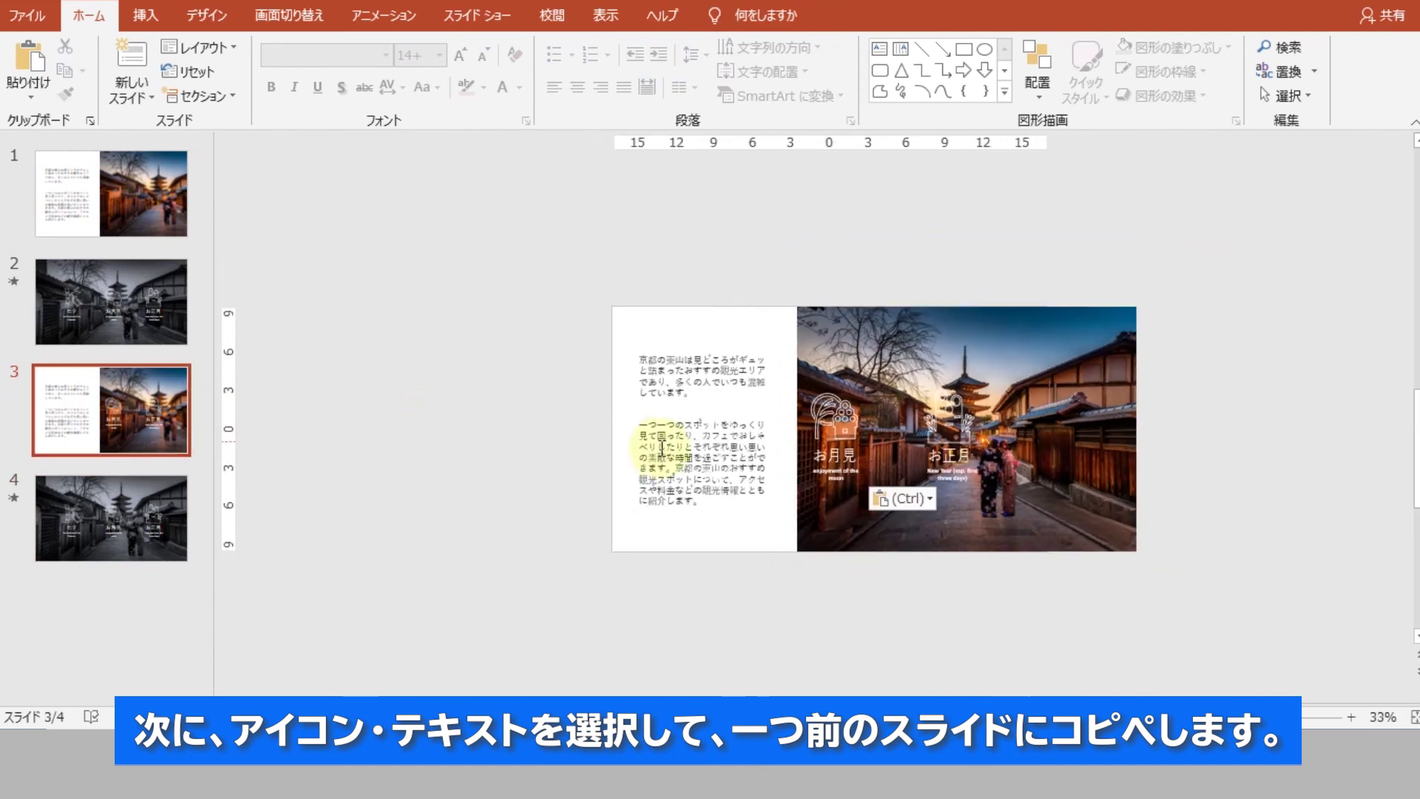
left_click(814, 459)
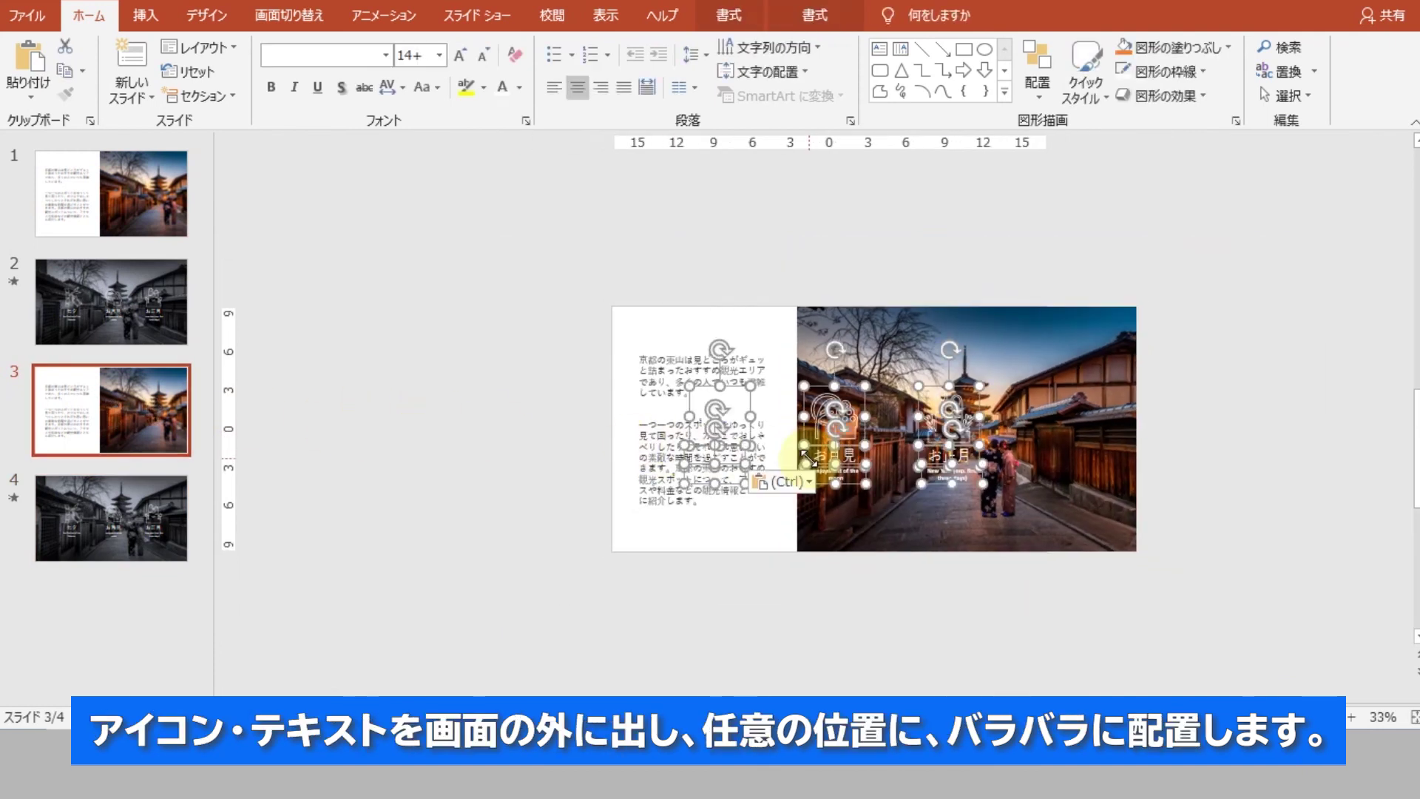
left_click_drag(821, 420, 797, 576)
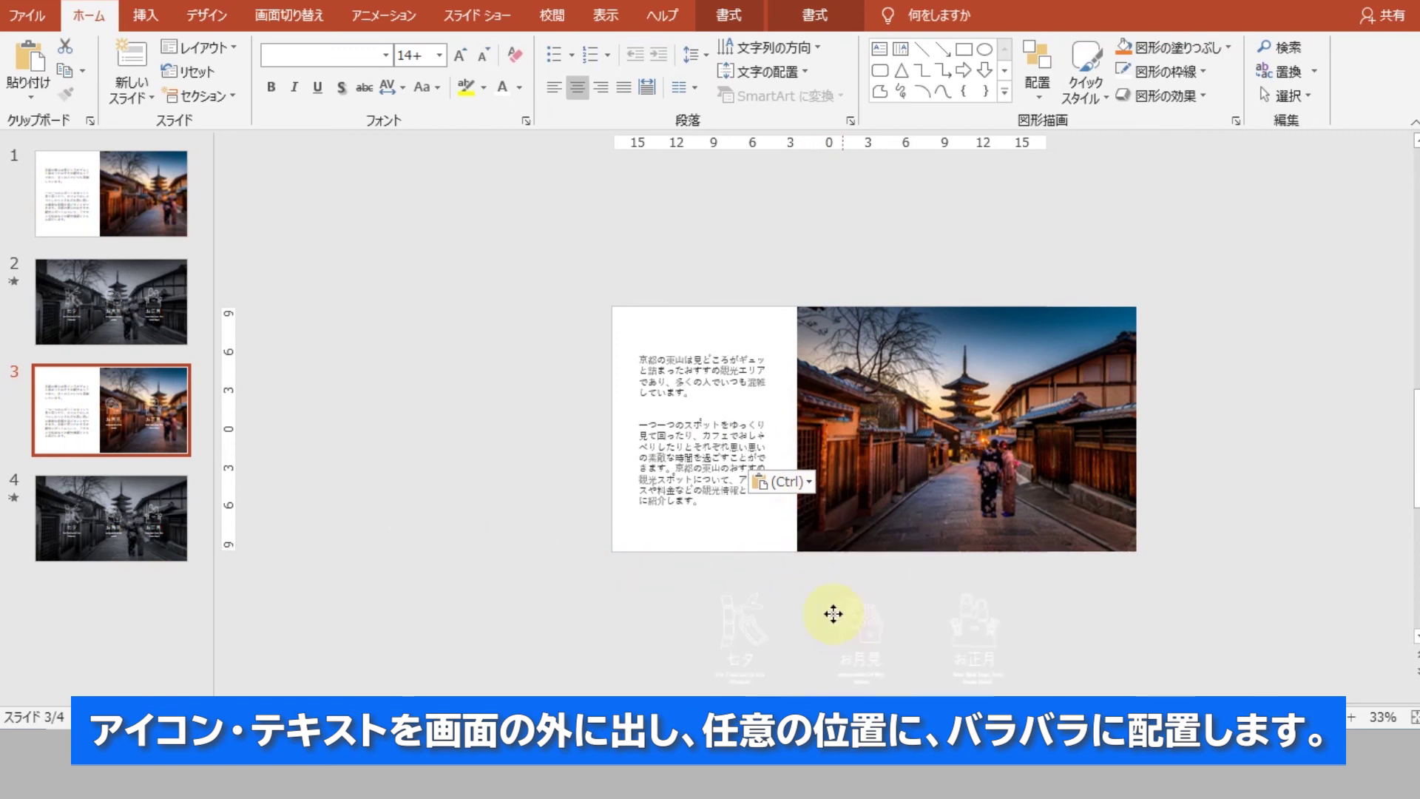
left_click_drag(829, 599, 829, 601)
Scatter the お正月 icon, お正月 label and お月見 subtitle to separate off-slide spots.
scroll(1262, 517, "down", 1)
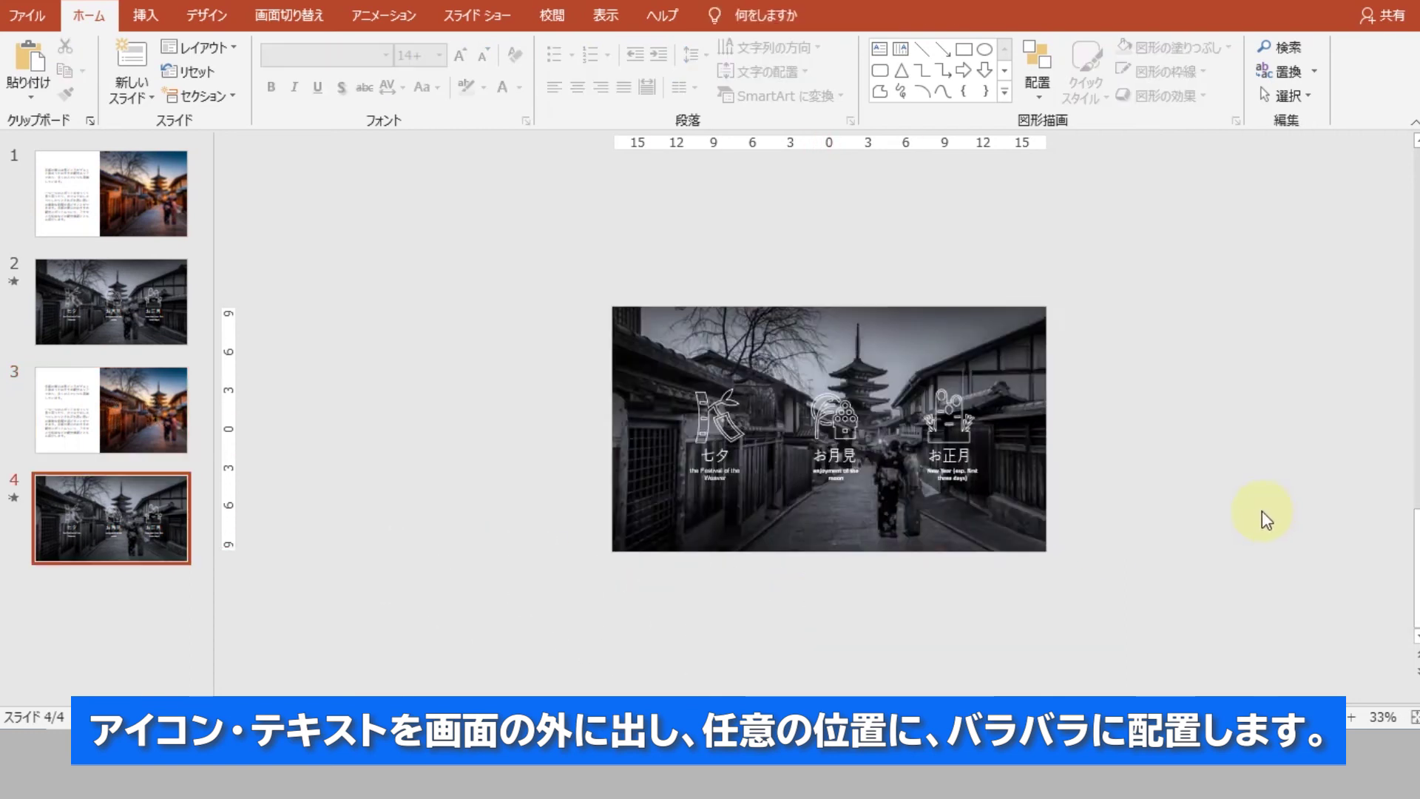
scroll(1262, 517, "up", 1)
scroll(933, 377, "down", 1)
left_click(748, 588)
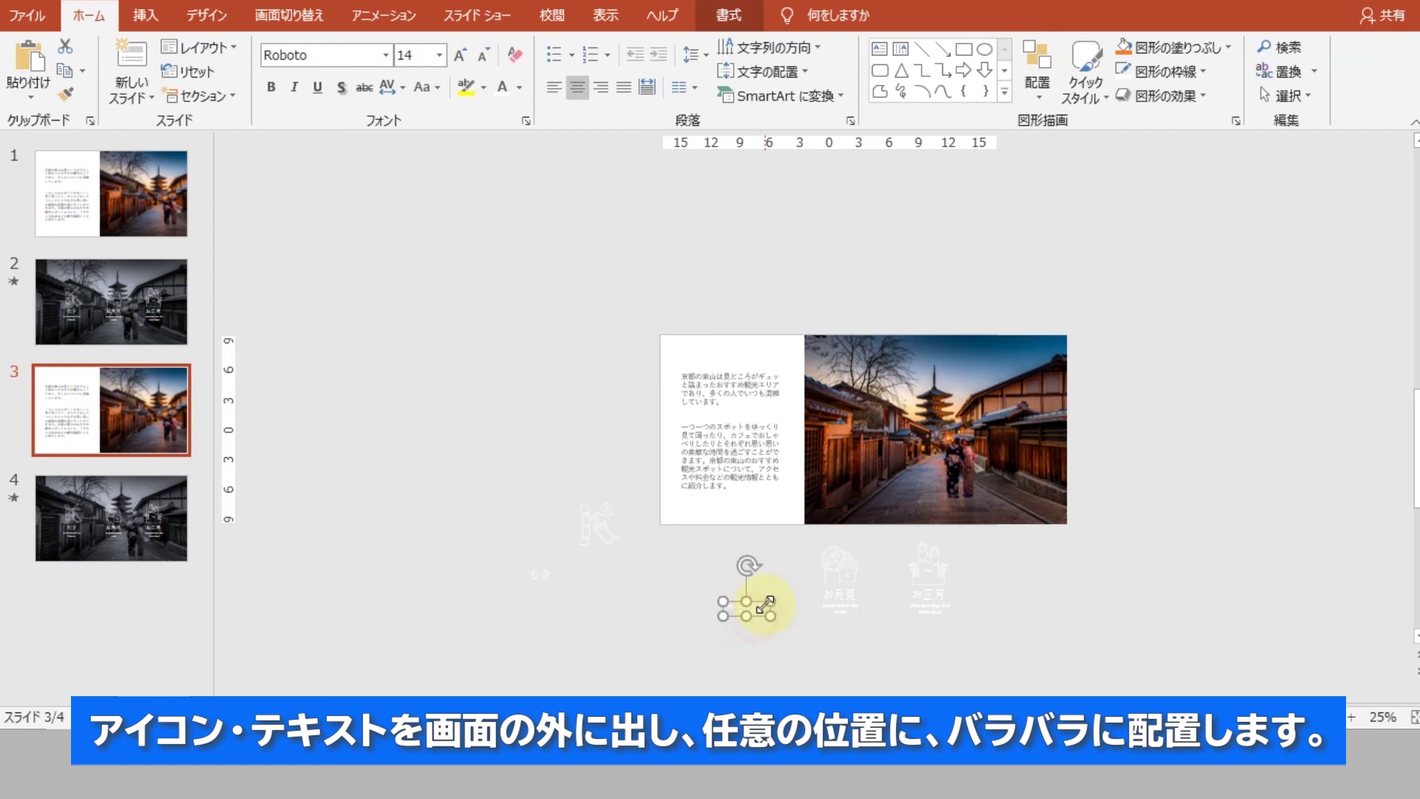
mouse_move(929, 574)
left_mouse_down()
mouse_move(1141, 552)
mouse_move(1207, 584)
left_mouse_up()
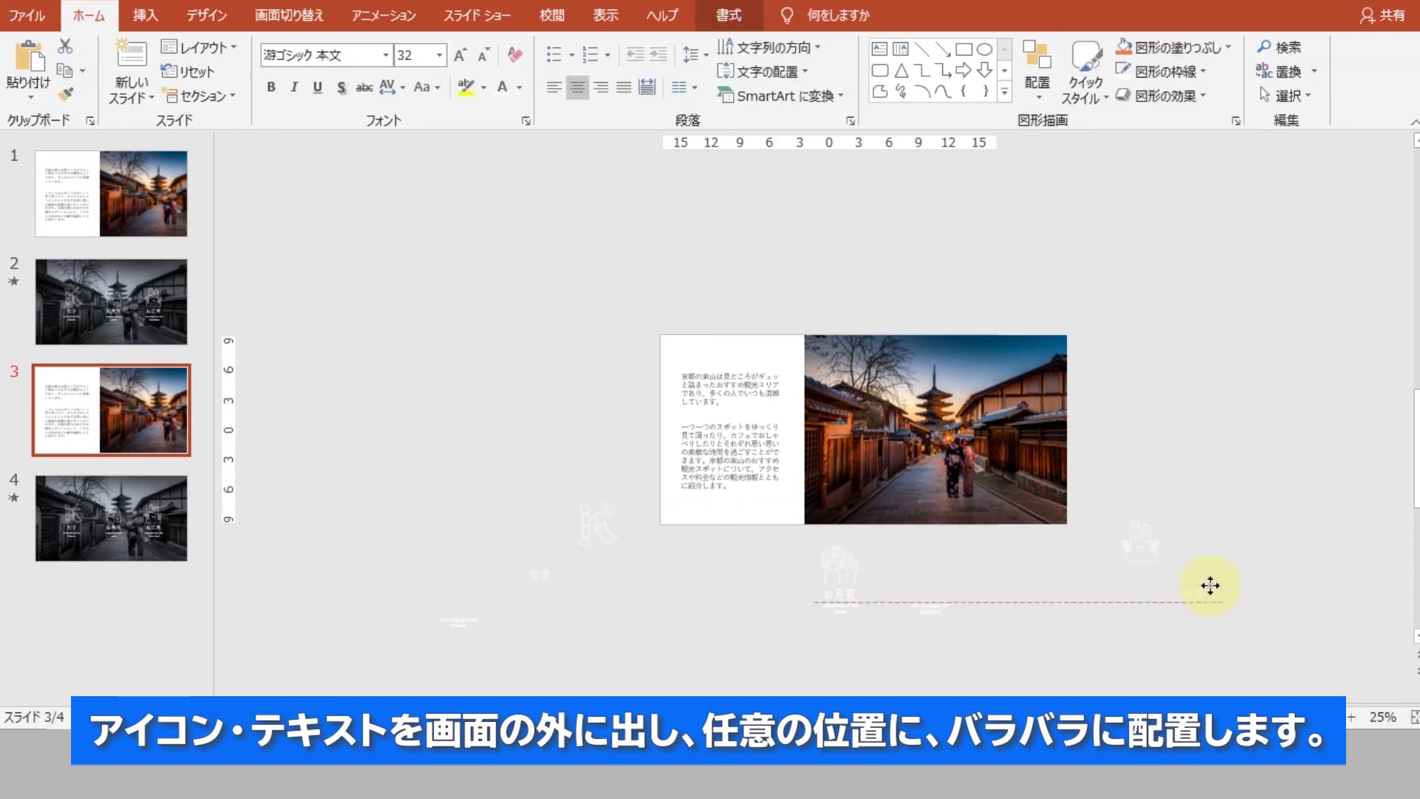
left_click_drag(931, 605, 1269, 633)
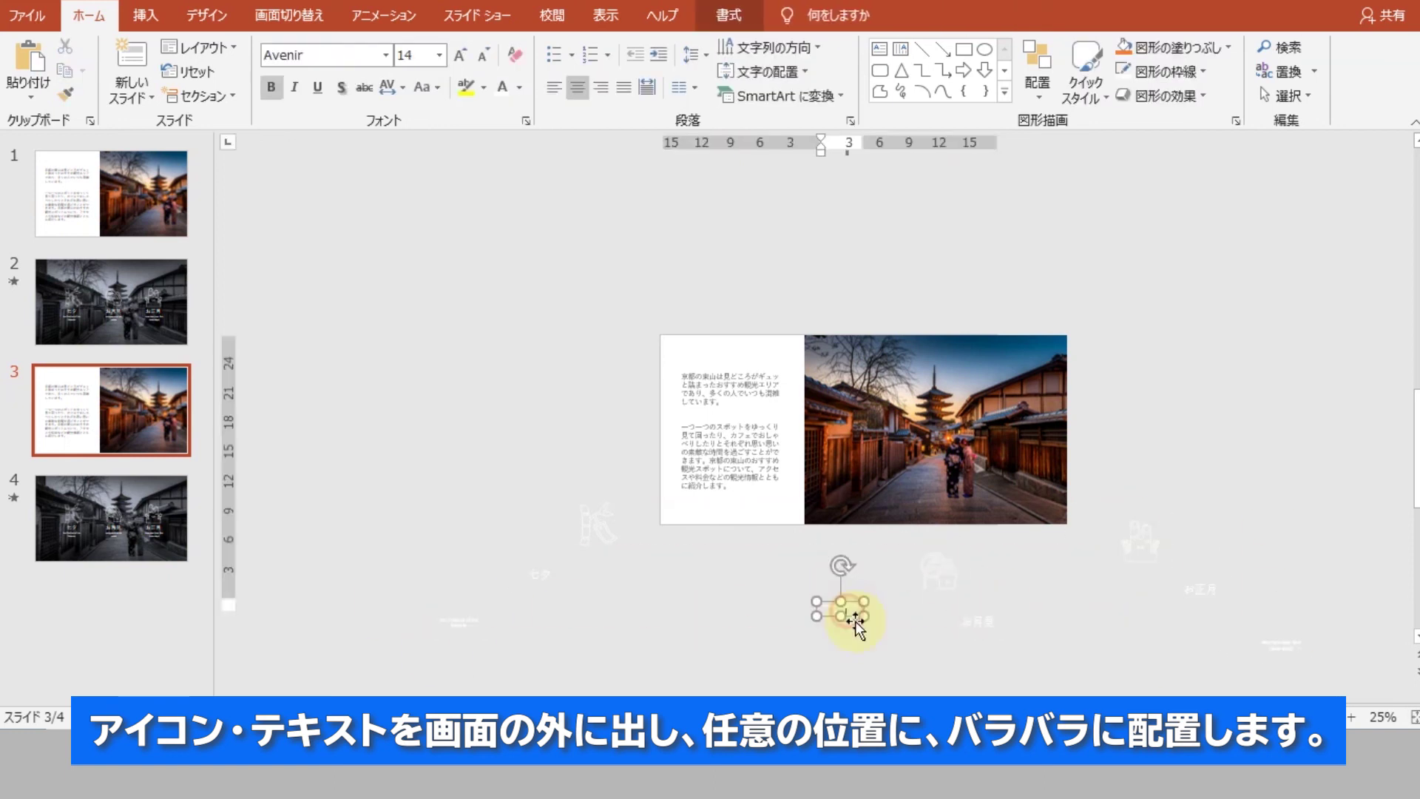
left_click_drag(839, 605, 802, 671)
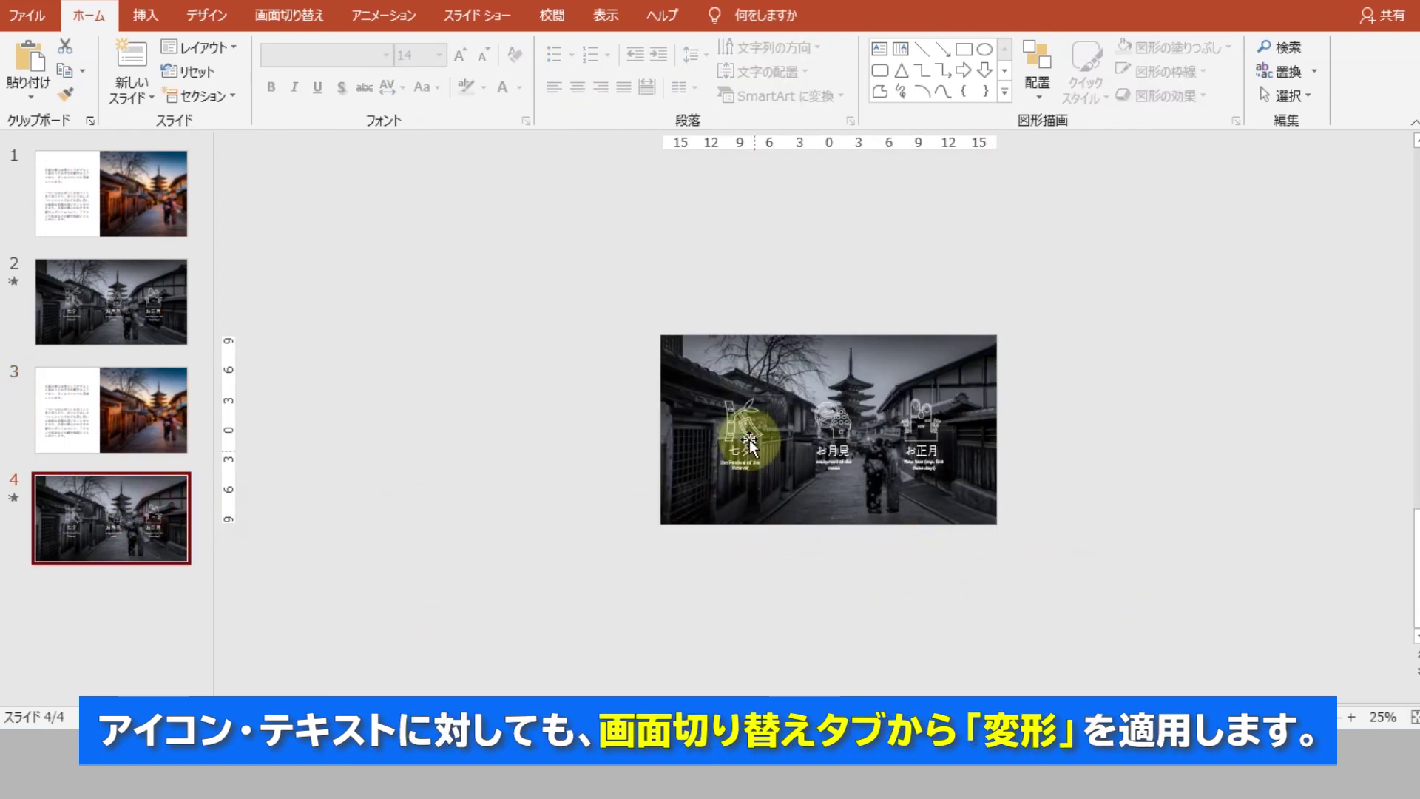
Select all three icons and labels on slide 4 and apply the 変形 (Morph) transition.
left_click(745, 437)
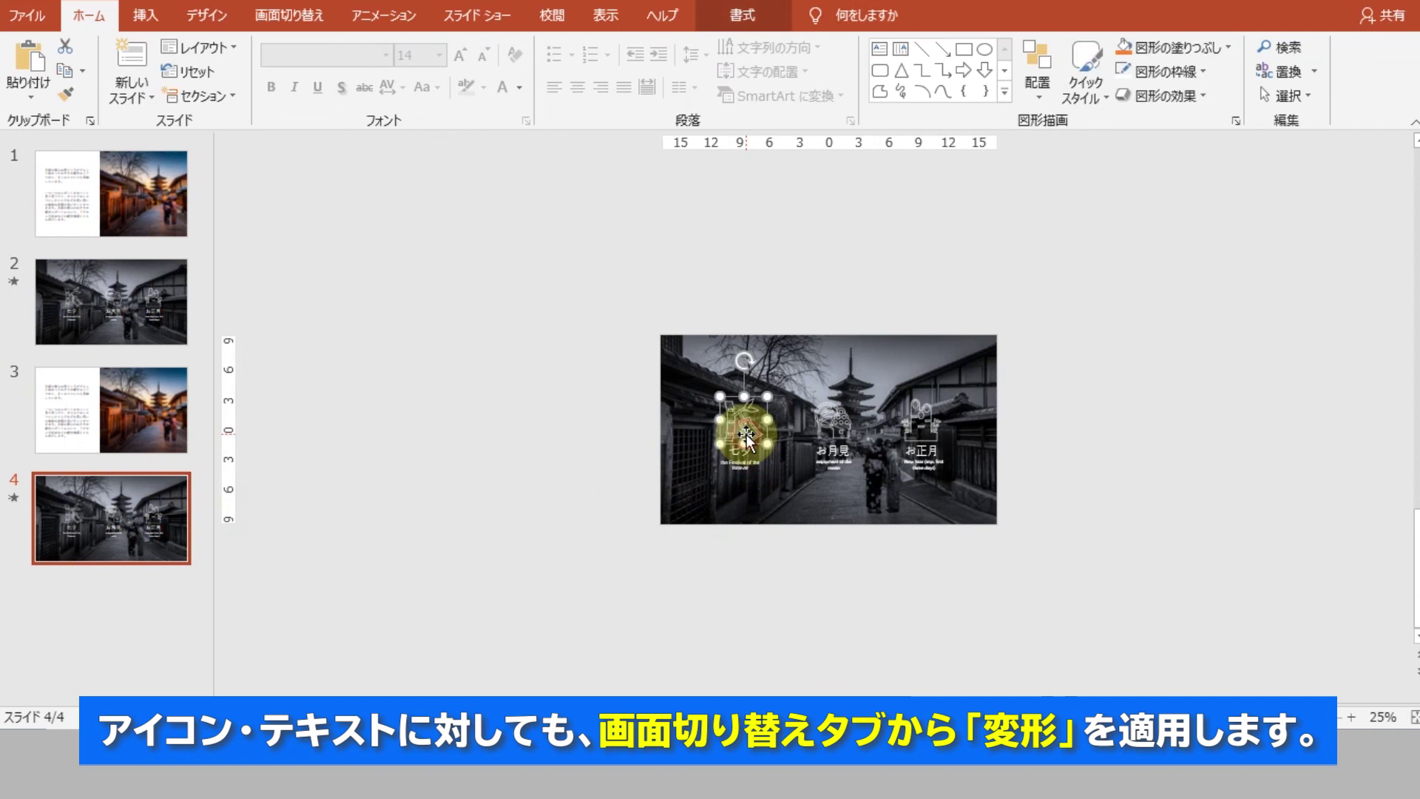
left_click(607, 447)
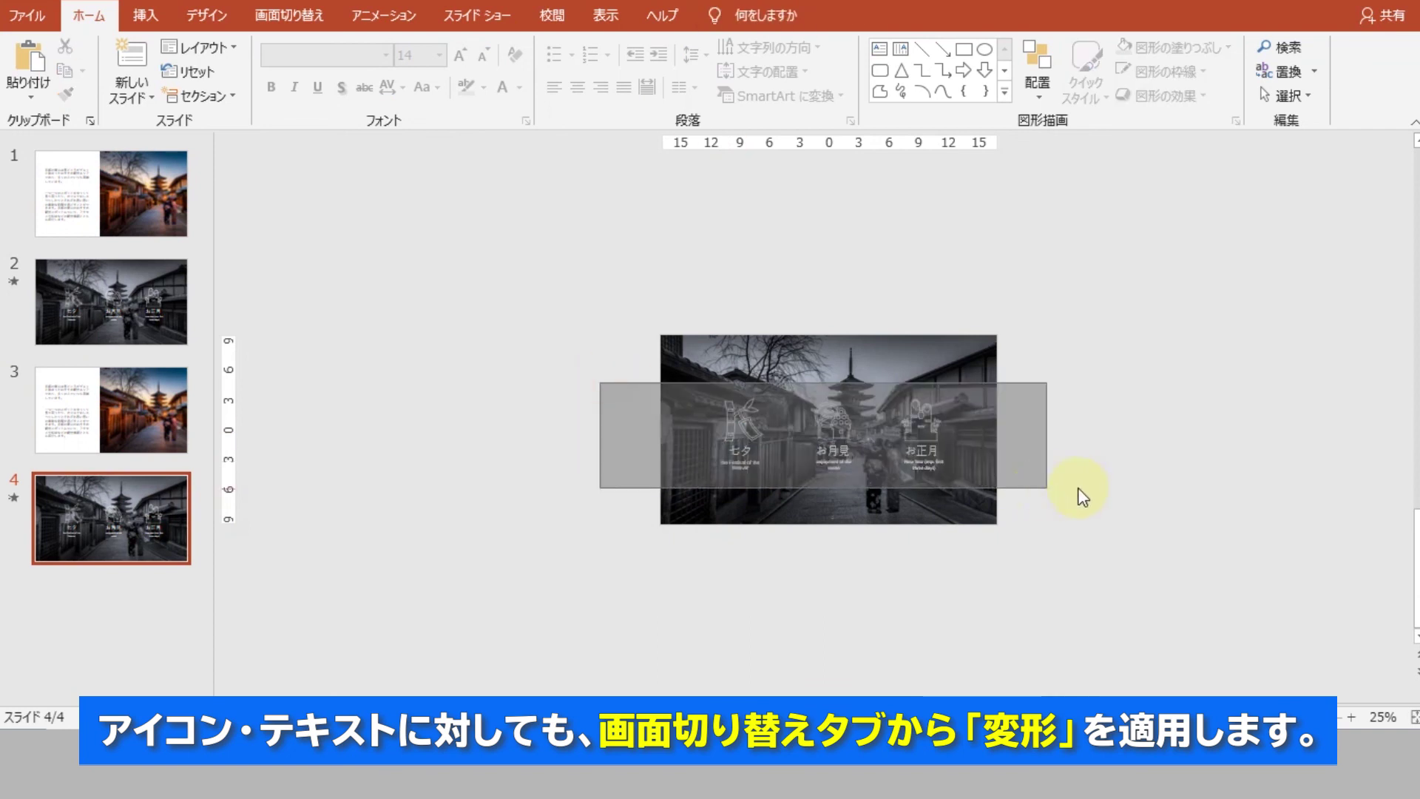
left_click_drag(977, 477, 1050, 489)
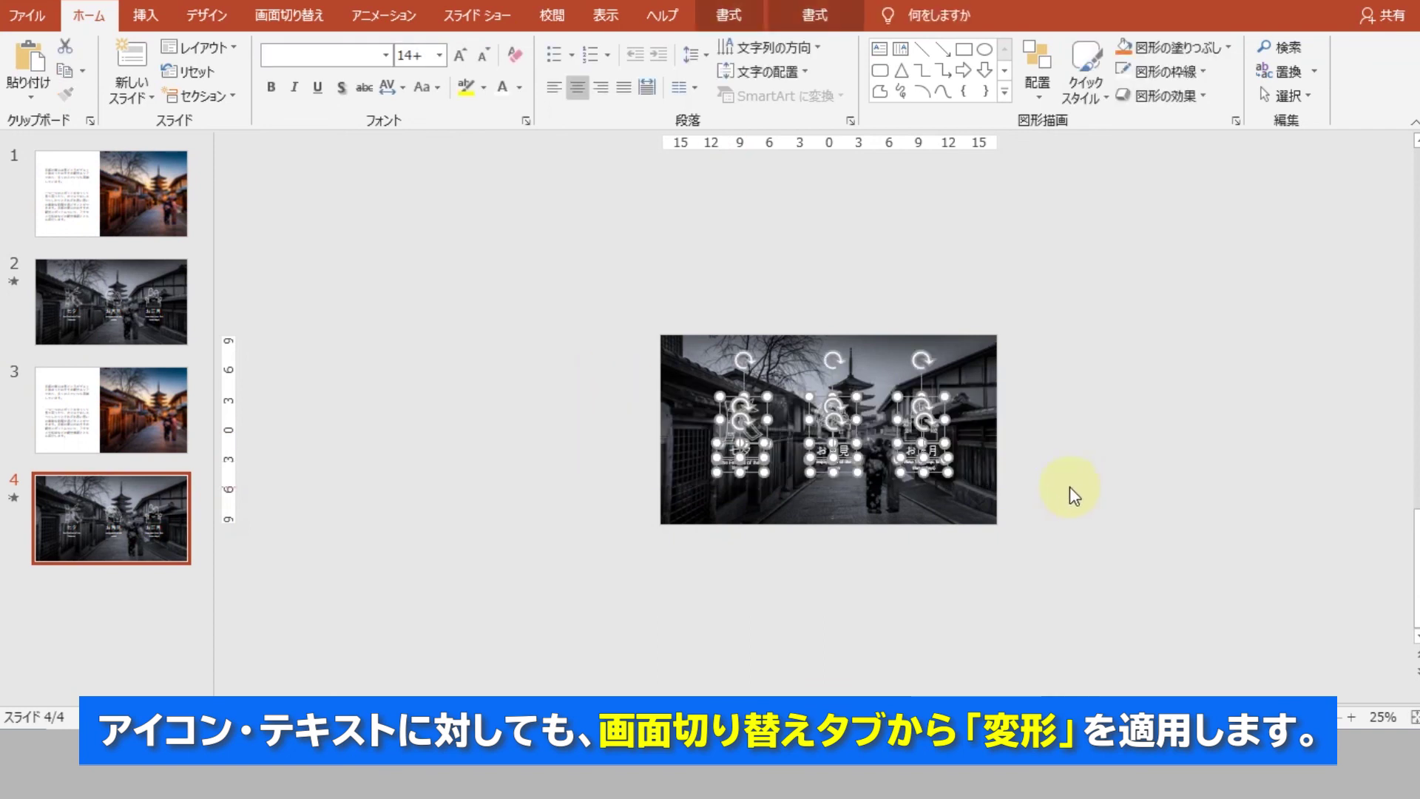
left_click(290, 16)
left_click(211, 74)
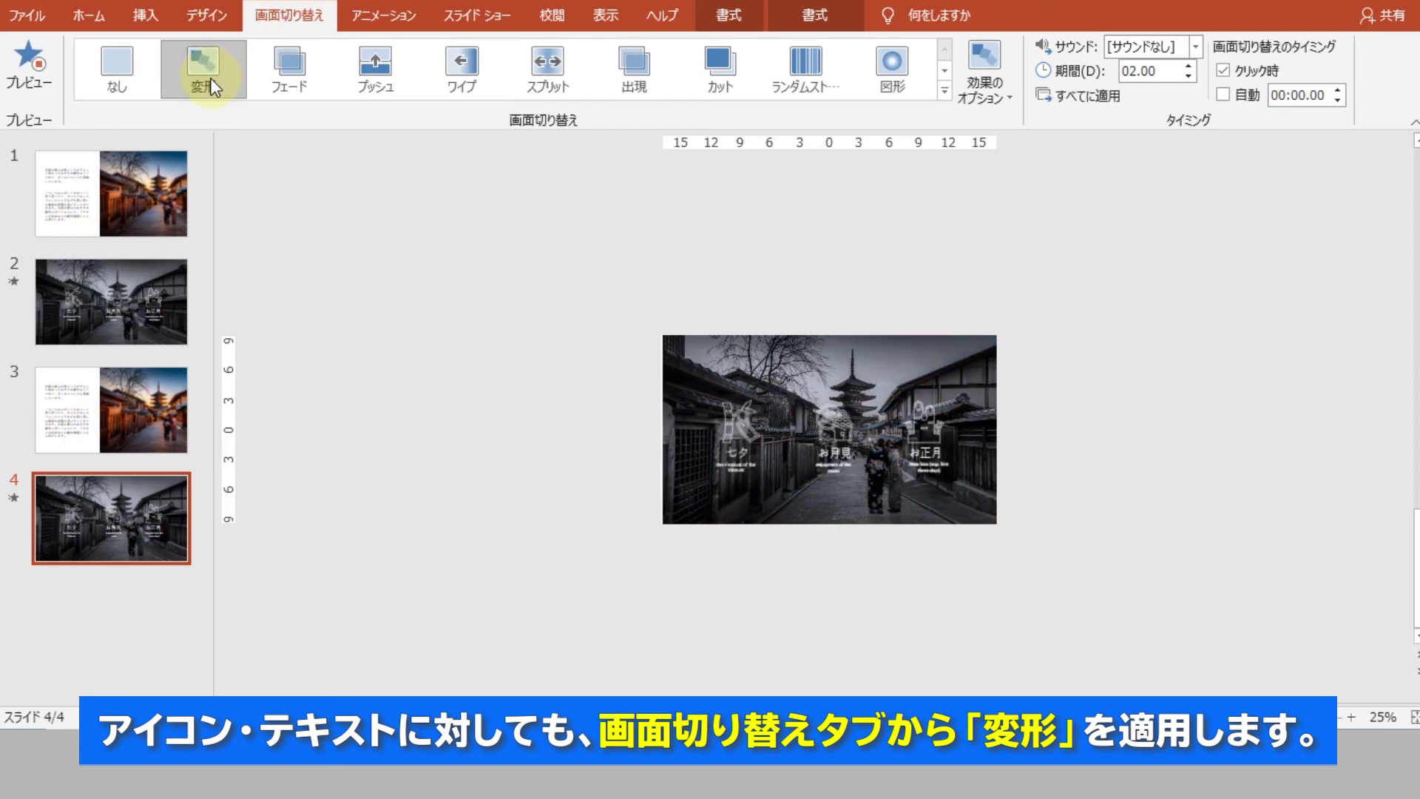
scroll(1000, 466, "up", 5)
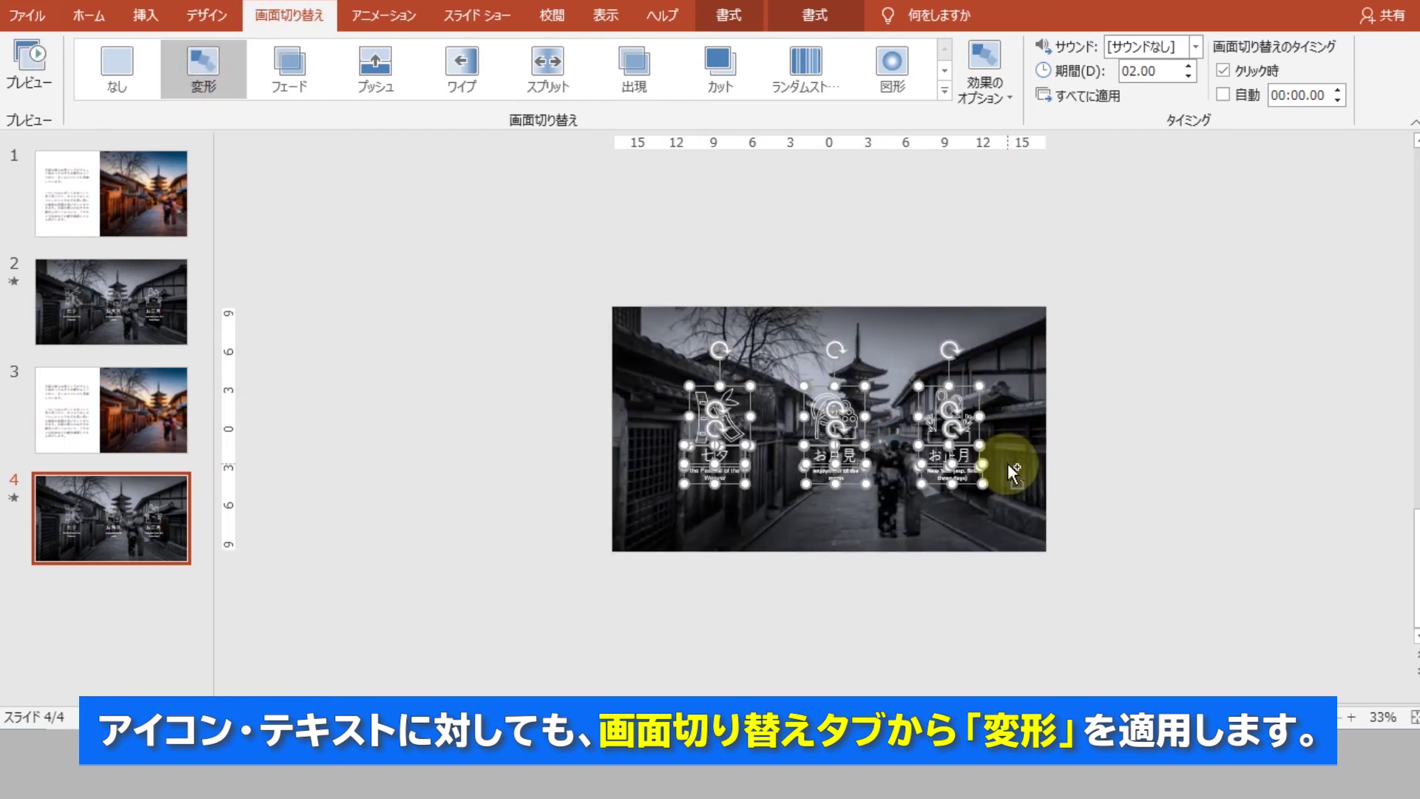
left_click(340, 387)
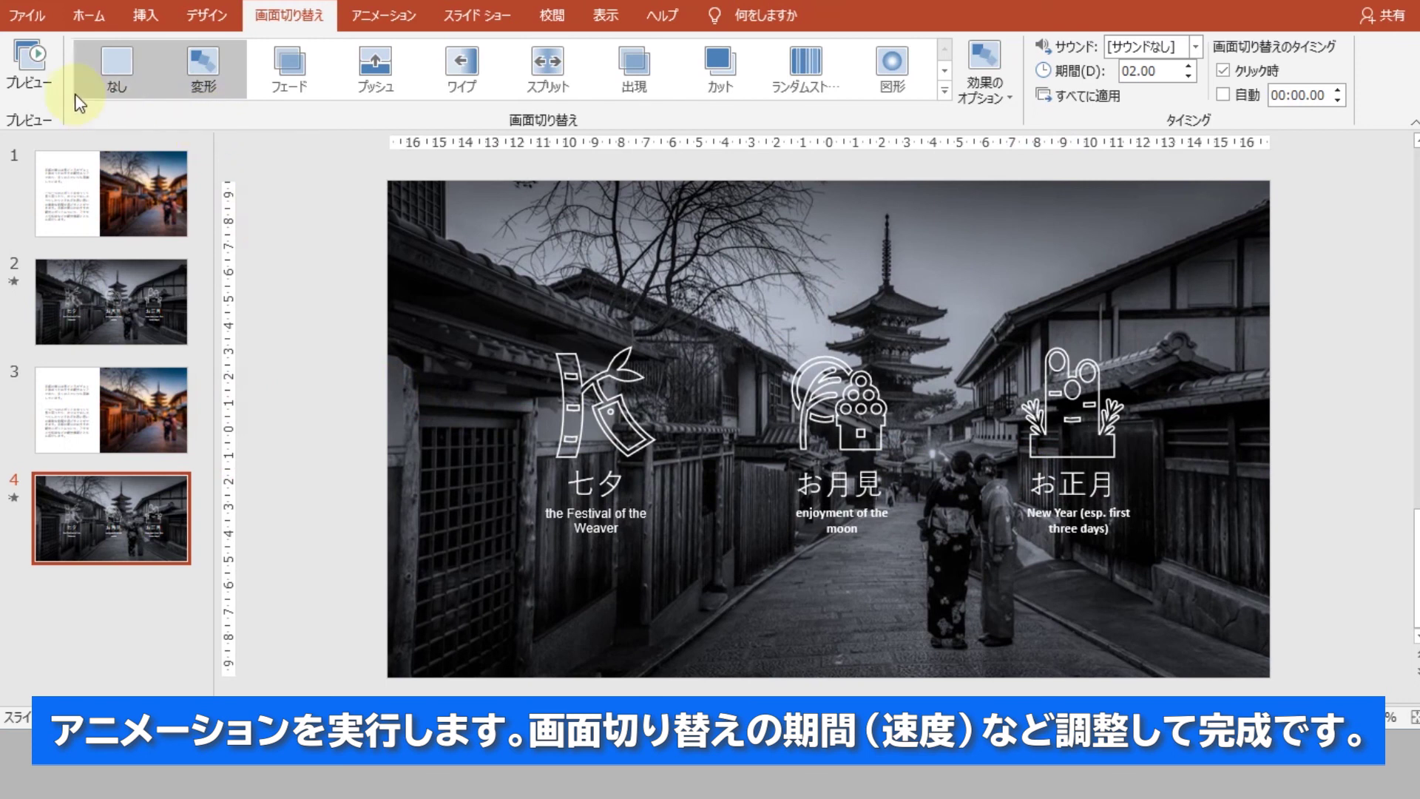
Preview the Morph transition, then lower its 期間 duration from 02.00 to 01.00 seconds.
left_click(30, 74)
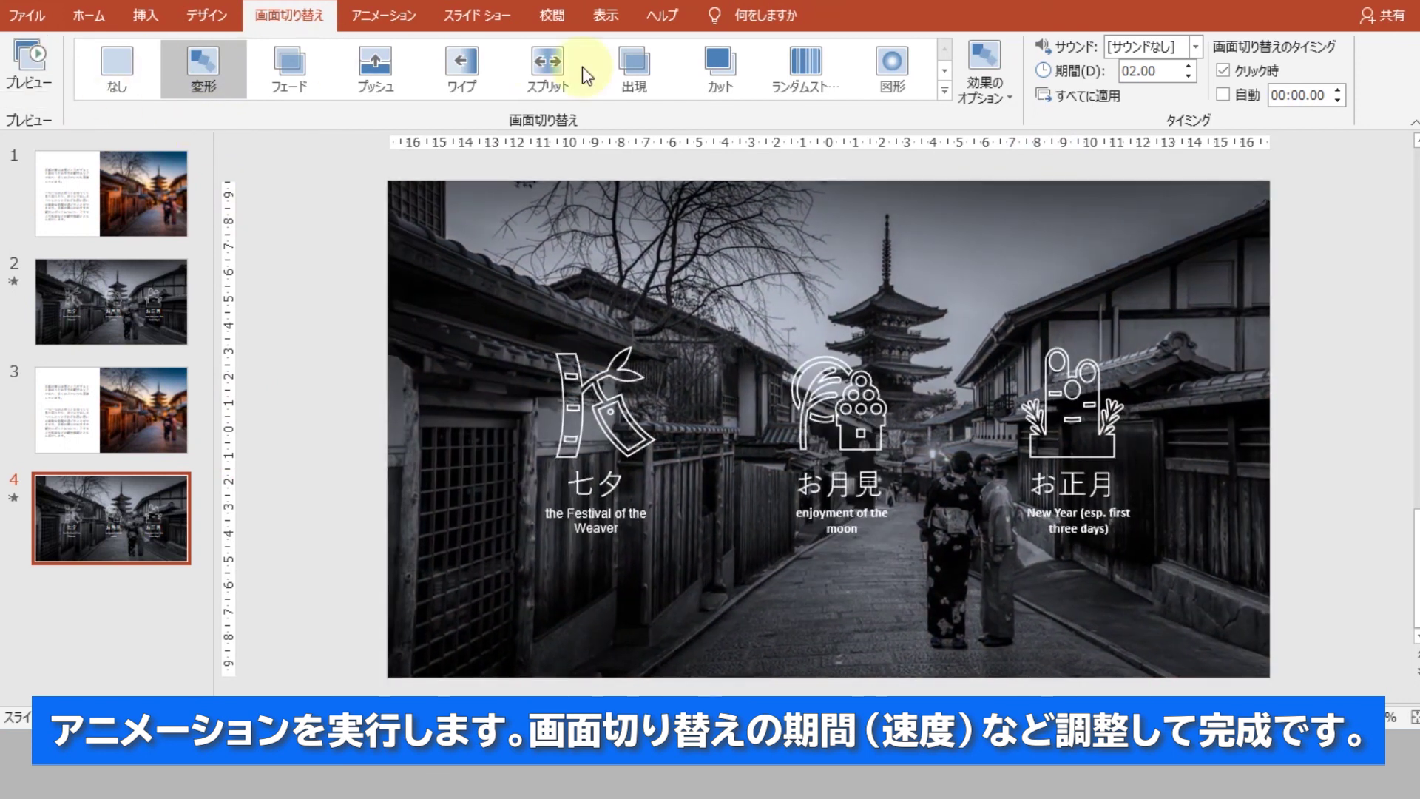
left_click(1188, 78)
left_click(1189, 79)
left_click(1188, 79)
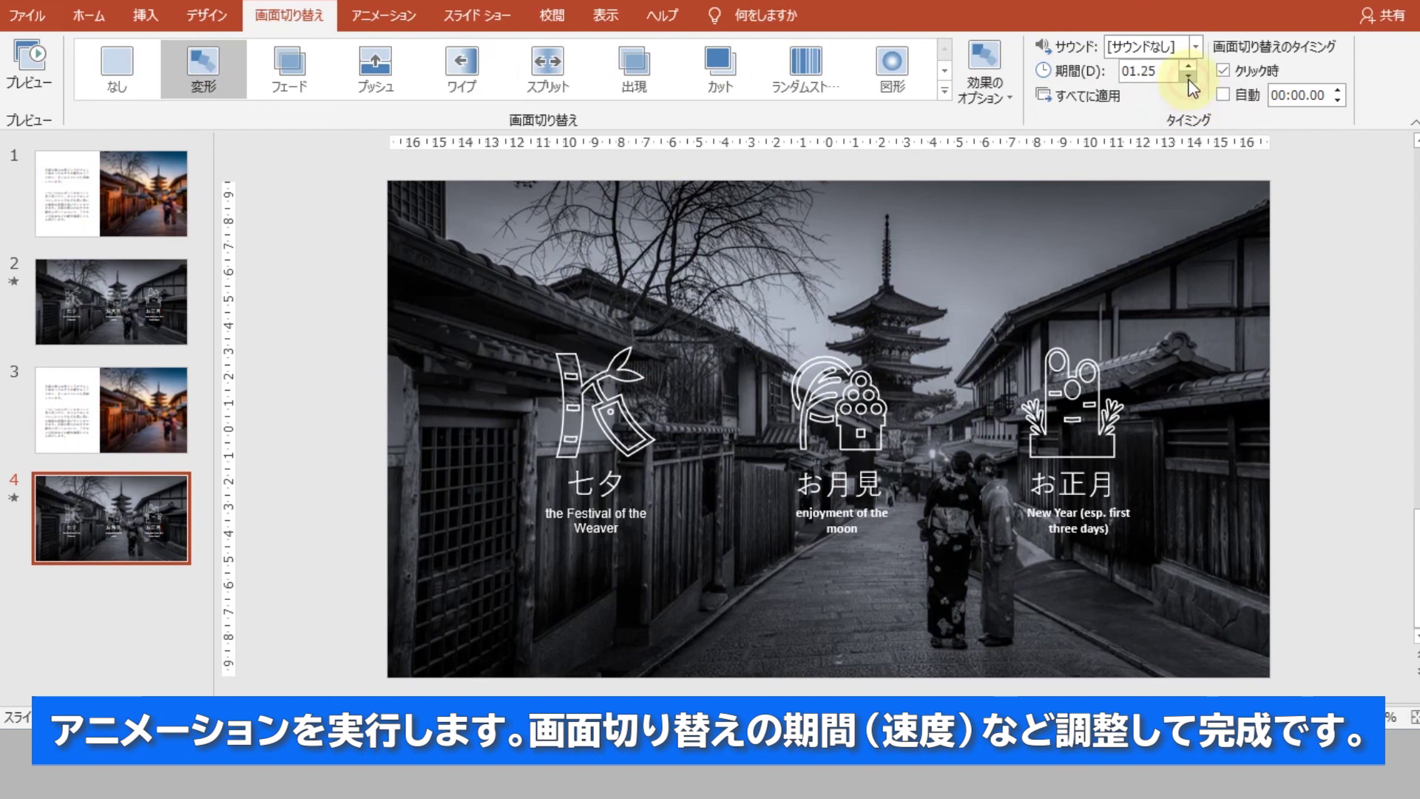
left_click(1189, 79)
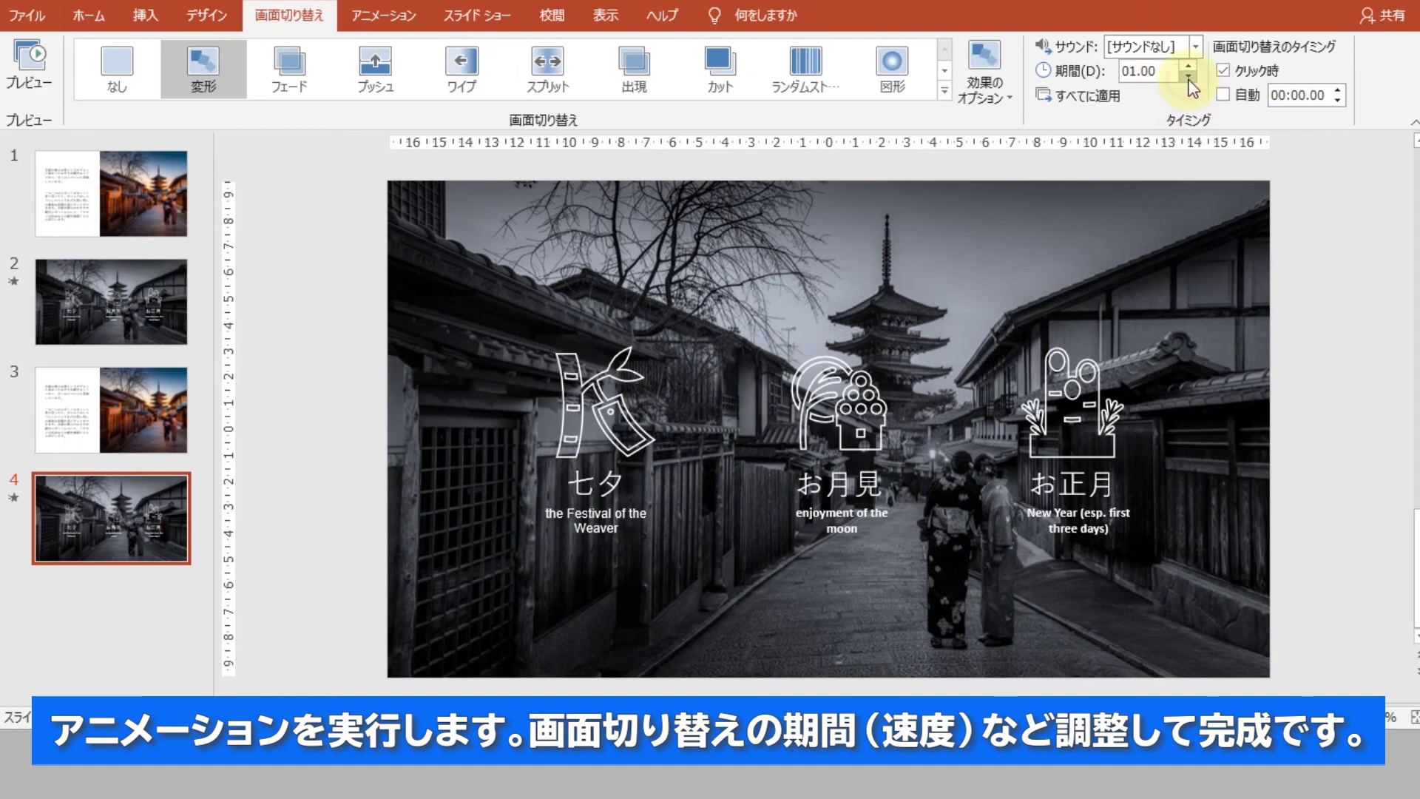
Replay the faster 1-second Morph transition preview several times.
left_click(45, 71)
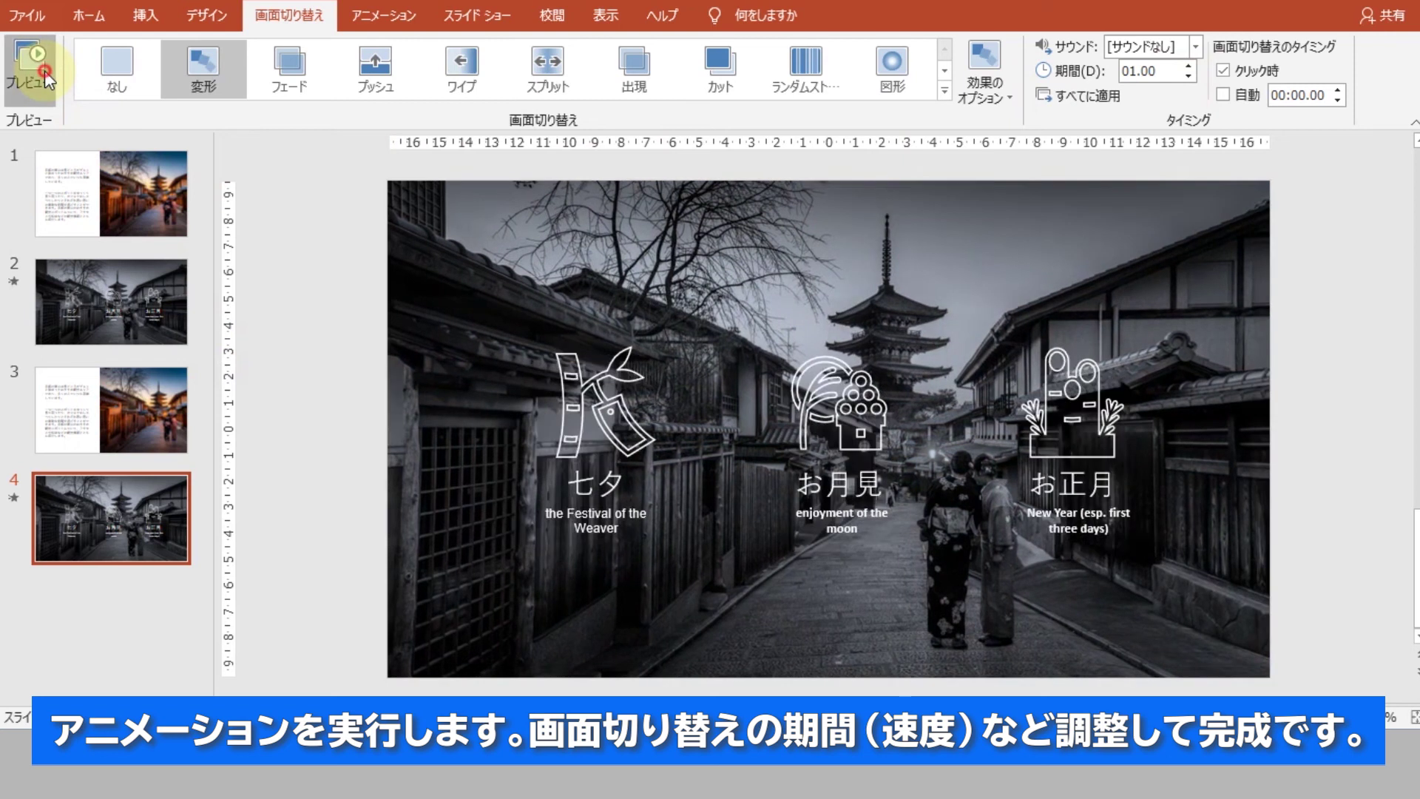
left_click(44, 70)
left_click(44, 70)
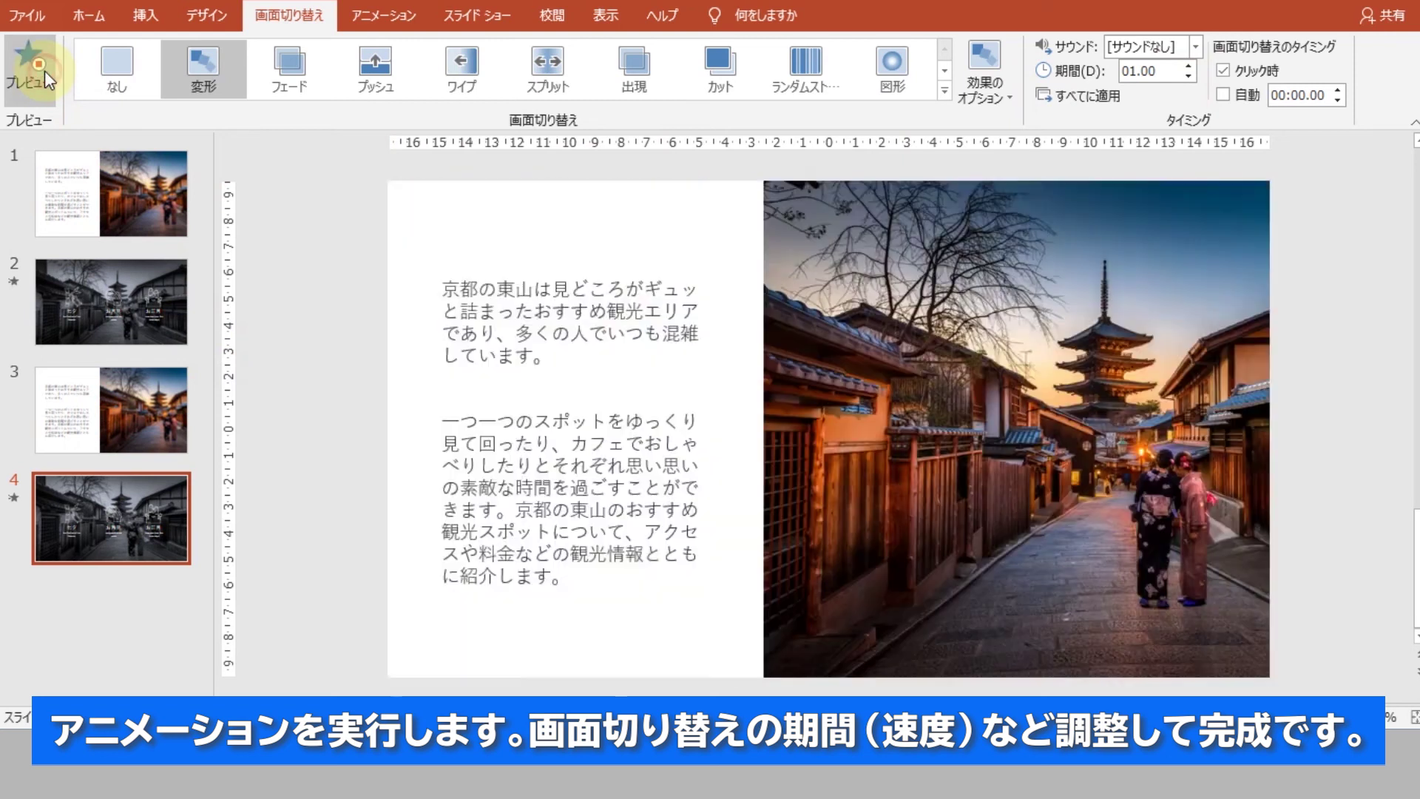